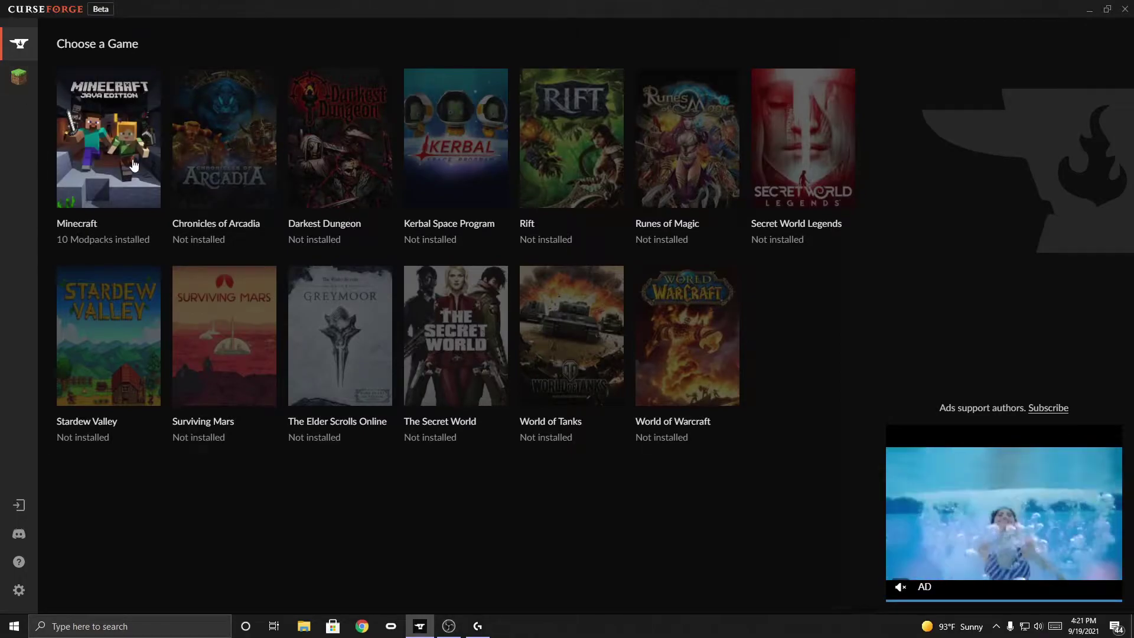
Step: Open the installed Better Minecraft [FABRIC] - 1.17.1 modpack for Minecraft and download its server pack
{"action": "left_click", "coordinate": [122, 139]}
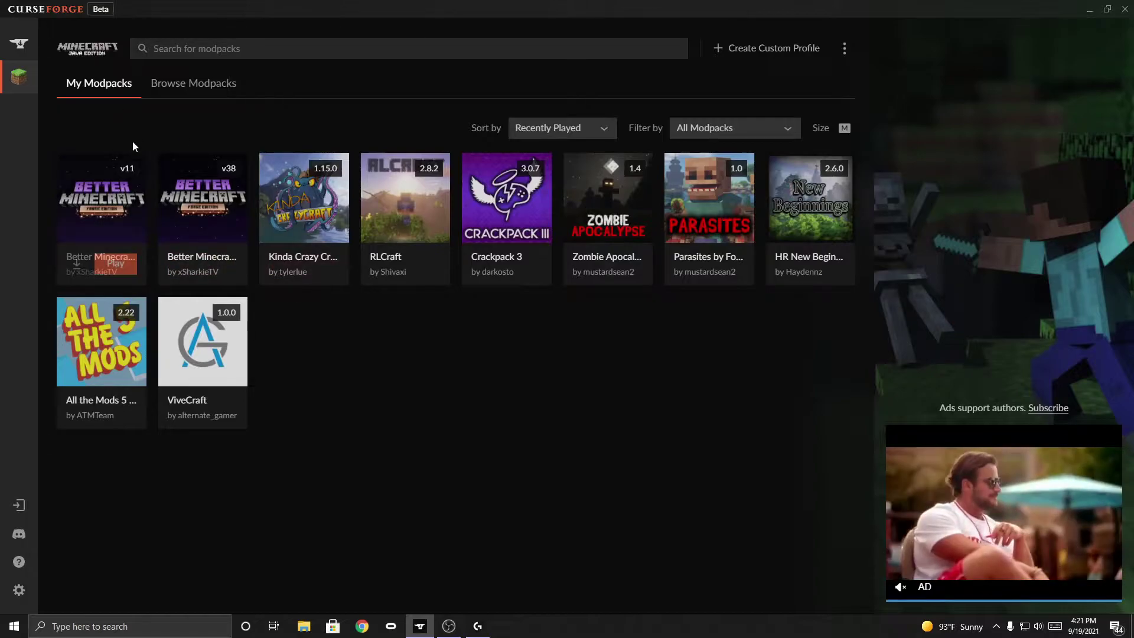
{"action": "left_click", "coordinate": [180, 90]}
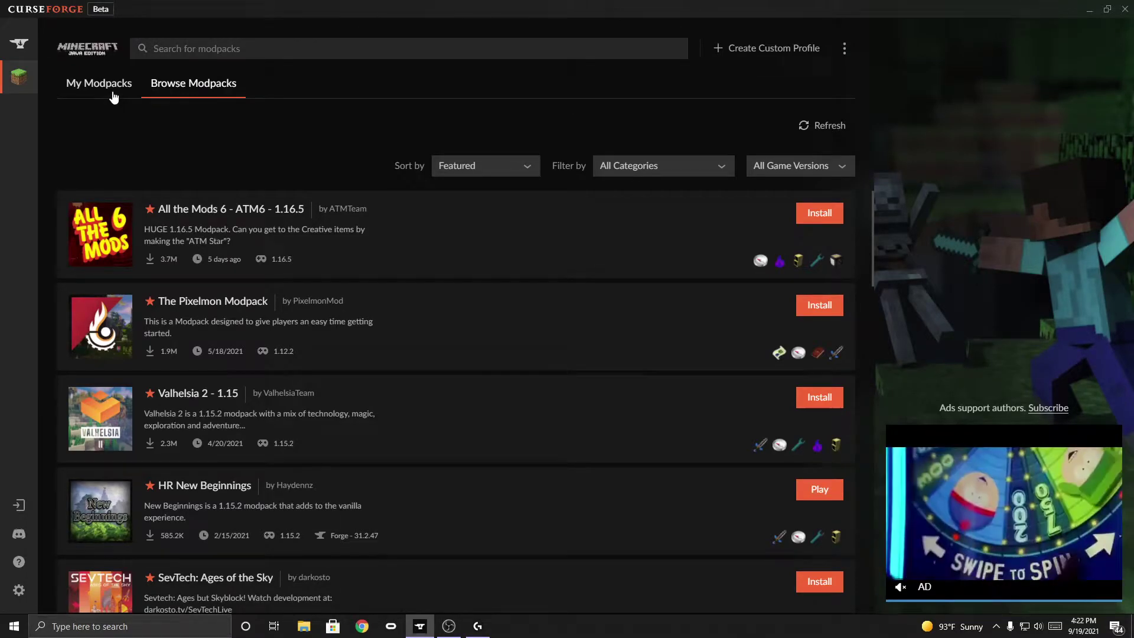
{"action": "left_click", "coordinate": [129, 87]}
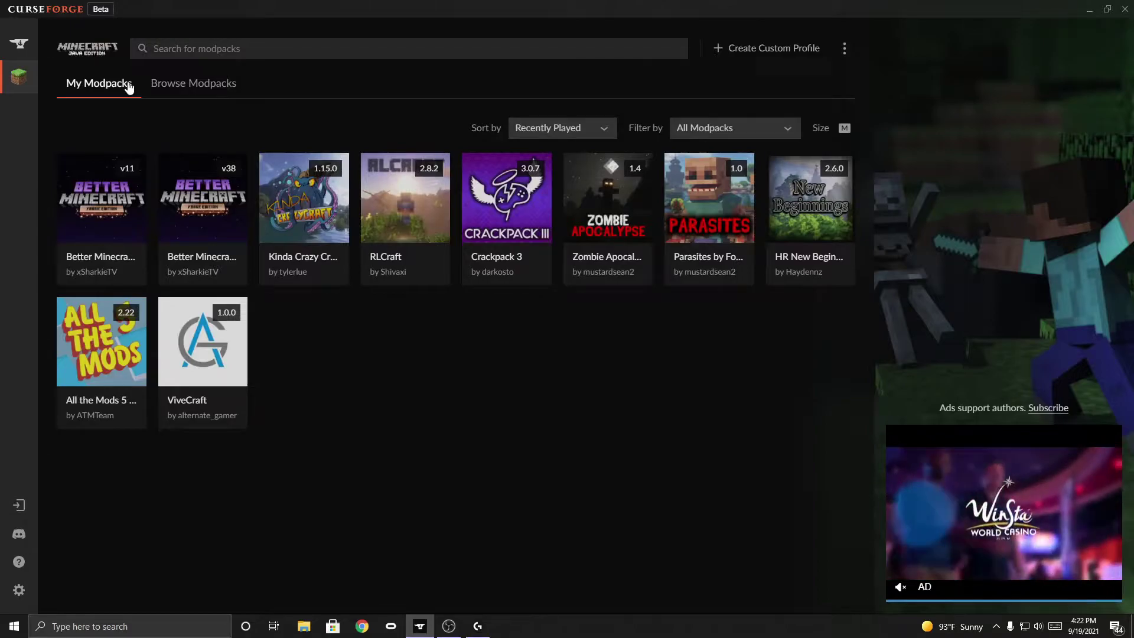
{"action": "left_click", "coordinate": [87, 193]}
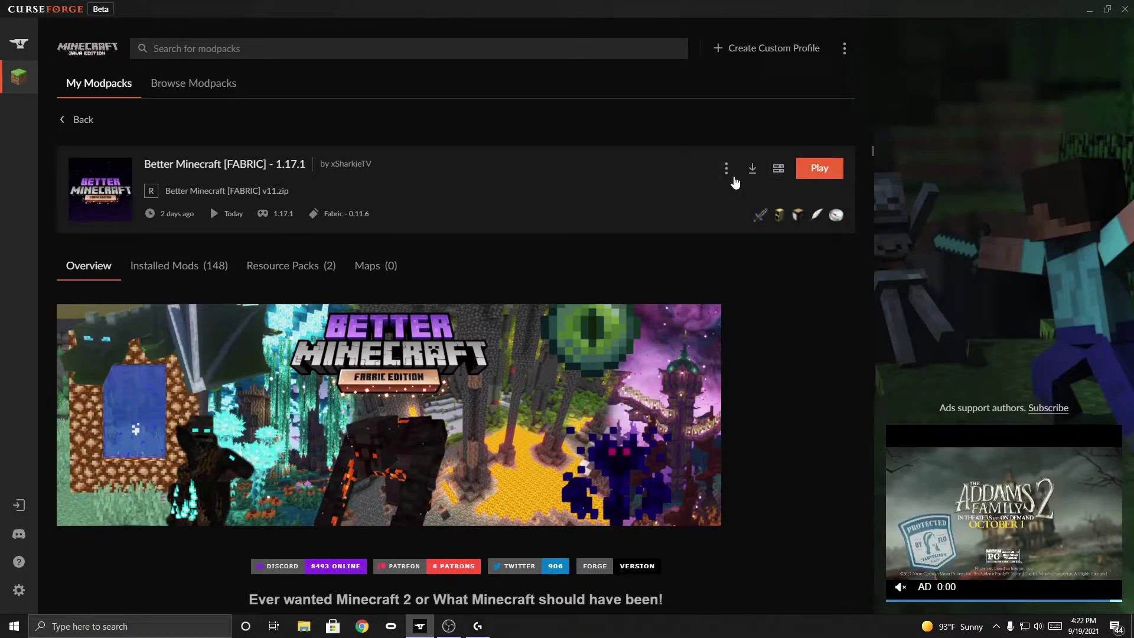
{"action": "left_click", "coordinate": [779, 171]}
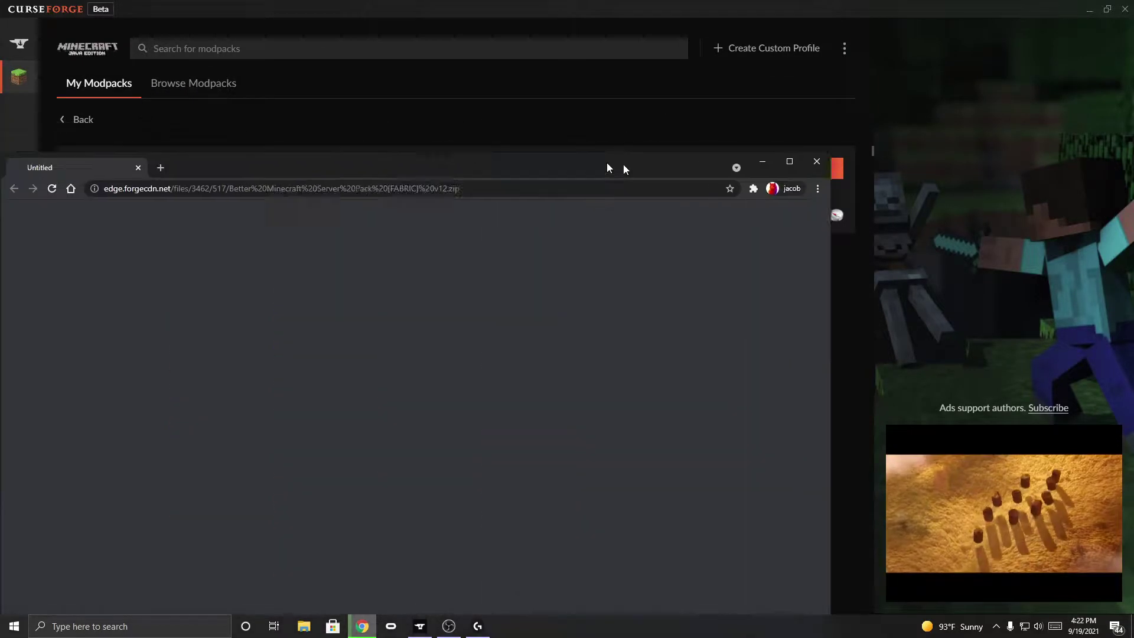
{"action": "left_click_drag", "start_coordinate": [624, 165], "coordinate": [736, 25]}
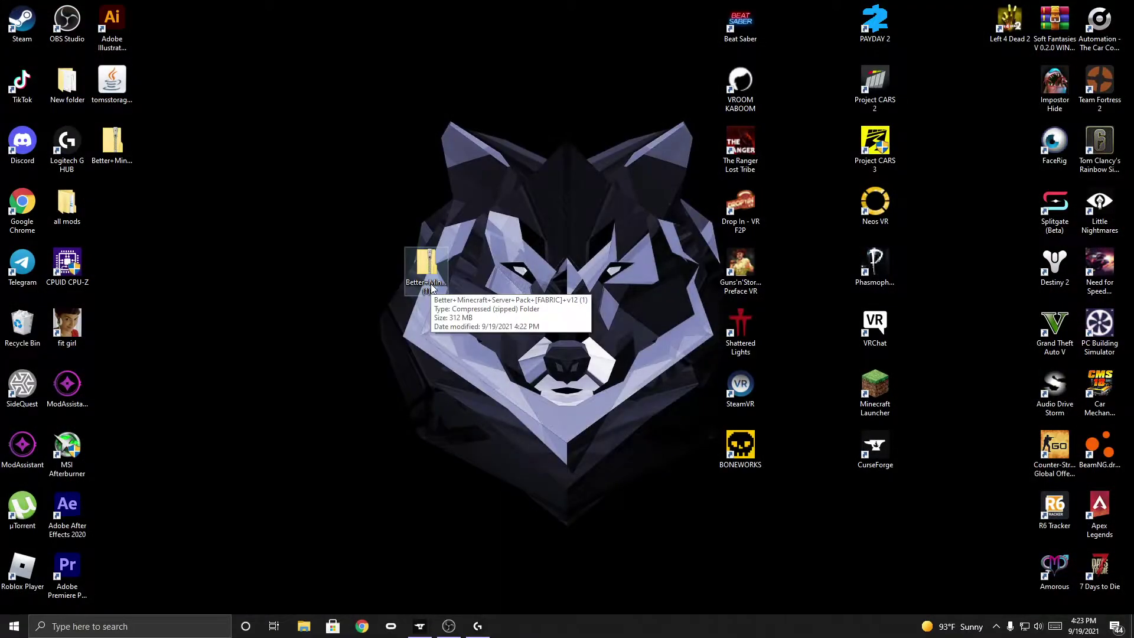
Step: Extract the zipped Better+Minecraft+Server+Pack+[FABRIC]+v12 (1) archive into a desktop folder of the same name
{"action": "left_click_drag", "start_coordinate": [344, 180], "coordinate": [518, 331]}
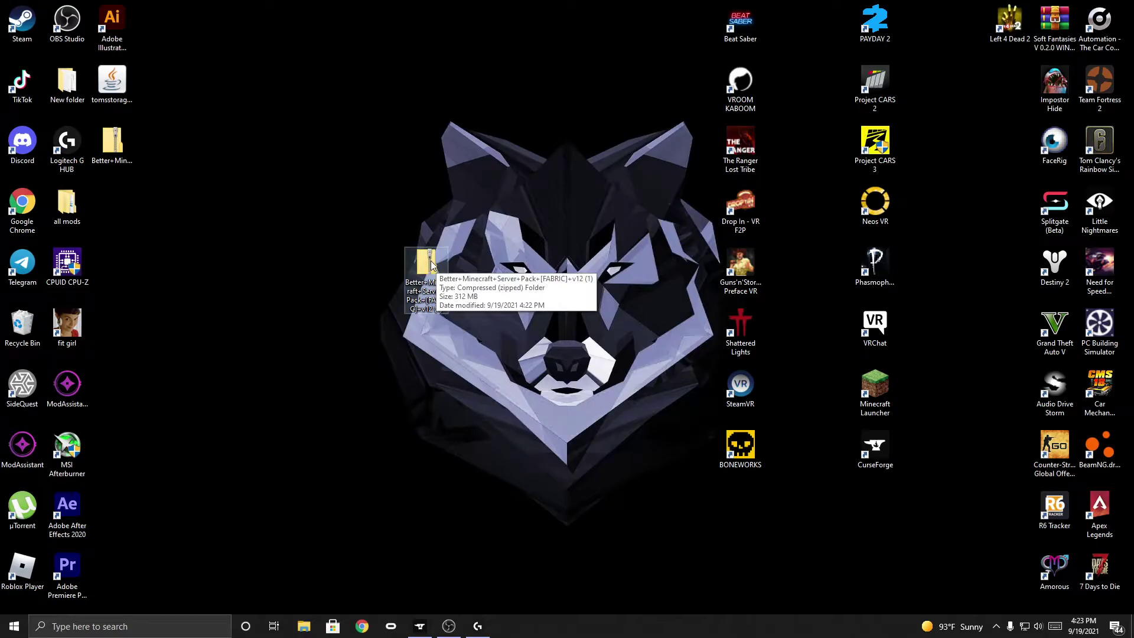
{"action": "right_click", "coordinate": [425, 277]}
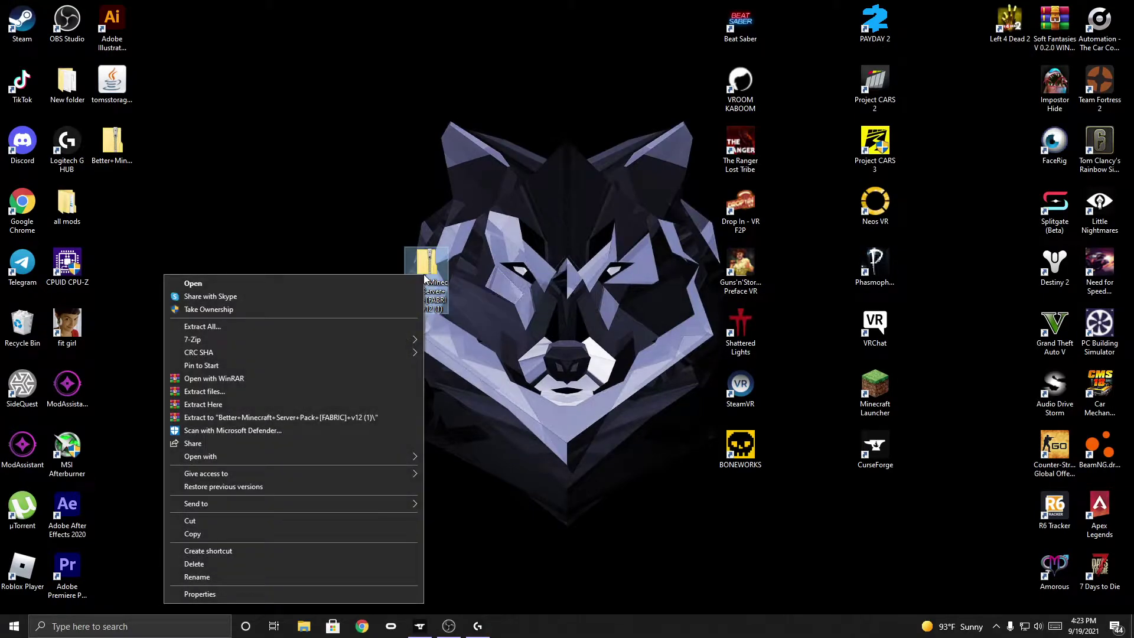
{"action": "left_click", "coordinate": [240, 329]}
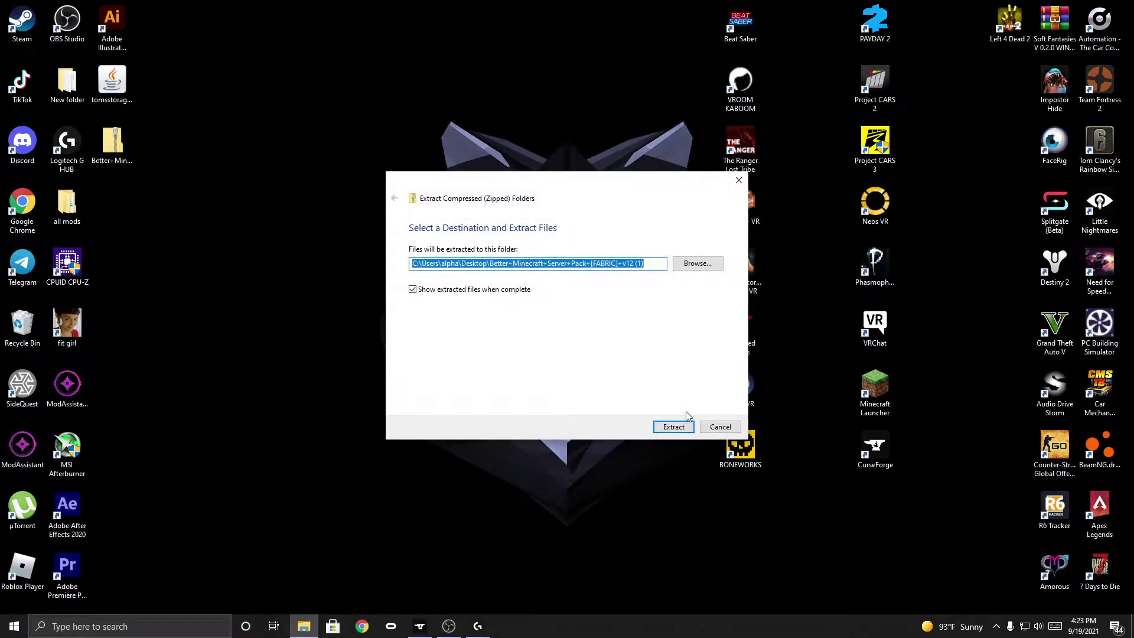
{"action": "left_click", "coordinate": [677, 427]}
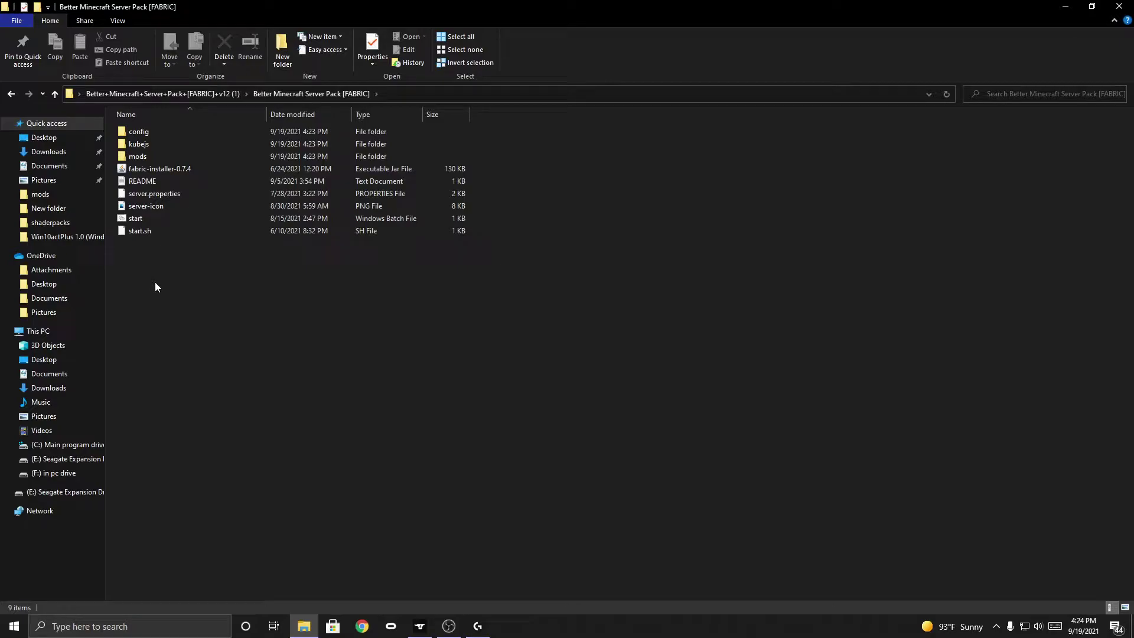
Step: Run fabric-installer-0.7.4 from the extracted server pack and configure a server install with Minecraft version 1.17.1 and loader version 0.11.7
{"action": "left_click", "coordinate": [168, 170]}
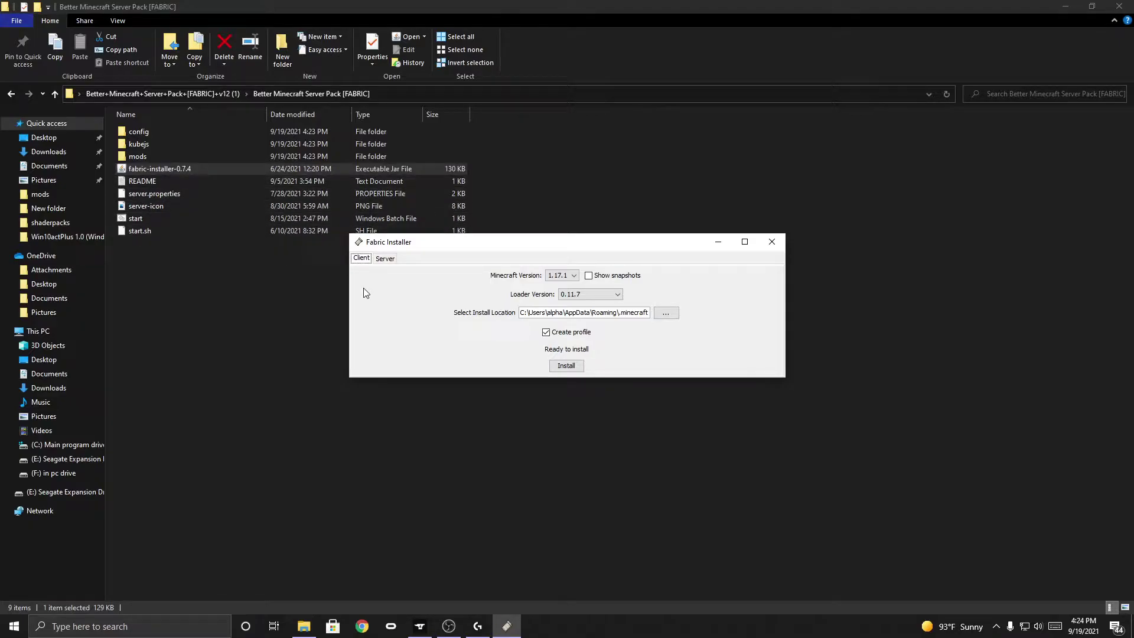
{"action": "left_click", "coordinate": [387, 260]}
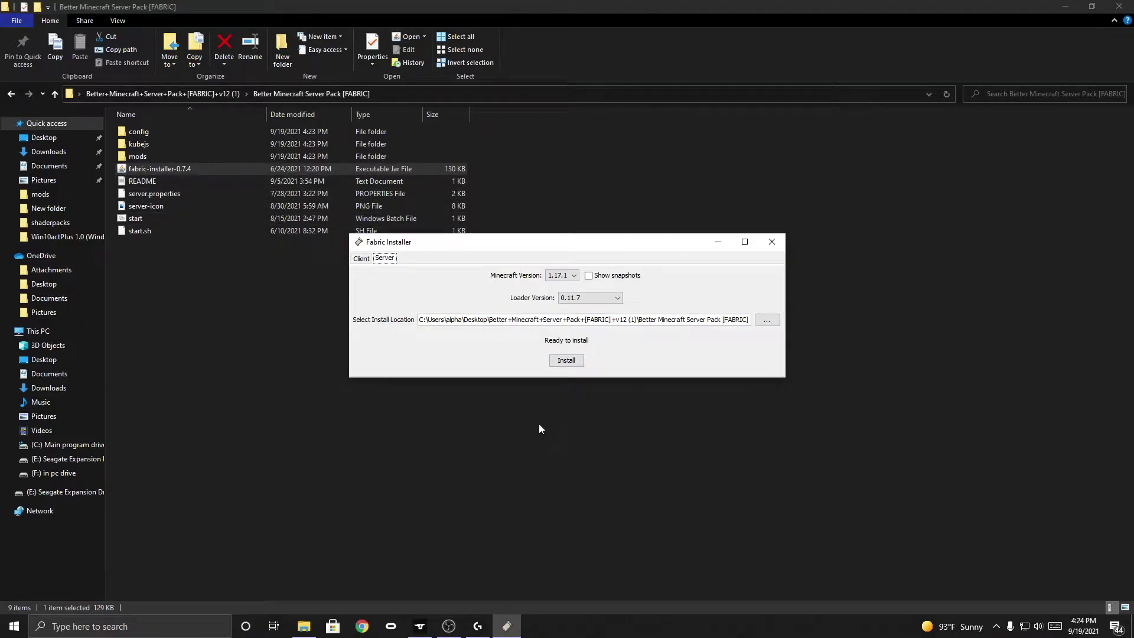
{"action": "left_click", "coordinate": [573, 276]}
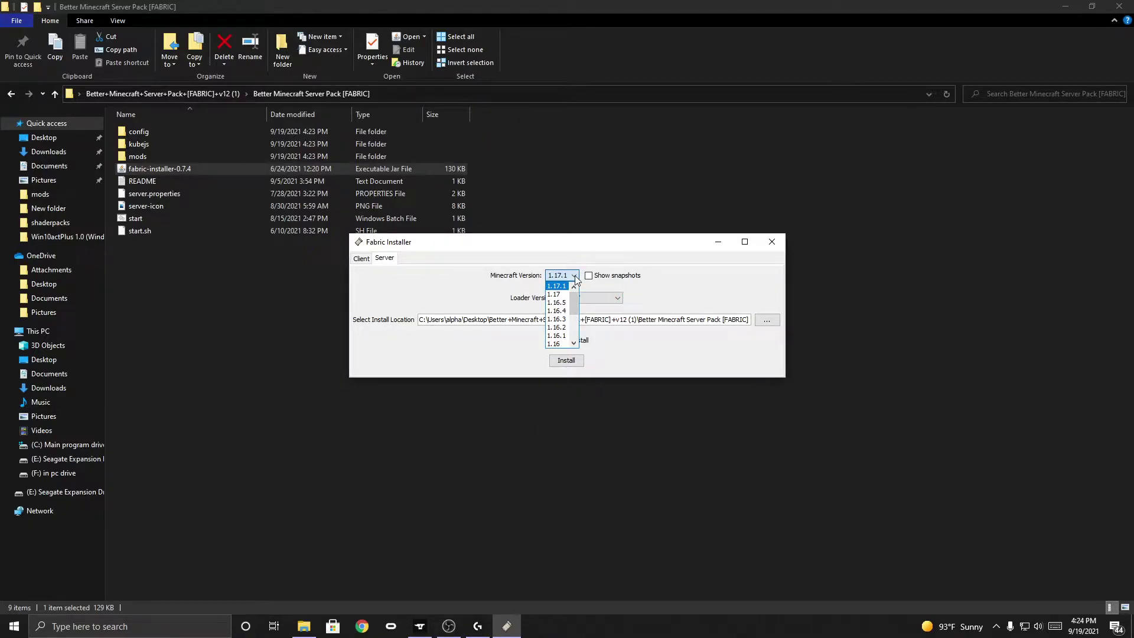
{"action": "left_click", "coordinate": [556, 286]}
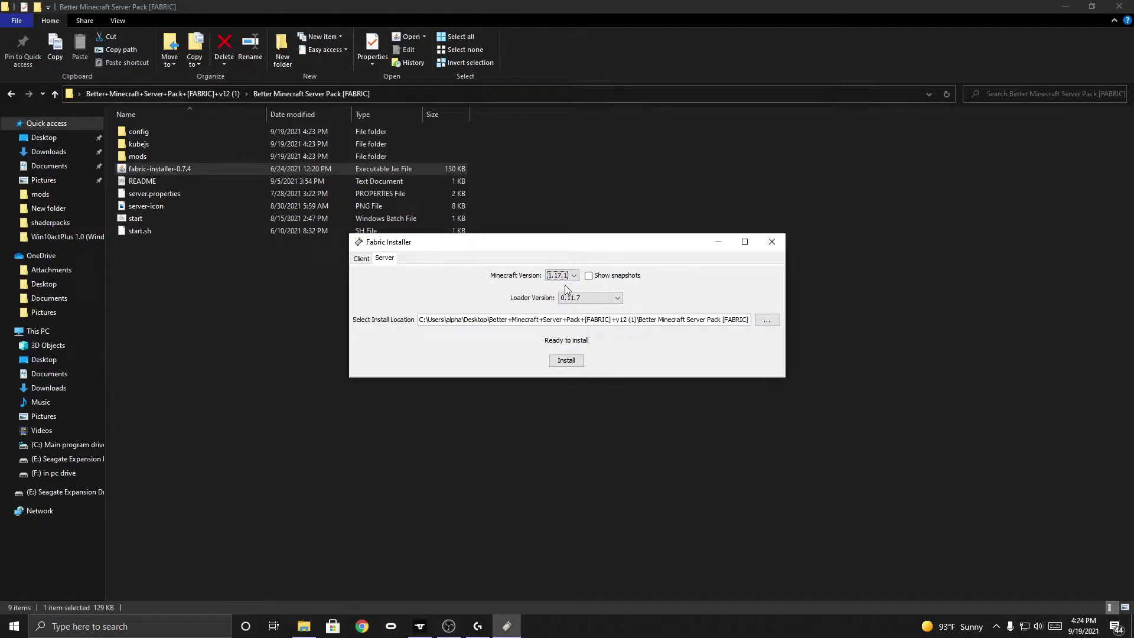
{"action": "left_click", "coordinate": [593, 302]}
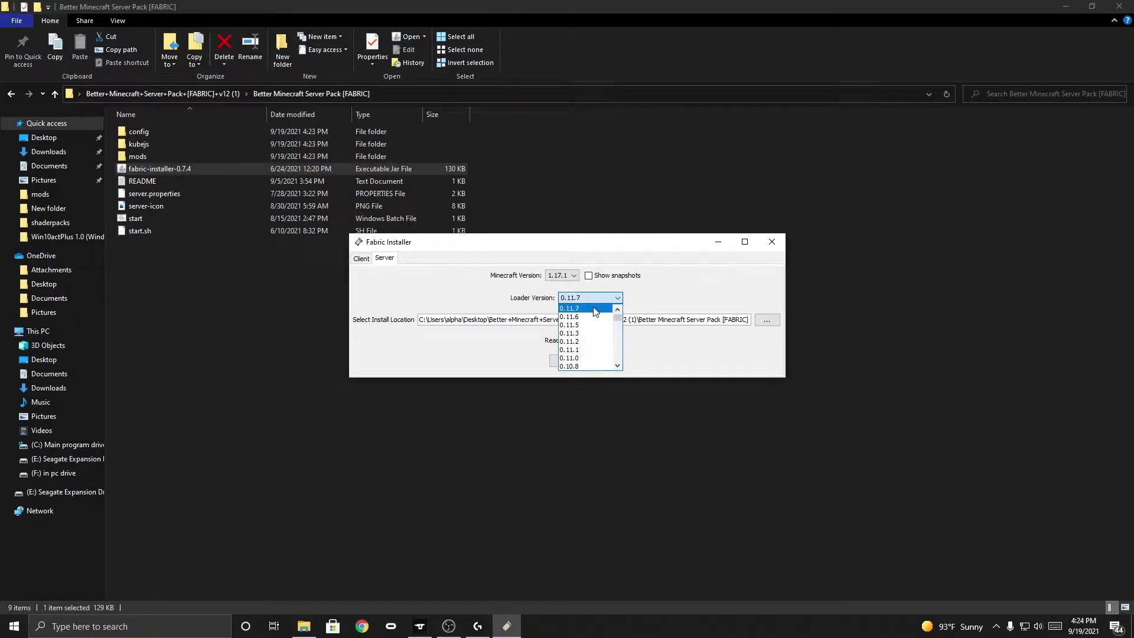
{"action": "left_click", "coordinate": [595, 308]}
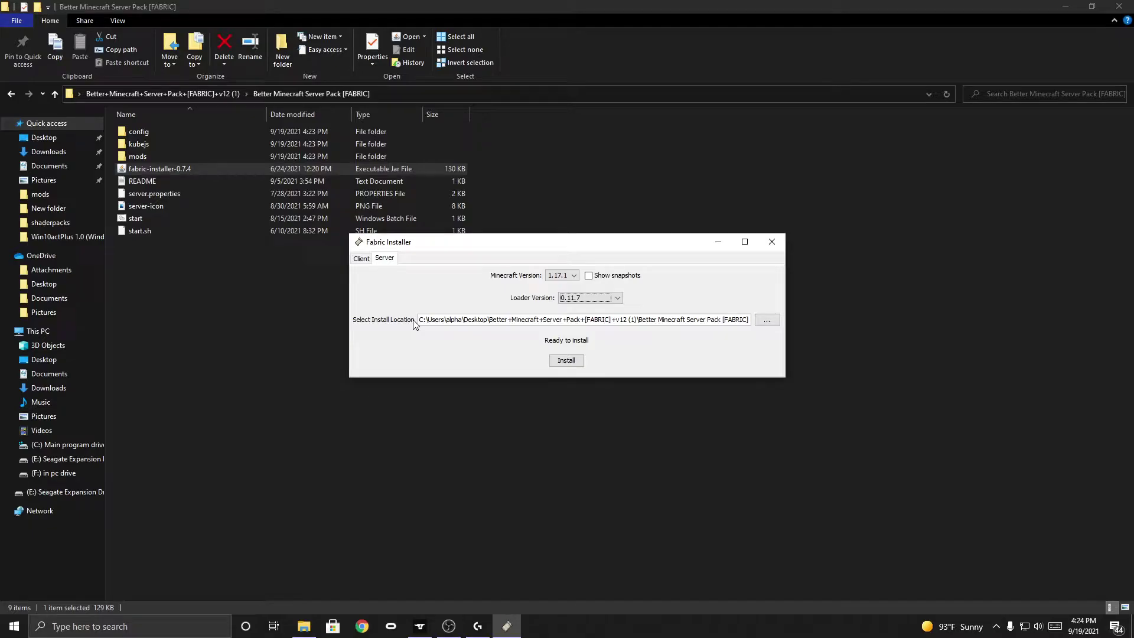
Step: Browse to the (F:) in pc drive for the server's install location
{"action": "left_click", "coordinate": [767, 319]}
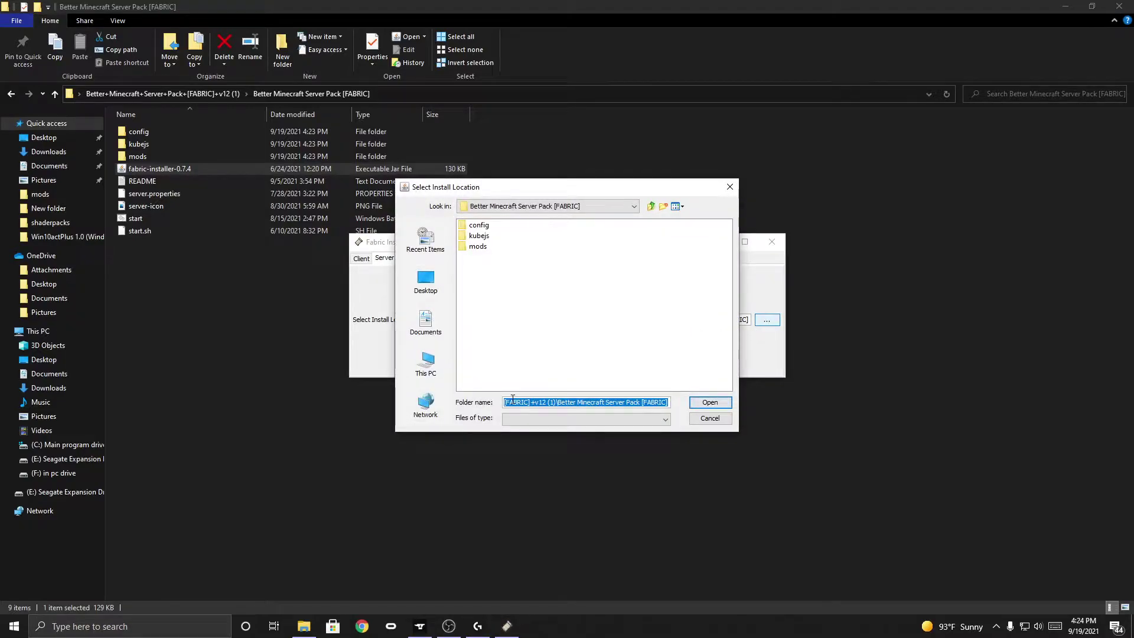
{"action": "left_click", "coordinate": [425, 359]}
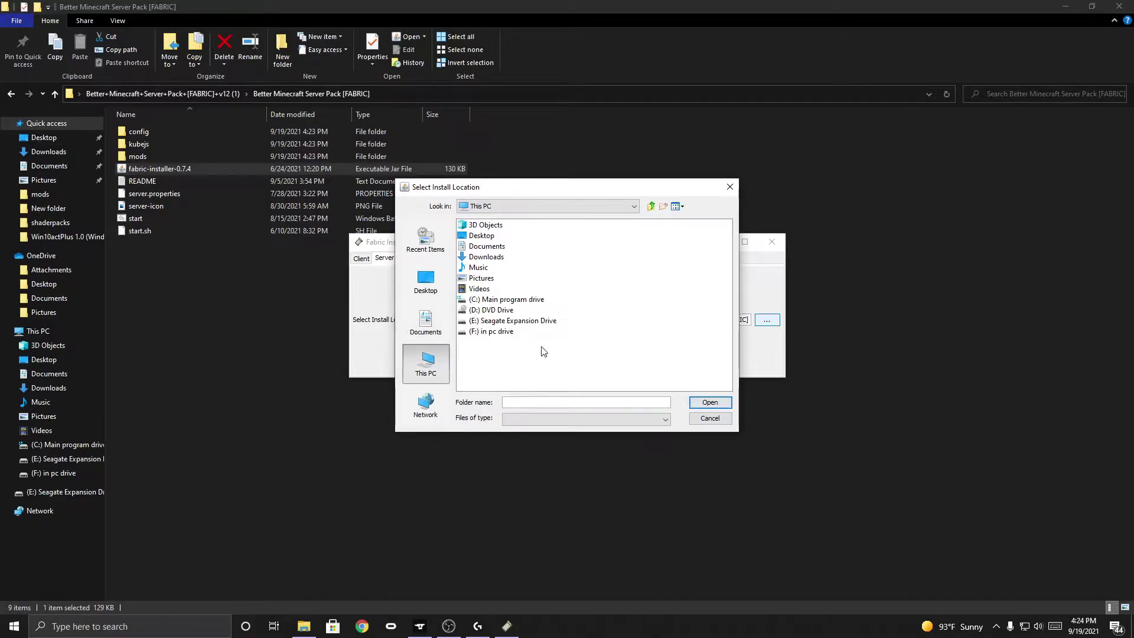
{"action": "double_click", "coordinate": [501, 332]}
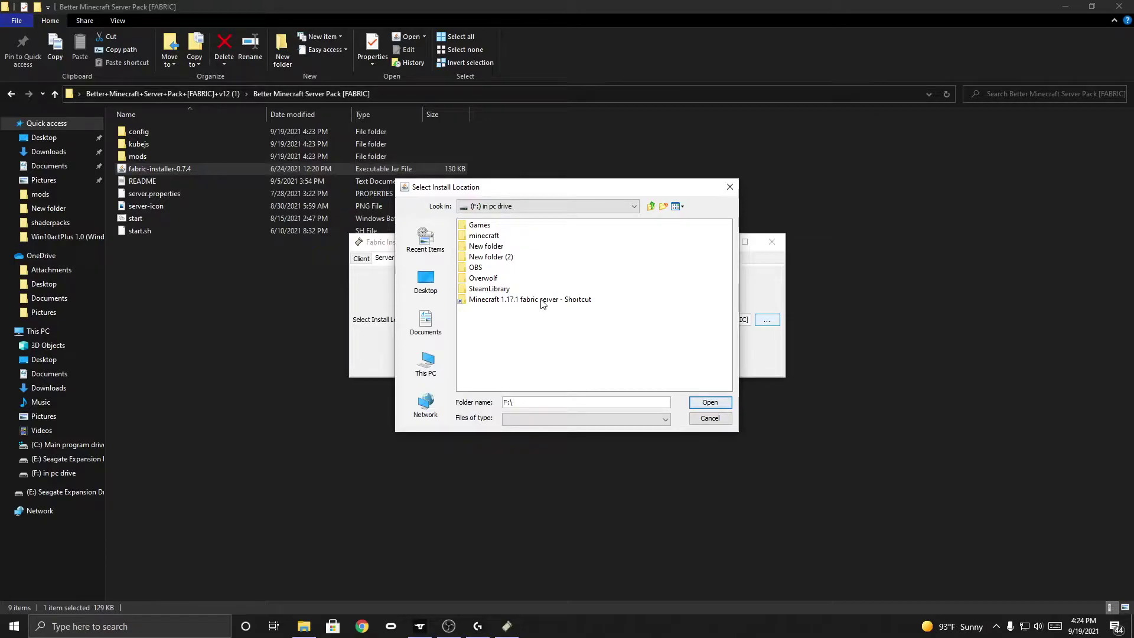
{"action": "right_click", "coordinate": [540, 298]}
{"action": "left_click", "coordinate": [523, 303]}
Step: Create a folder named "minecraft server for 1.17.1" on the F: drive and use it as the install location
{"action": "right_click", "coordinate": [492, 342]}
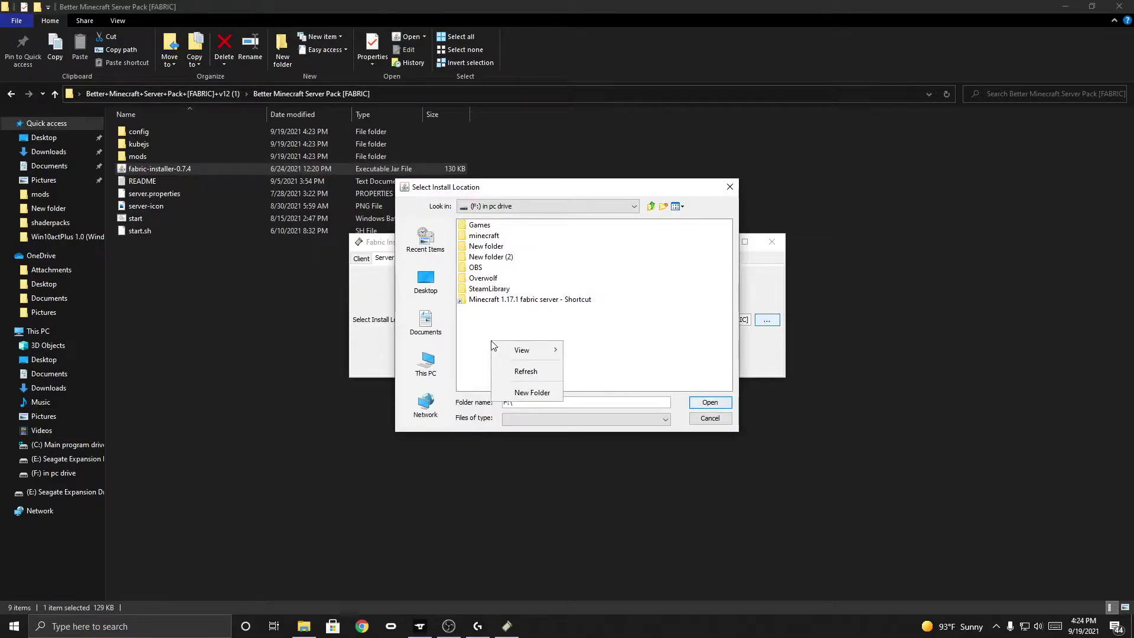
{"action": "left_click", "coordinate": [539, 392]}
{"action": "key", "text": "BackSpace"}
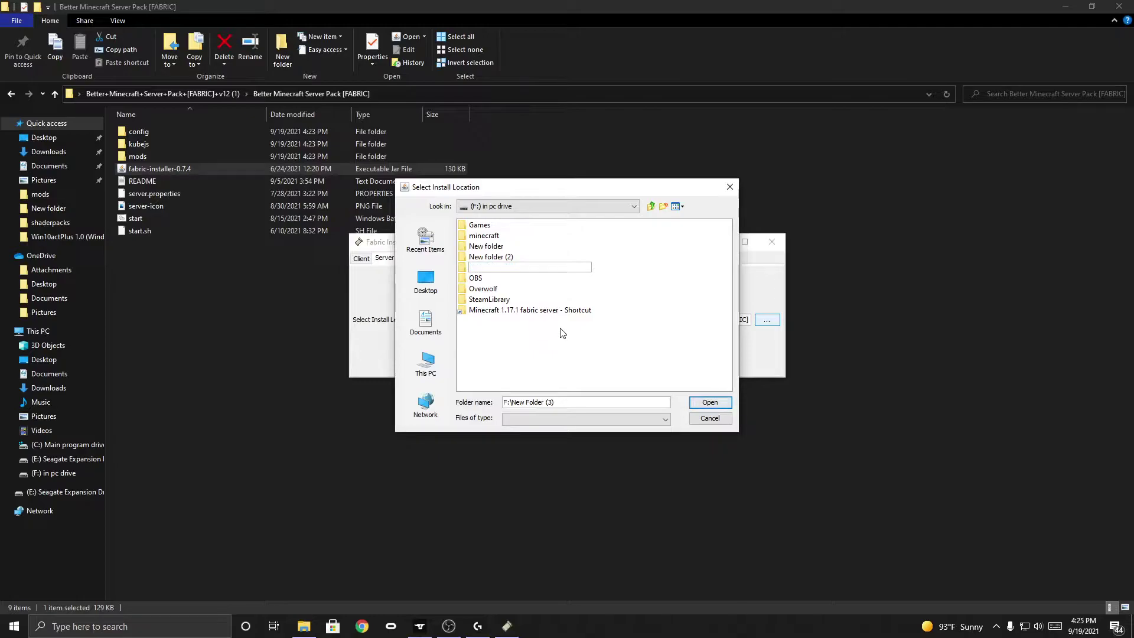
{"action": "type", "text": "minecrfat server for 1.17.1"}
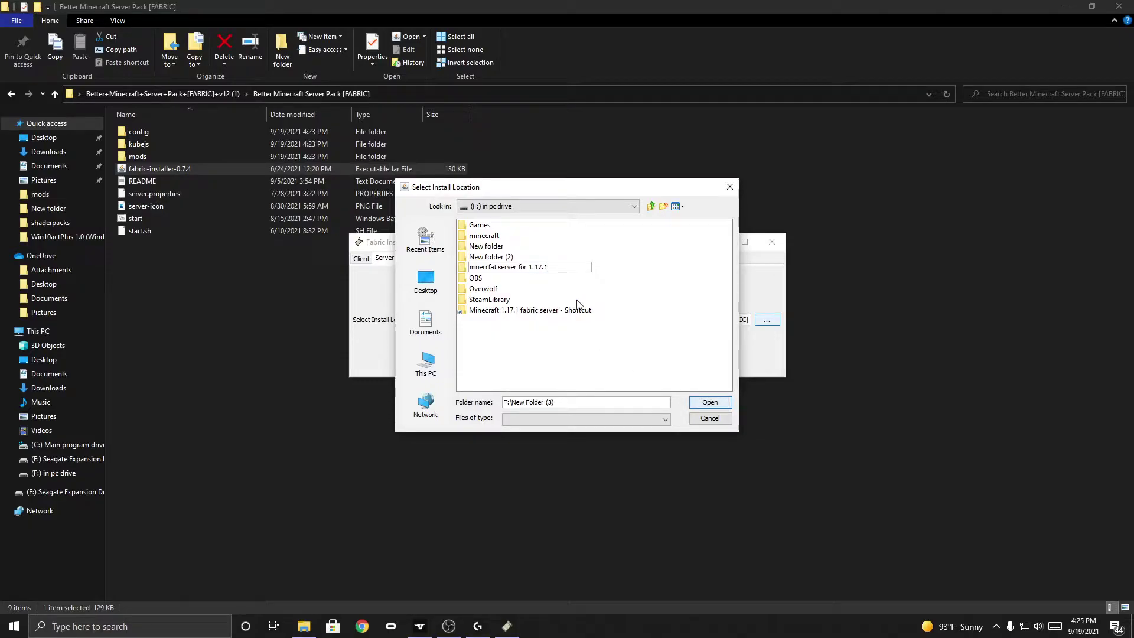
{"action": "left_click", "coordinate": [500, 267]}
{"action": "key", "text": "BackSpace"}
{"action": "key", "text": "BackSpace"}
{"action": "key", "text": "BackSpace"}
{"action": "type", "text": "aft"}
{"action": "left_click", "coordinate": [721, 404]}
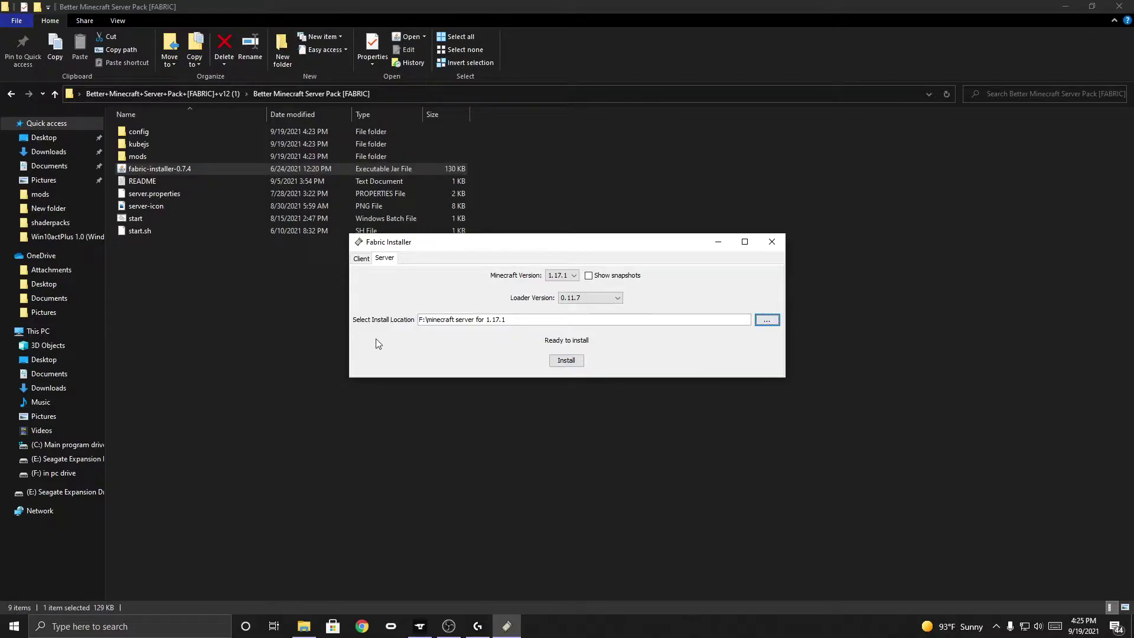
Step: Install the Fabric server with its official server jar, generate launch scripts overriding any existing ones, and close the installer
{"action": "left_click", "coordinate": [581, 362]}
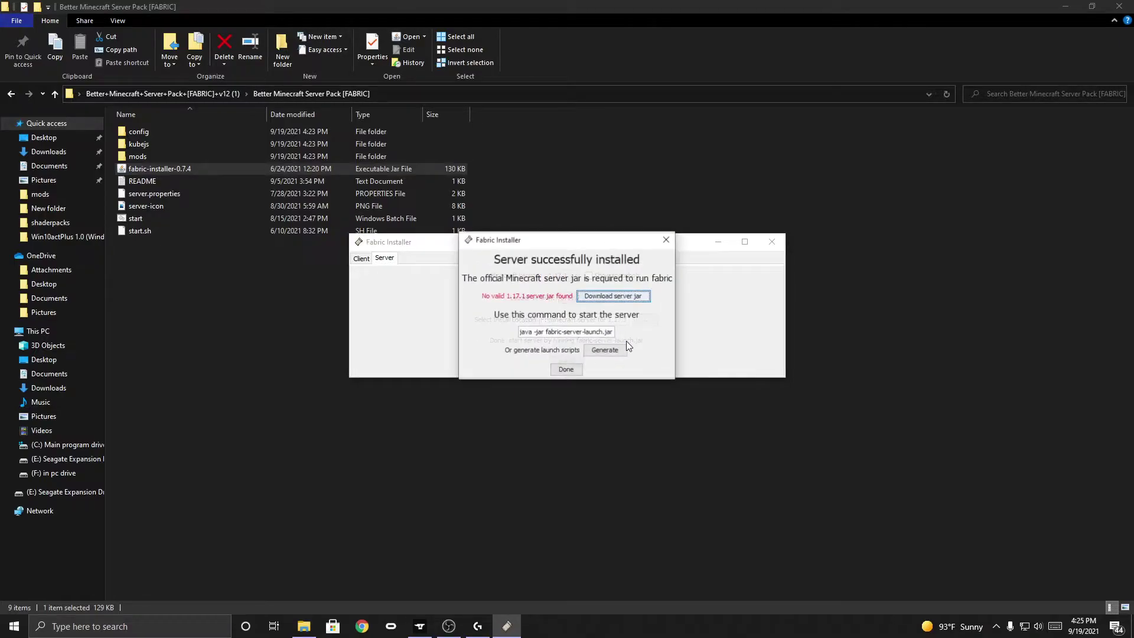
{"action": "left_click", "coordinate": [642, 299]}
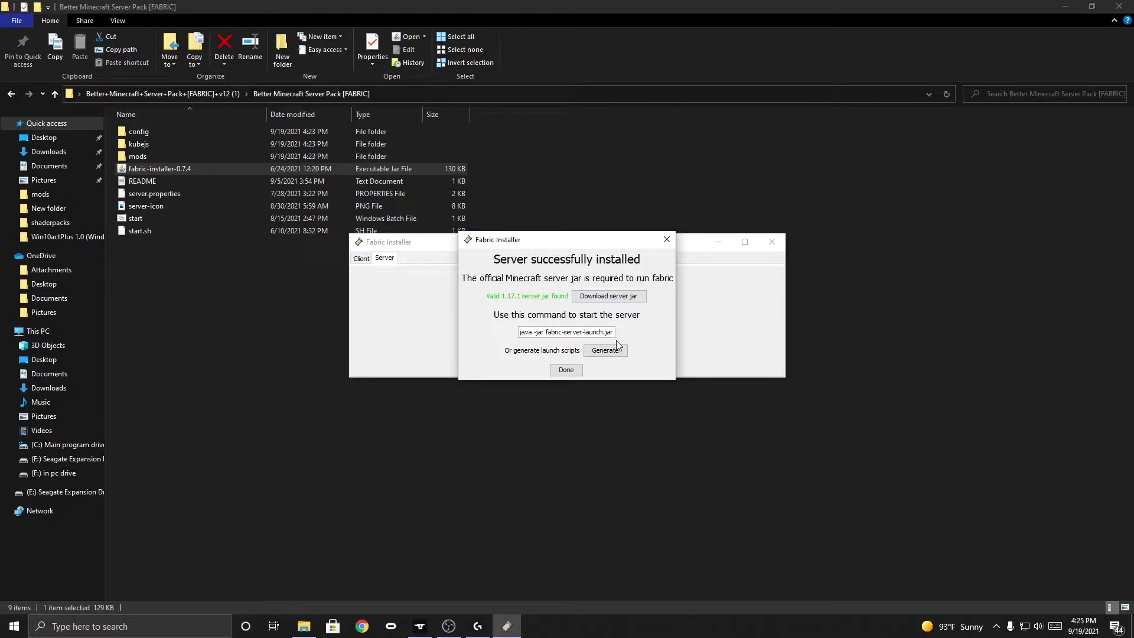
{"action": "left_click", "coordinate": [612, 356]}
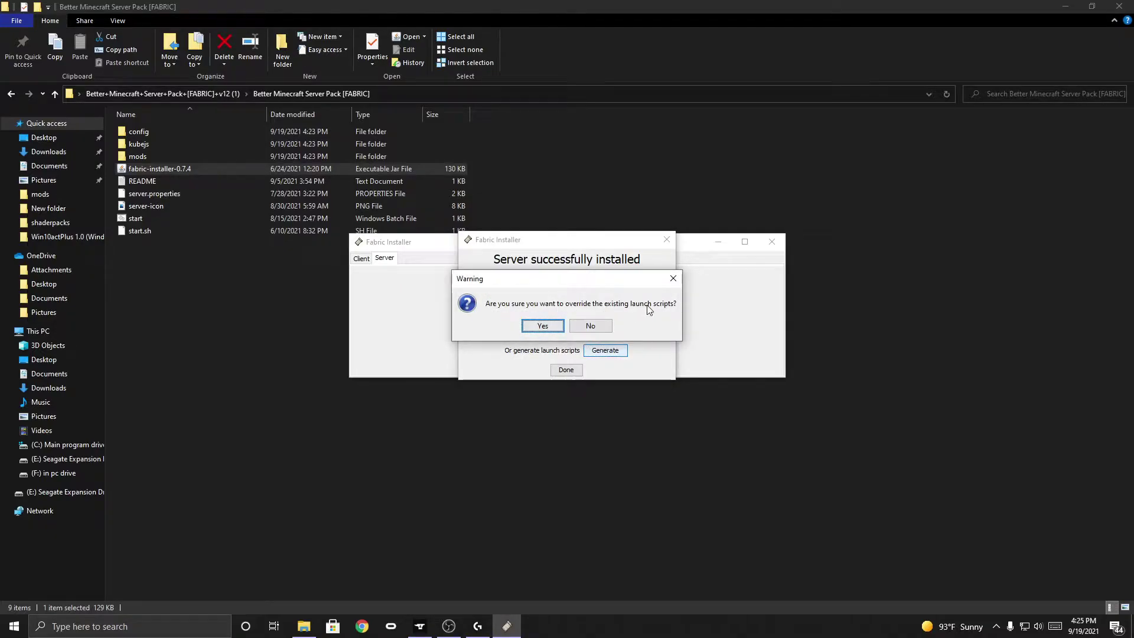
{"action": "left_click", "coordinate": [550, 326]}
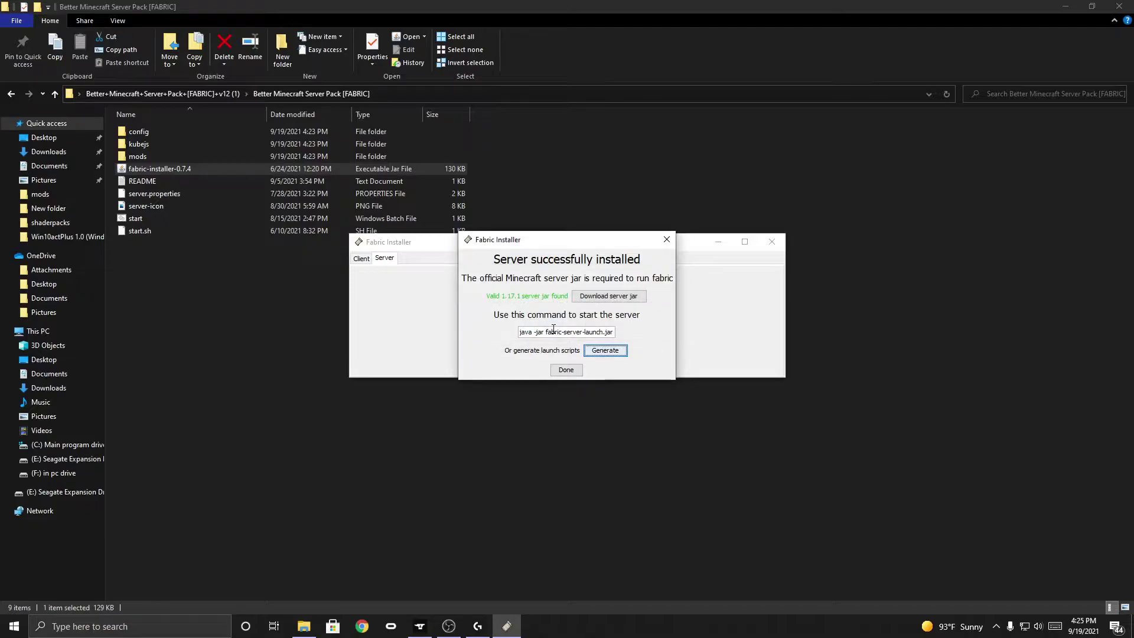
{"action": "left_click", "coordinate": [566, 371]}
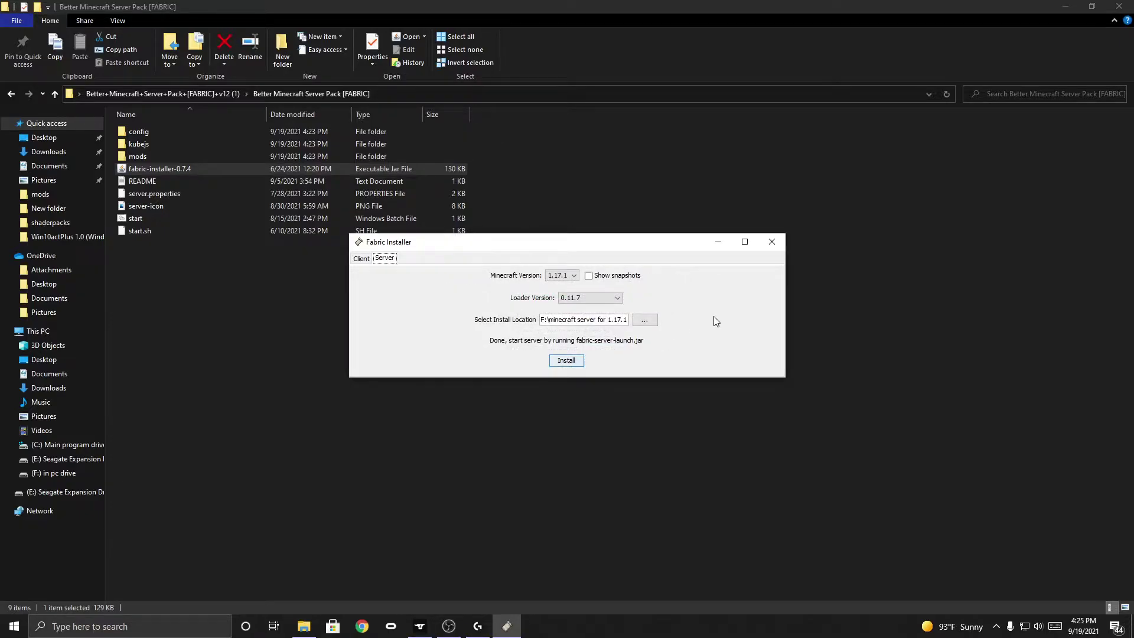
{"action": "left_click", "coordinate": [773, 242]}
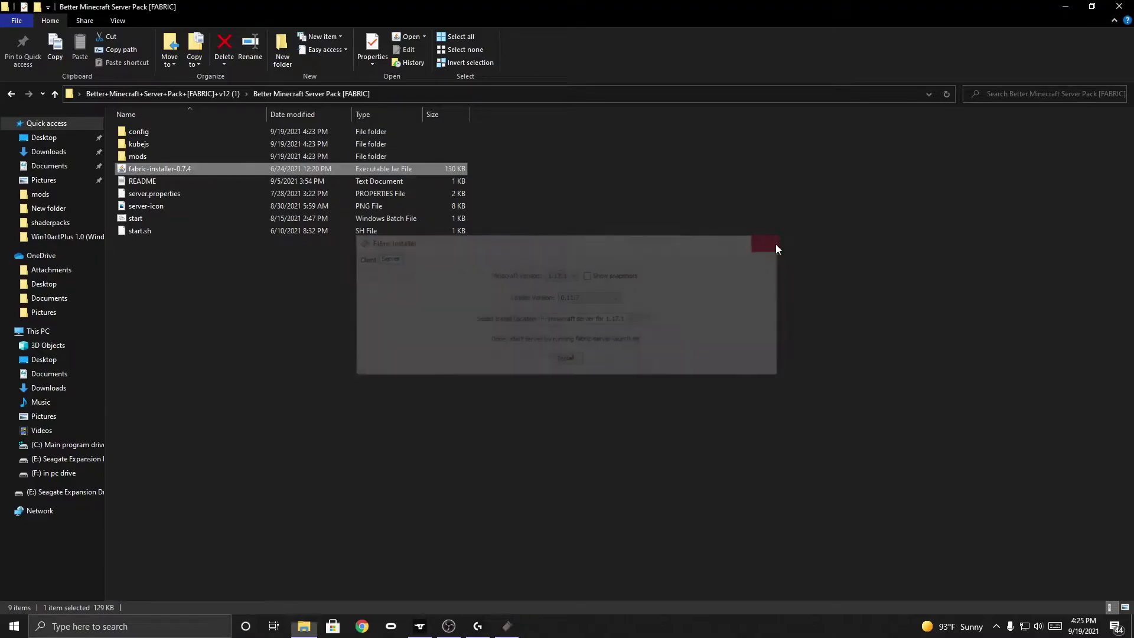
Step: Open the "minecraft server for 1.17.1" folder on the F: drive and reduce its window so the desktop shows
{"action": "left_click", "coordinate": [70, 472]}
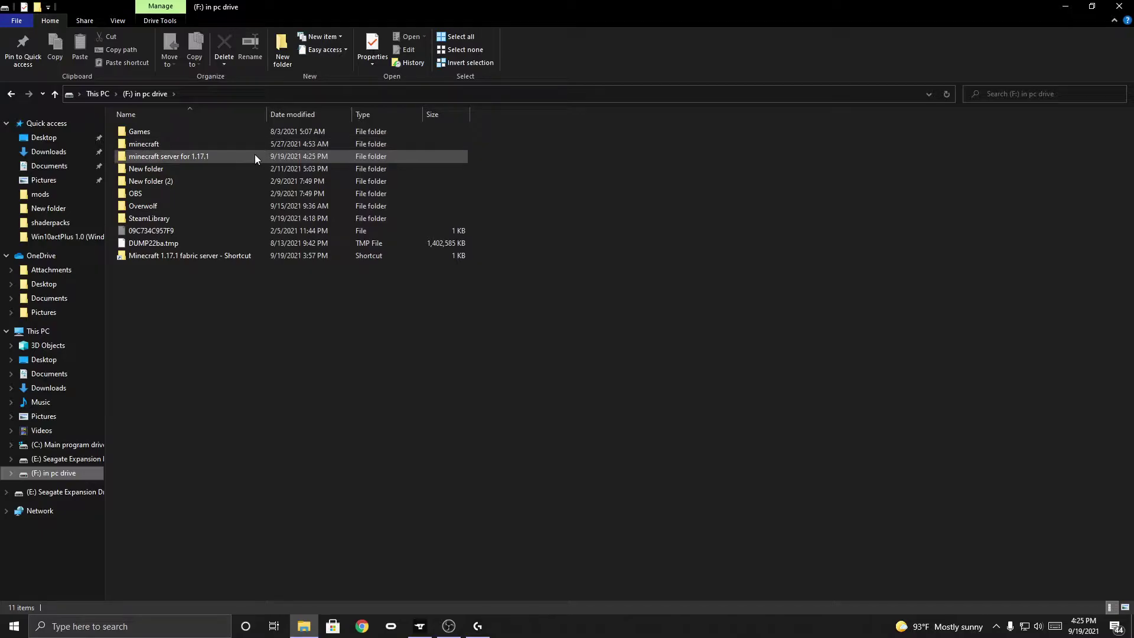
{"action": "double_click", "coordinate": [254, 155]}
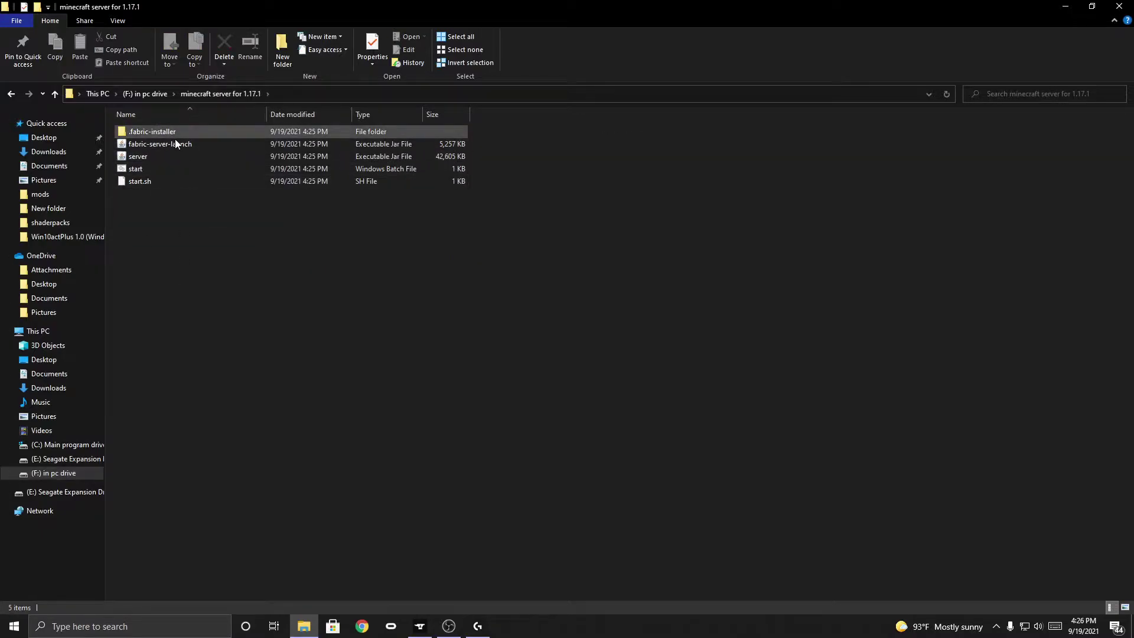
{"action": "left_click_drag", "start_coordinate": [485, 15], "coordinate": [551, 52]}
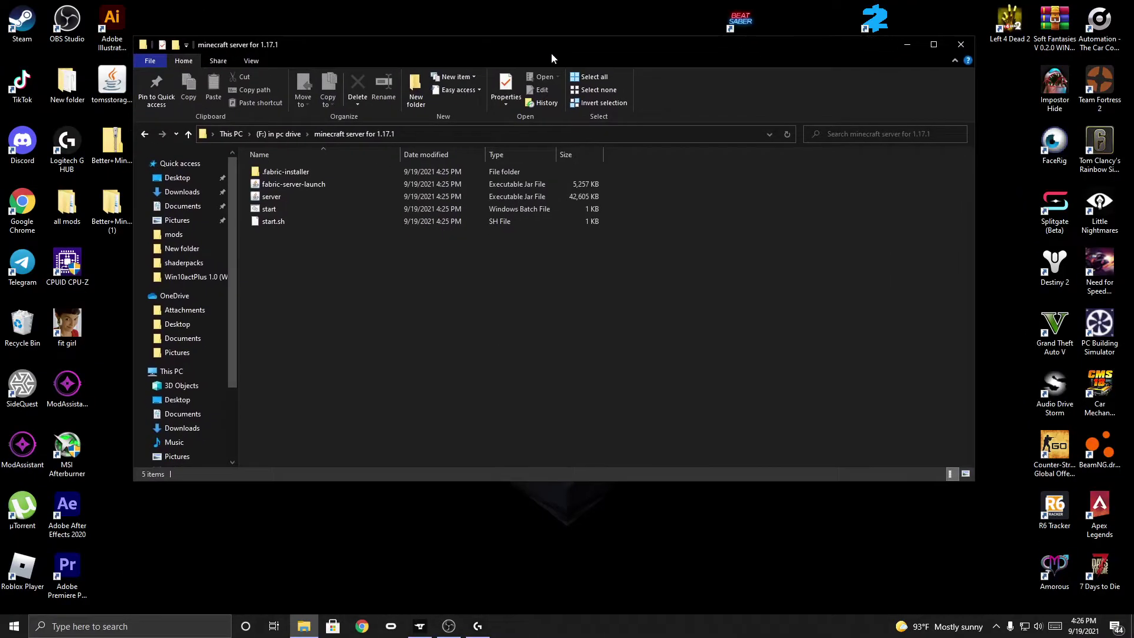
Step: Delete "Minecraft 1.17.1 fabric server - Shortcut" from the F: drive
{"action": "left_click", "coordinate": [148, 135]}
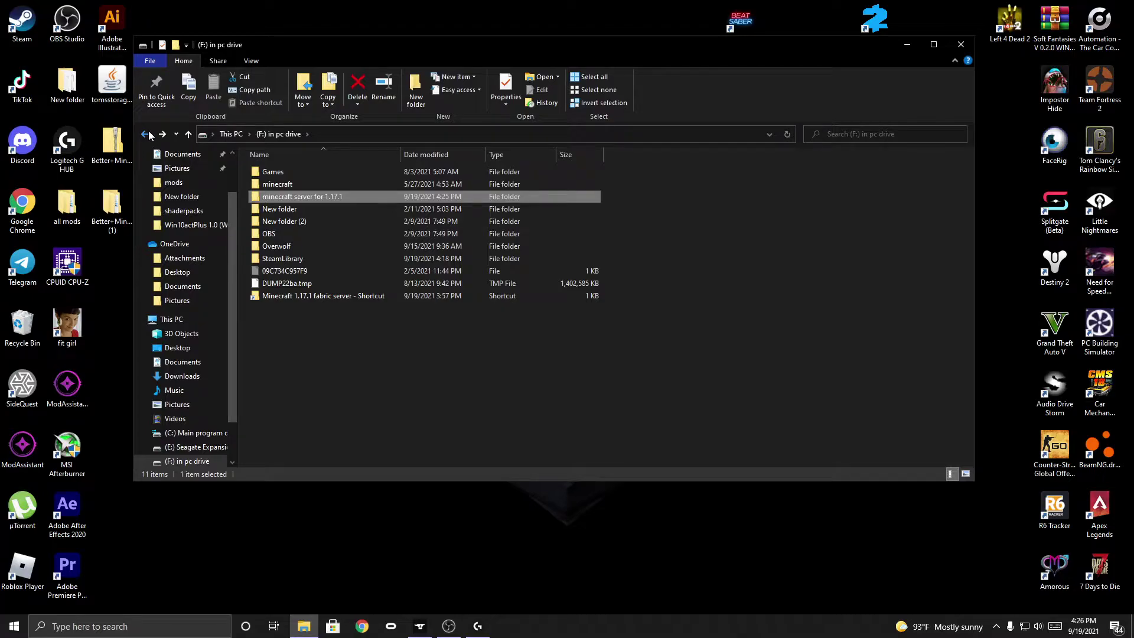
{"action": "right_click", "coordinate": [273, 296]}
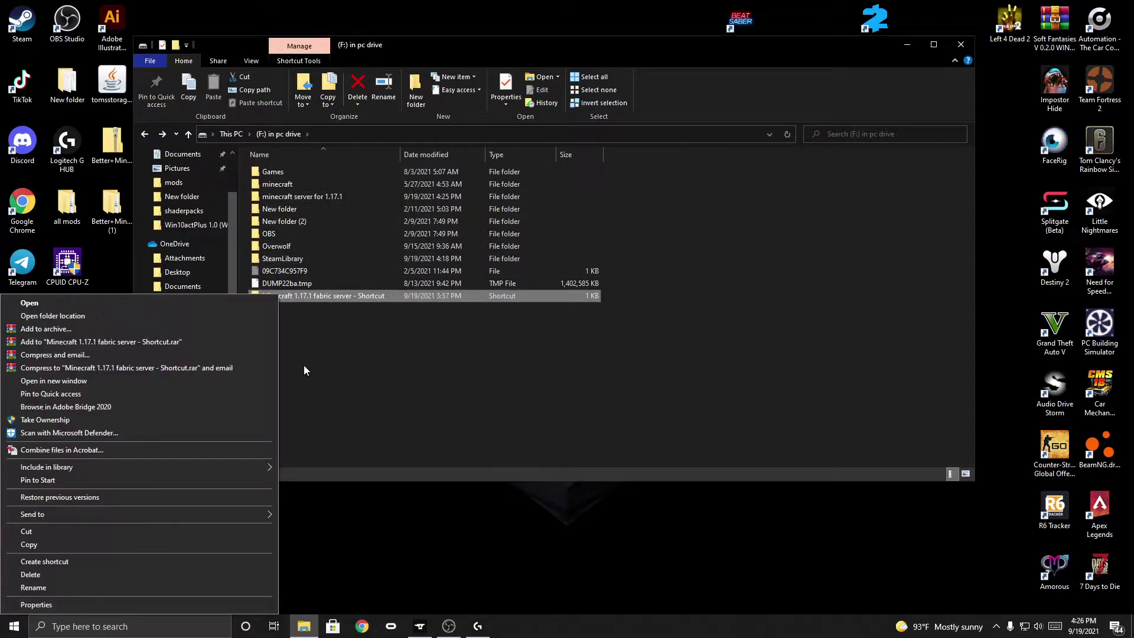
{"action": "left_click", "coordinate": [89, 574]}
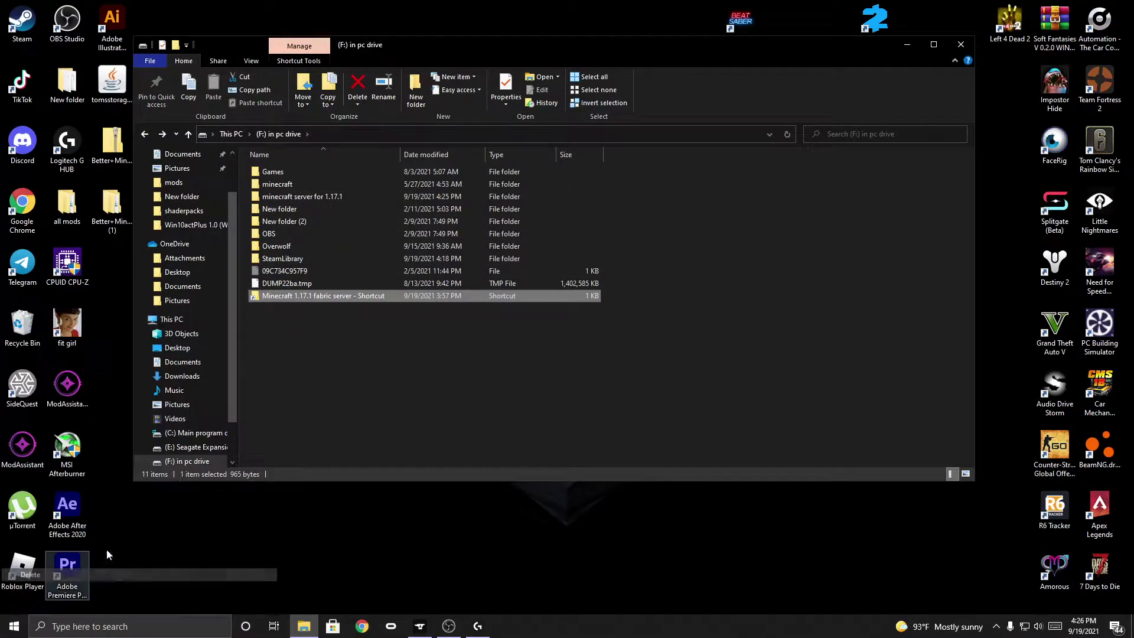
Step: Create a shortcut to the "minecraft server for 1.17.1" folder, place it on the desktop, and close the F: drive window
{"action": "right_click", "coordinate": [277, 198]}
{"action": "left_click", "coordinate": [90, 490]}
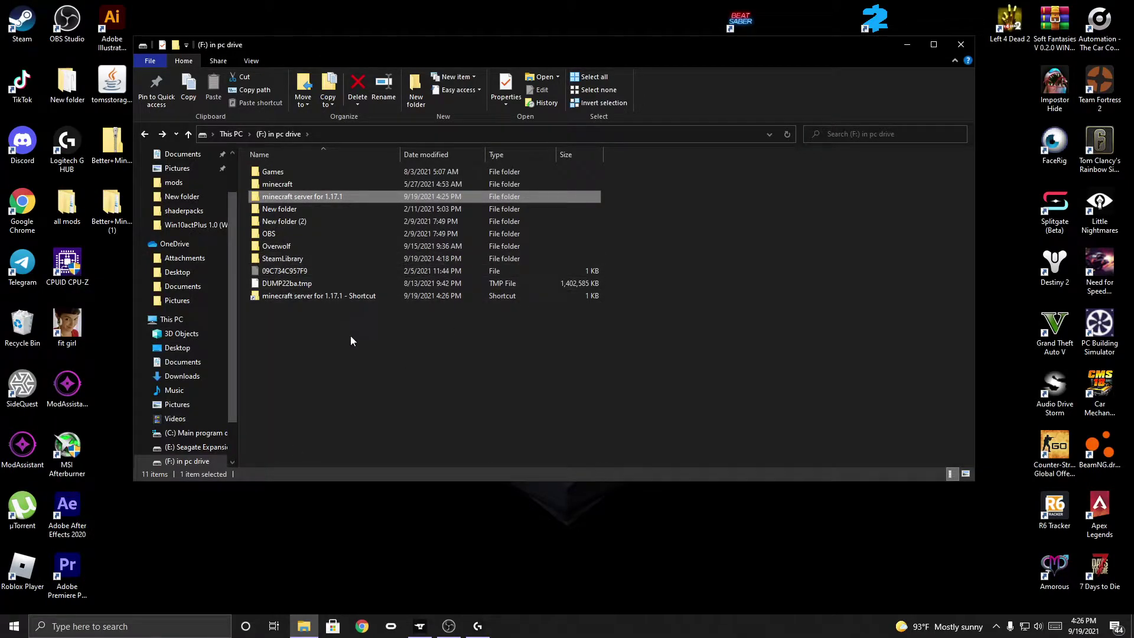
{"action": "left_click_drag", "start_coordinate": [349, 297], "coordinate": [293, 567]}
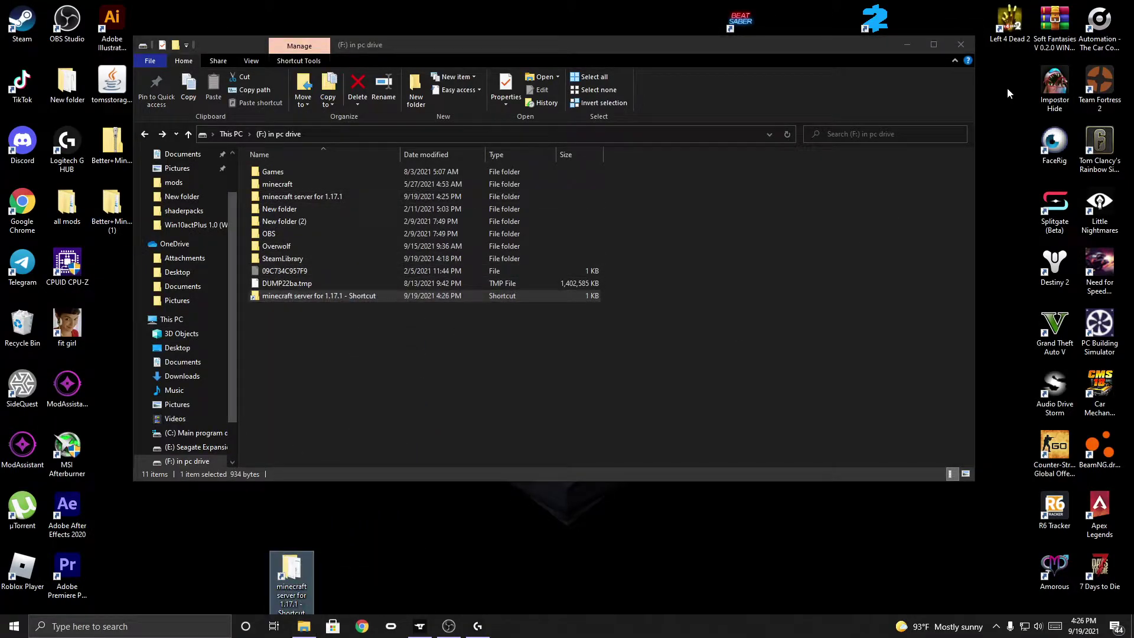
{"action": "left_click", "coordinate": [960, 44]}
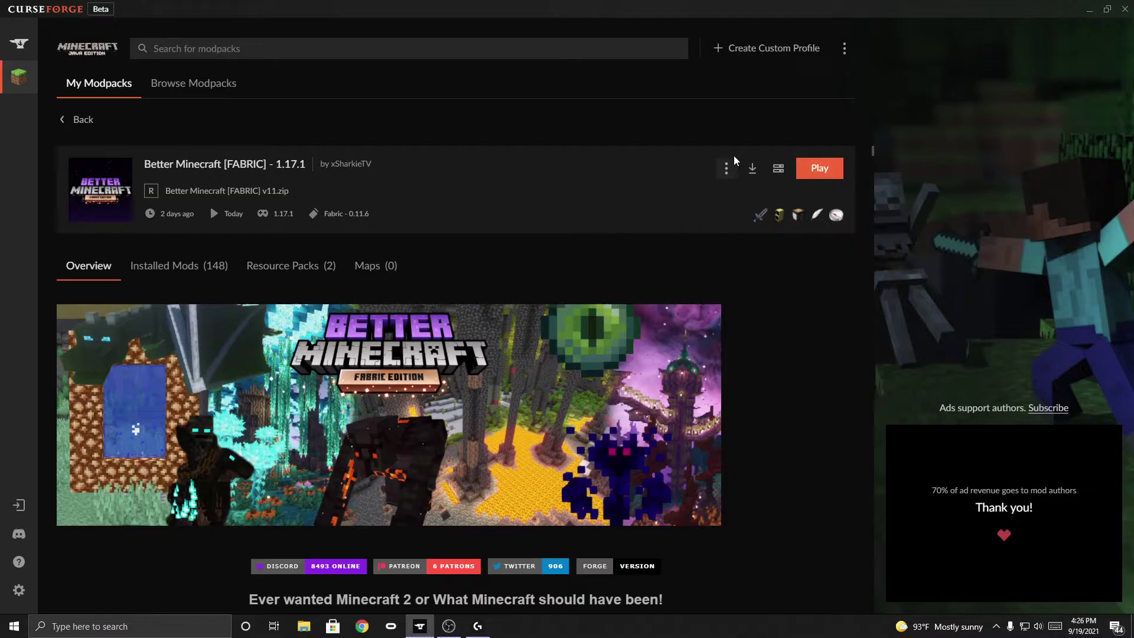
Step: Open the Better Minecraft [FABRIC] - 1.17.1 profile's folder from CurseForge, minimize CurseForge, and go into the mods folder
{"action": "left_click", "coordinate": [727, 169]}
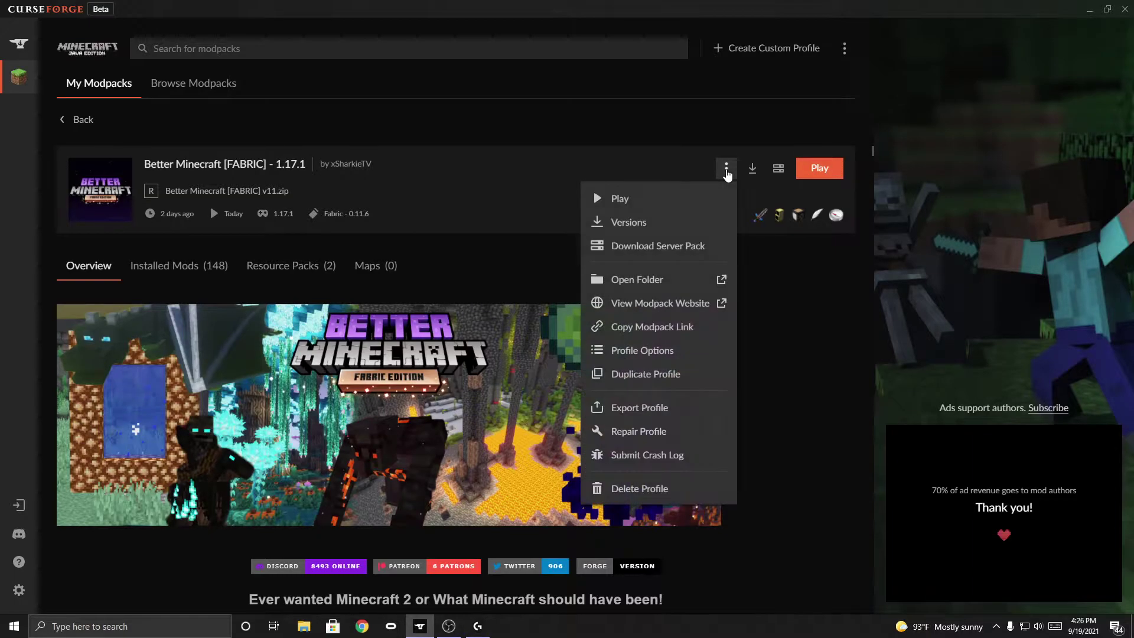
{"action": "left_click", "coordinate": [620, 282]}
{"action": "left_click", "coordinate": [1073, 6]}
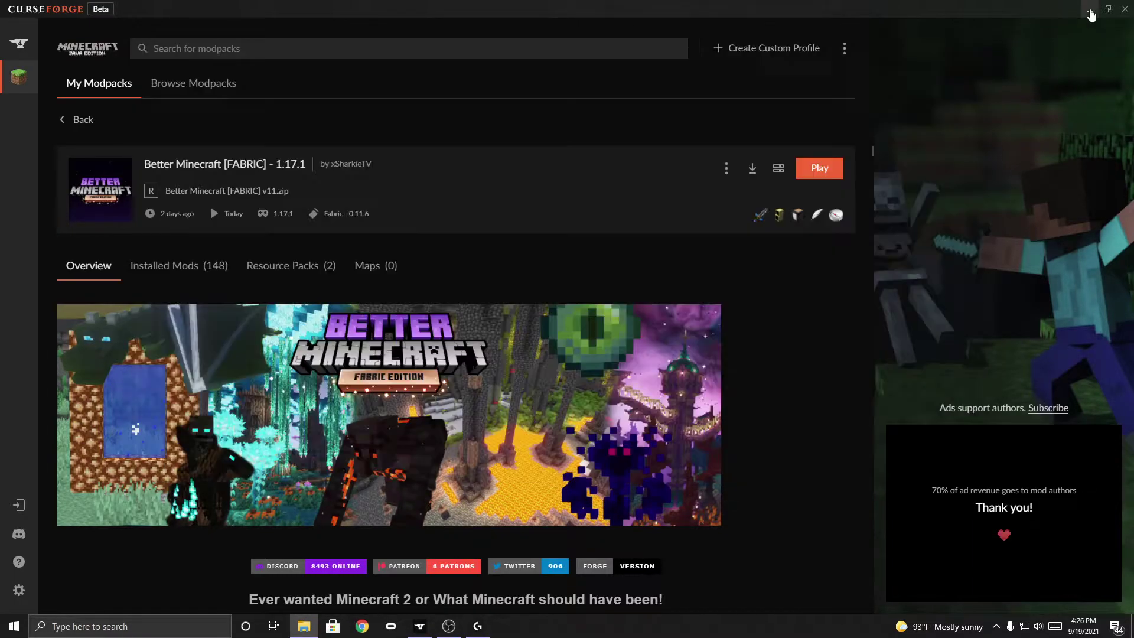
{"action": "left_click", "coordinate": [1090, 8]}
{"action": "scroll", "coordinate": [501, 248], "scroll_direction": "down", "scroll_amount": 2}
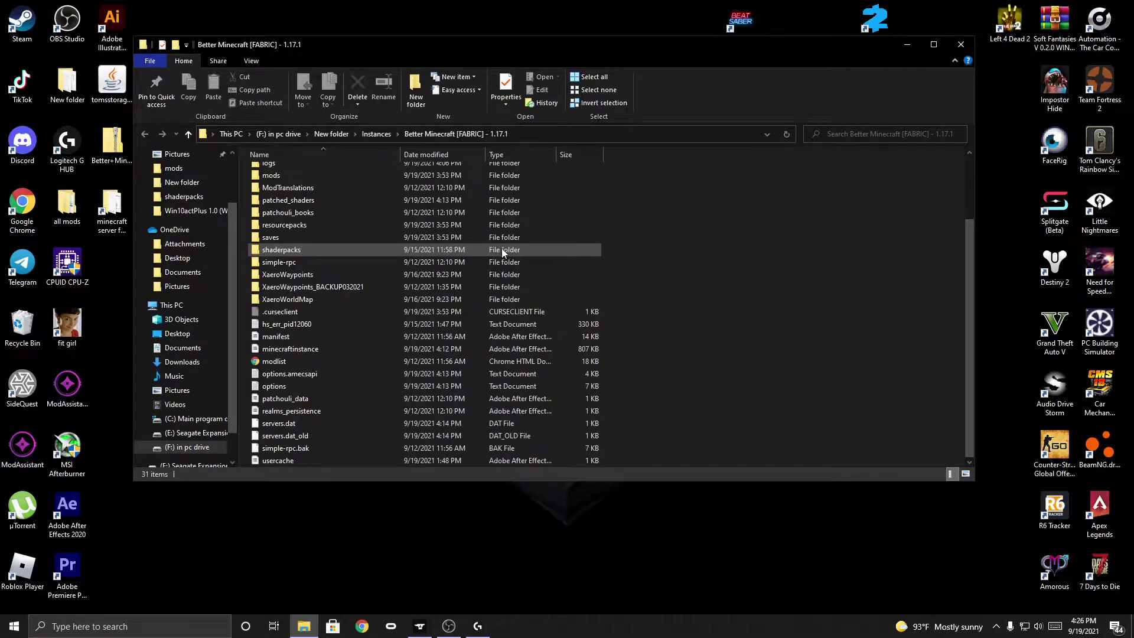
{"action": "scroll", "coordinate": [502, 248], "scroll_direction": "up", "scroll_amount": 3}
{"action": "double_click", "coordinate": [282, 260]}
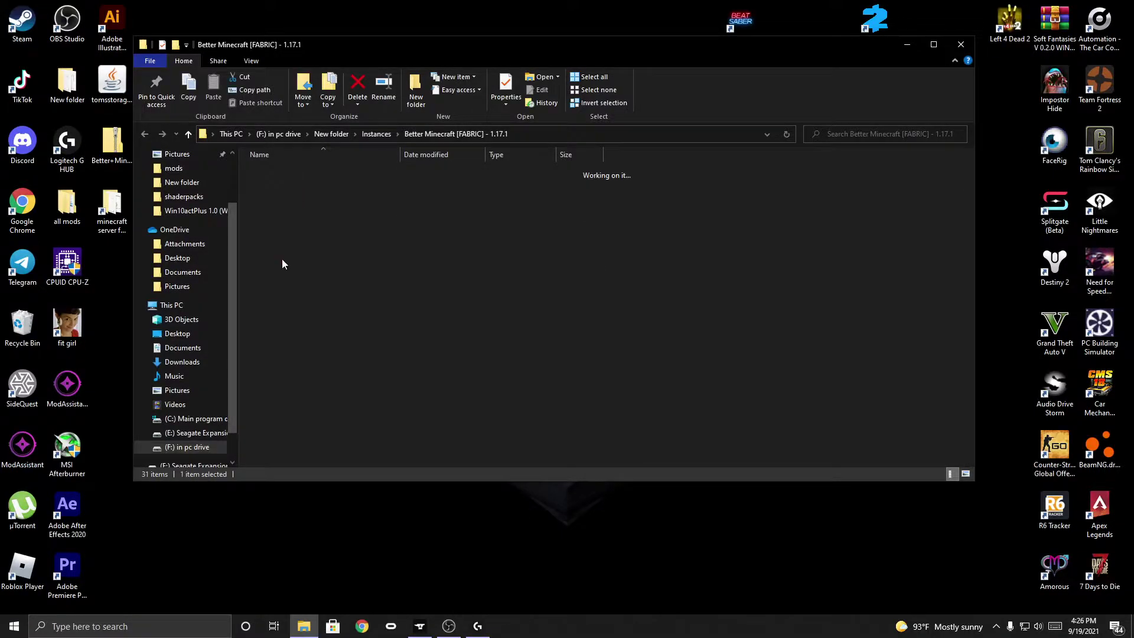
Step: Tile the modpack's mods window side by side with the "minecraft server for 1.17.1" folder, opened from its desktop shortcut
{"action": "left_click_drag", "start_coordinate": [491, 45], "coordinate": [1133, 47]}
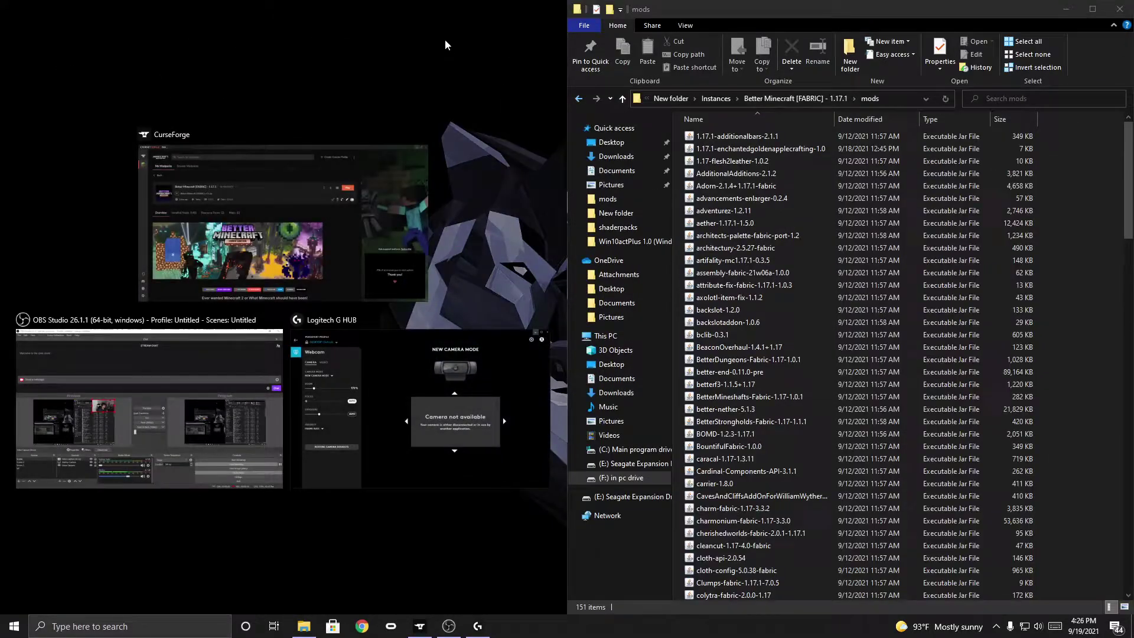
{"action": "left_click", "coordinate": [413, 35]}
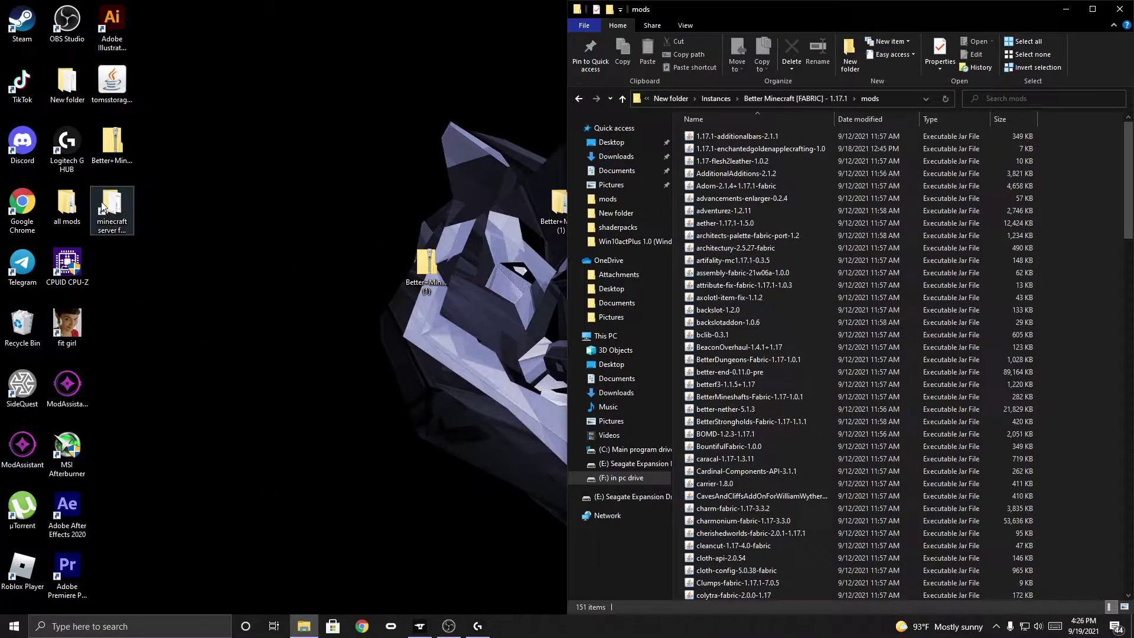
{"action": "left_click_drag", "start_coordinate": [555, 203], "coordinate": [292, 207]}
{"action": "left_click", "coordinate": [128, 202]}
{"action": "double_click", "coordinate": [127, 202]}
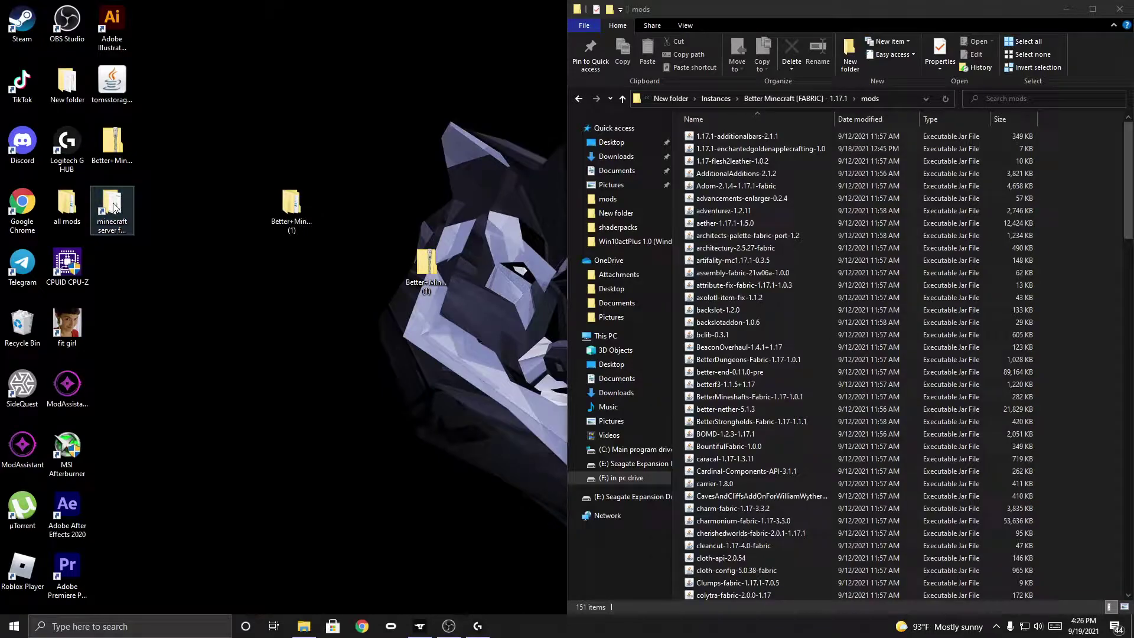
{"action": "left_click_drag", "start_coordinate": [378, 59], "coordinate": [1, 86]}
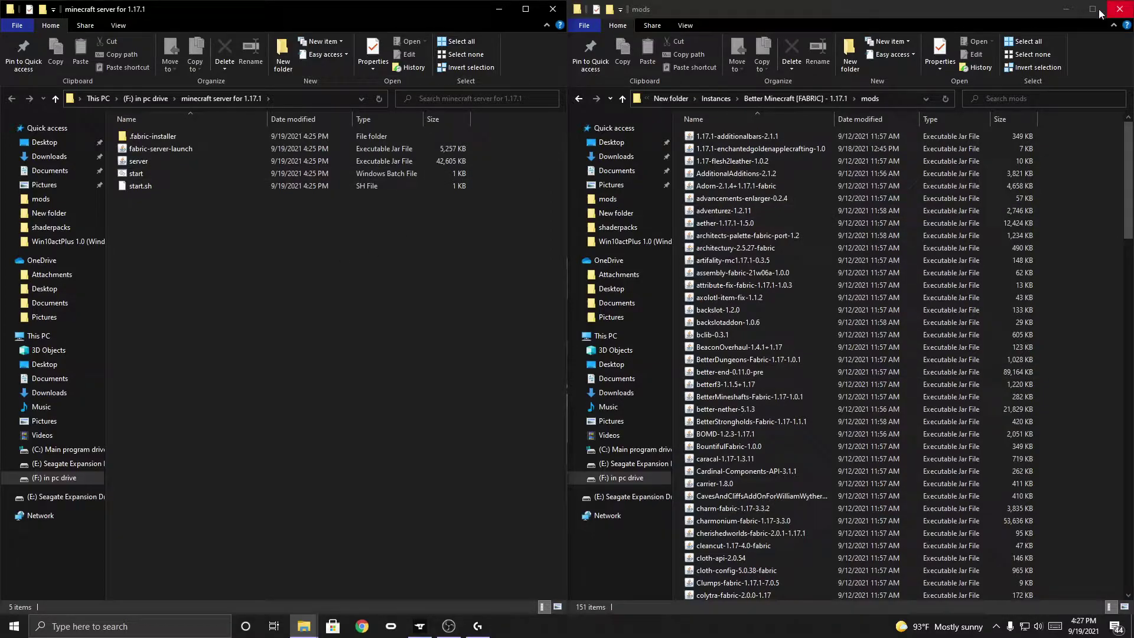
Step: Replace the mods window with the extracted Better+Minecraft+Server+Pack+[FABRIC]+v12 (1) folder beside the server folder, and open its "Better Minecraft Server Pack [FABRIC]" subfolder
{"action": "left_click", "coordinate": [1067, 10]}
{"action": "left_click_drag", "start_coordinate": [432, 16], "coordinate": [367, 280]}
{"action": "double_click", "coordinate": [291, 204]}
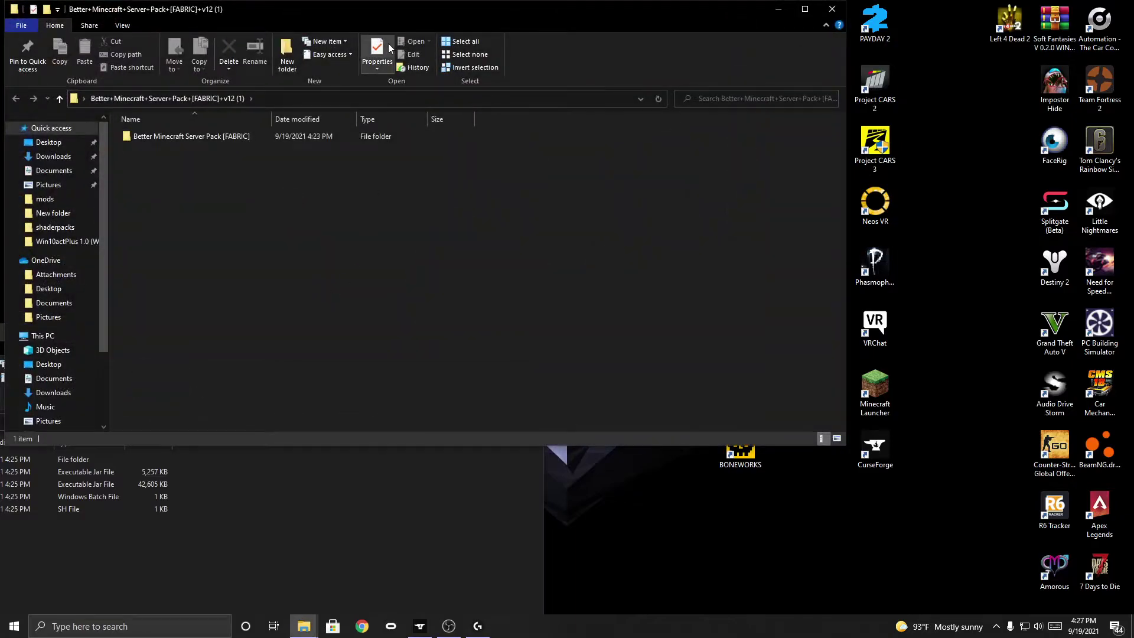
{"action": "left_click_drag", "start_coordinate": [526, 20], "coordinate": [1131, 23]}
{"action": "left_click", "coordinate": [331, 140]}
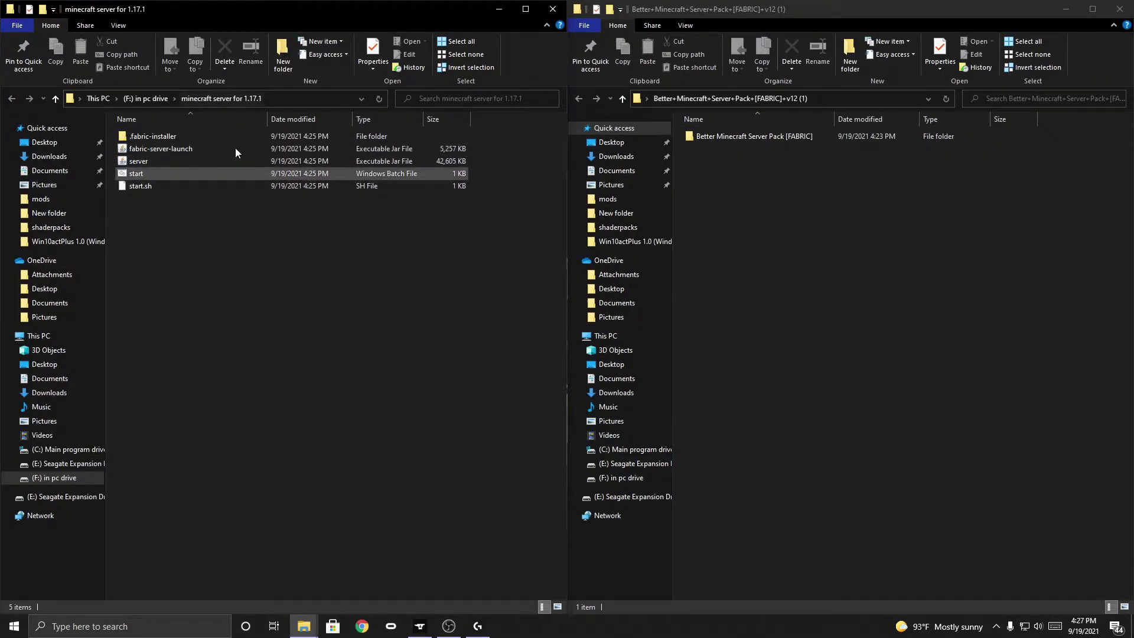
{"action": "left_click", "coordinate": [265, 161]}
{"action": "double_click", "coordinate": [806, 135]}
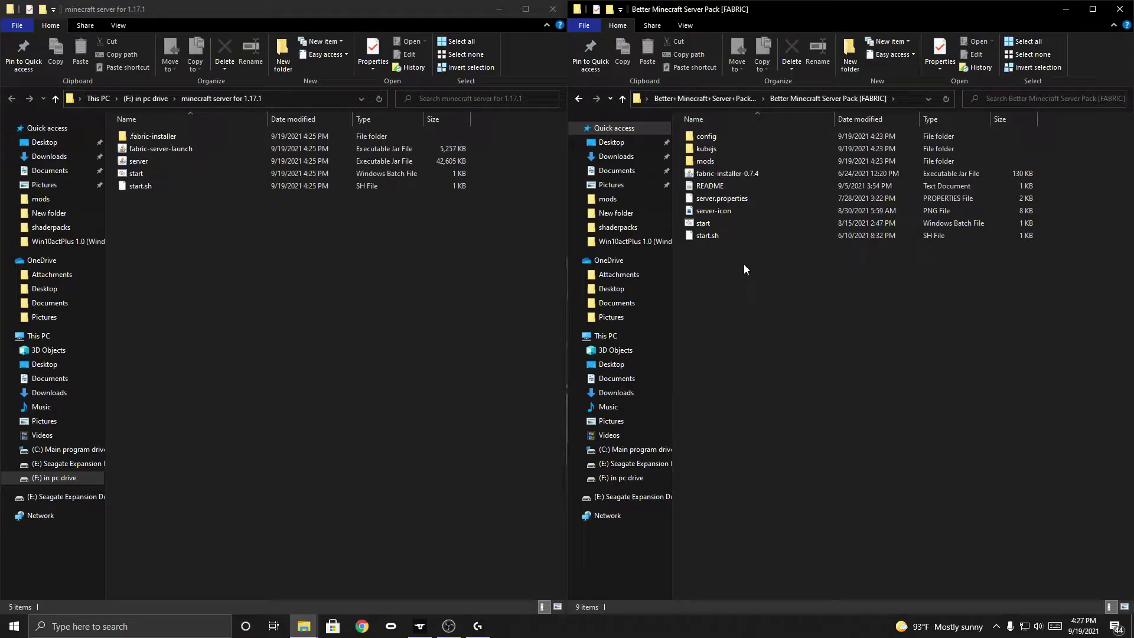
Step: Copy everything except README from the server pack into "minecraft server for 1.17.1", replacing files with the same names, and close the server pack window
{"action": "left_click", "coordinate": [717, 225]}
{"action": "left_click", "coordinate": [729, 211], "text": "ctrl"}
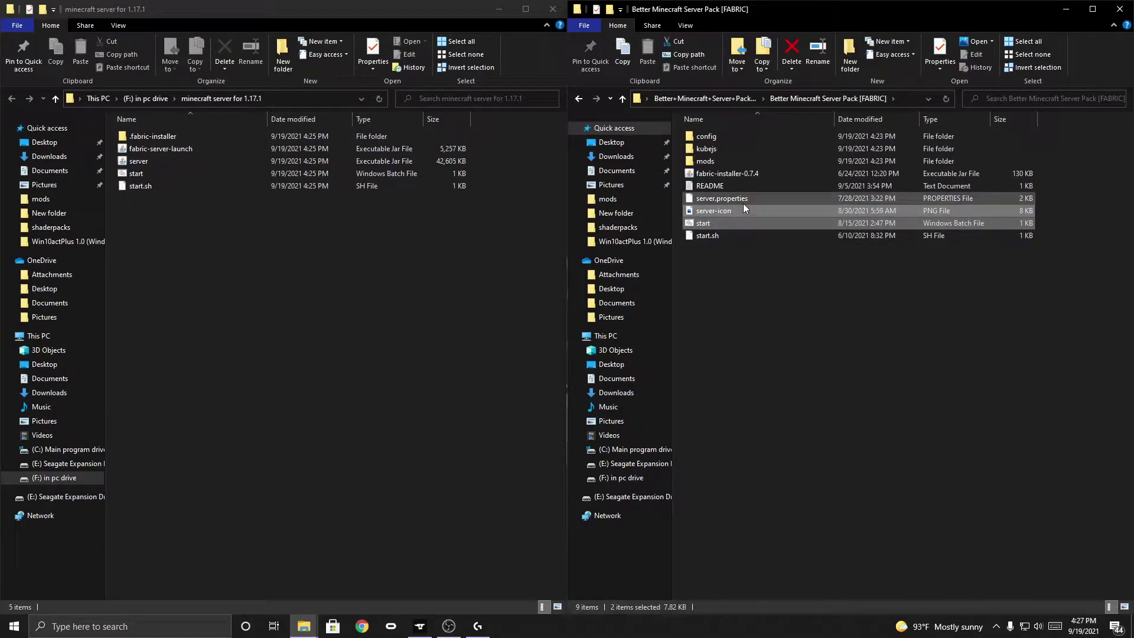
{"action": "left_click", "coordinate": [742, 201], "text": "ctrl"}
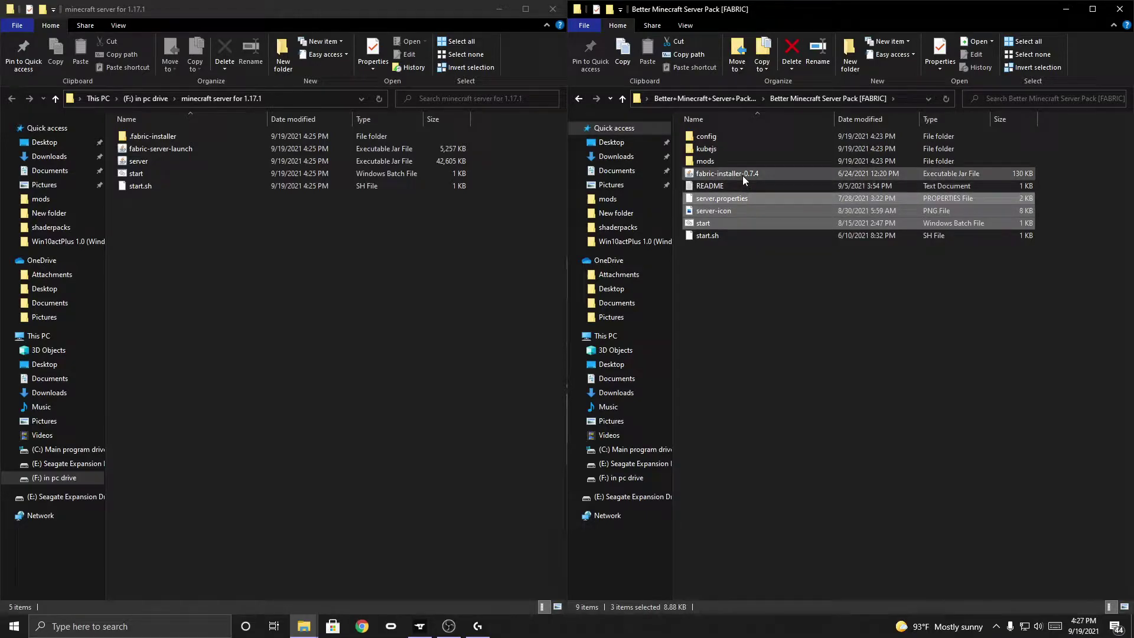
{"action": "left_click", "coordinate": [742, 175], "text": "ctrl"}
{"action": "left_click", "coordinate": [722, 159], "text": "ctrl"}
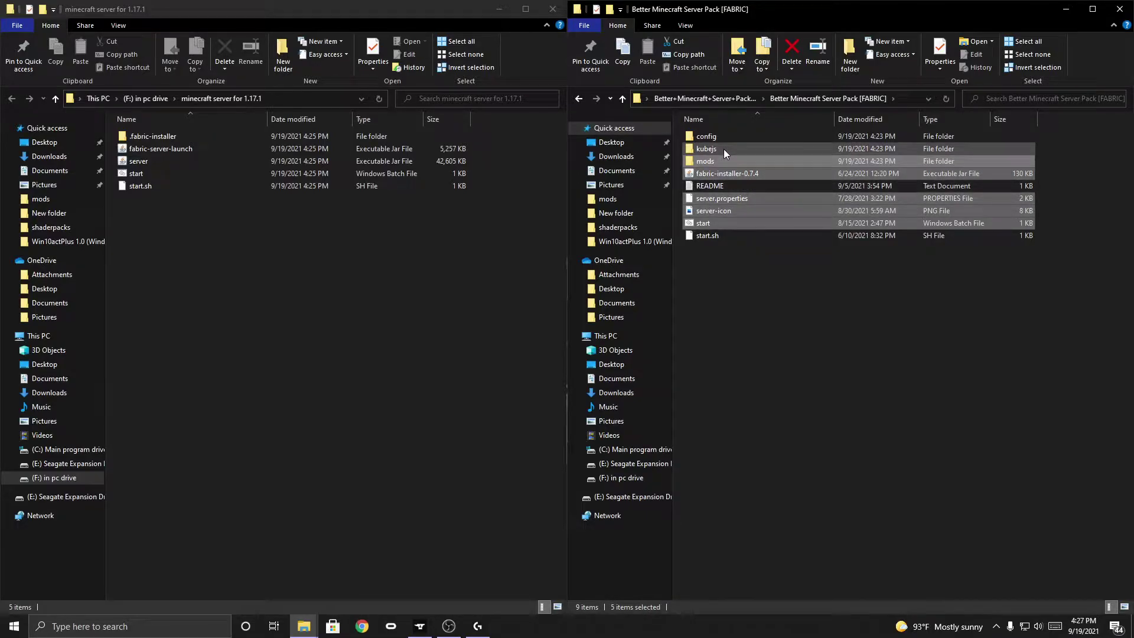
{"action": "left_click", "coordinate": [724, 148], "text": "ctrl"}
{"action": "left_click", "coordinate": [719, 138], "text": "ctrl"}
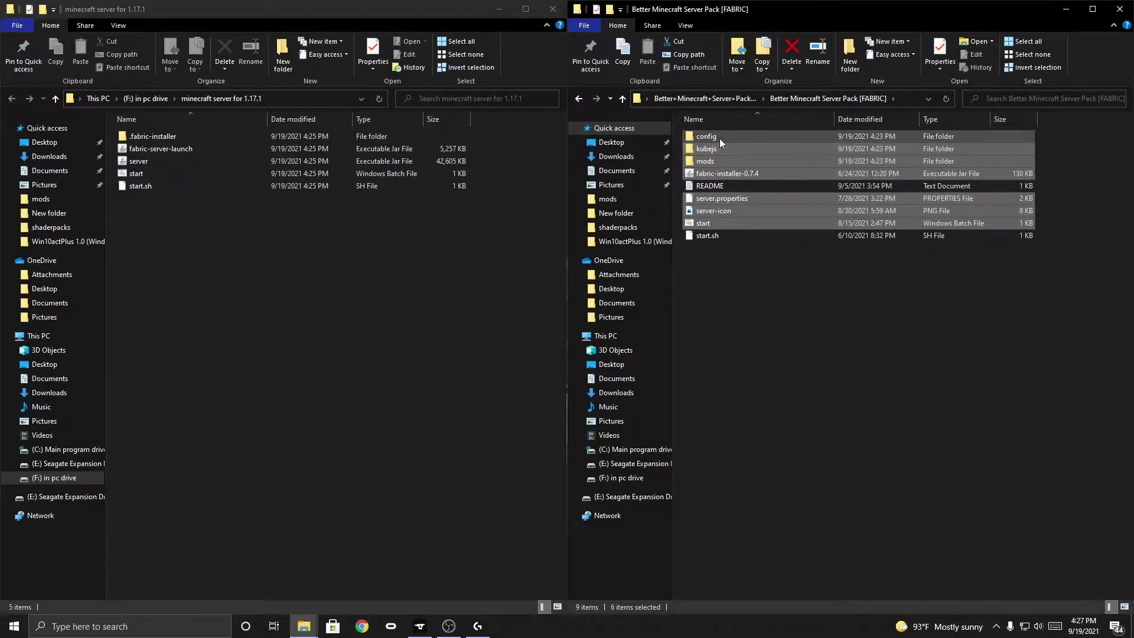
{"action": "left_click", "coordinate": [738, 236], "text": "ctrl"}
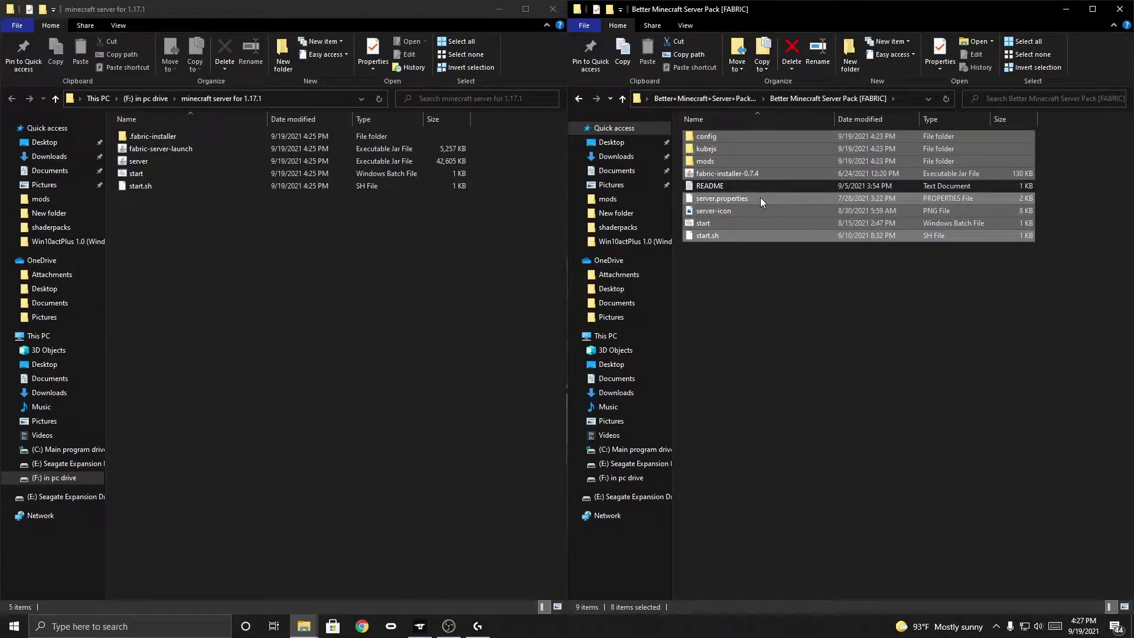
{"action": "left_click_drag", "start_coordinate": [768, 201], "coordinate": [355, 260]}
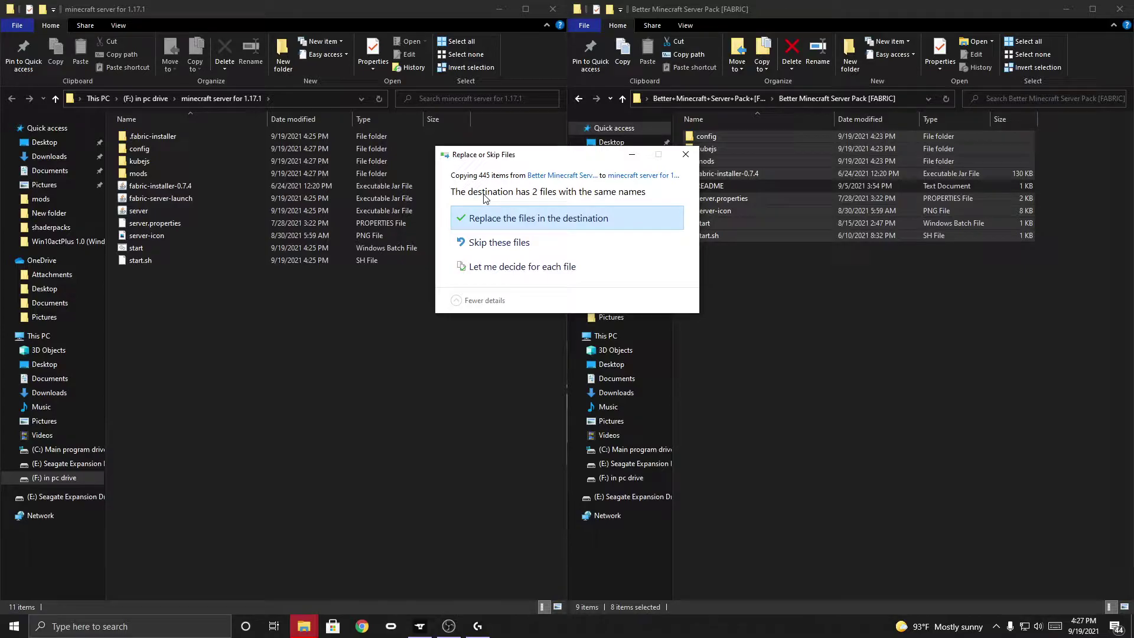
{"action": "left_click", "coordinate": [531, 227]}
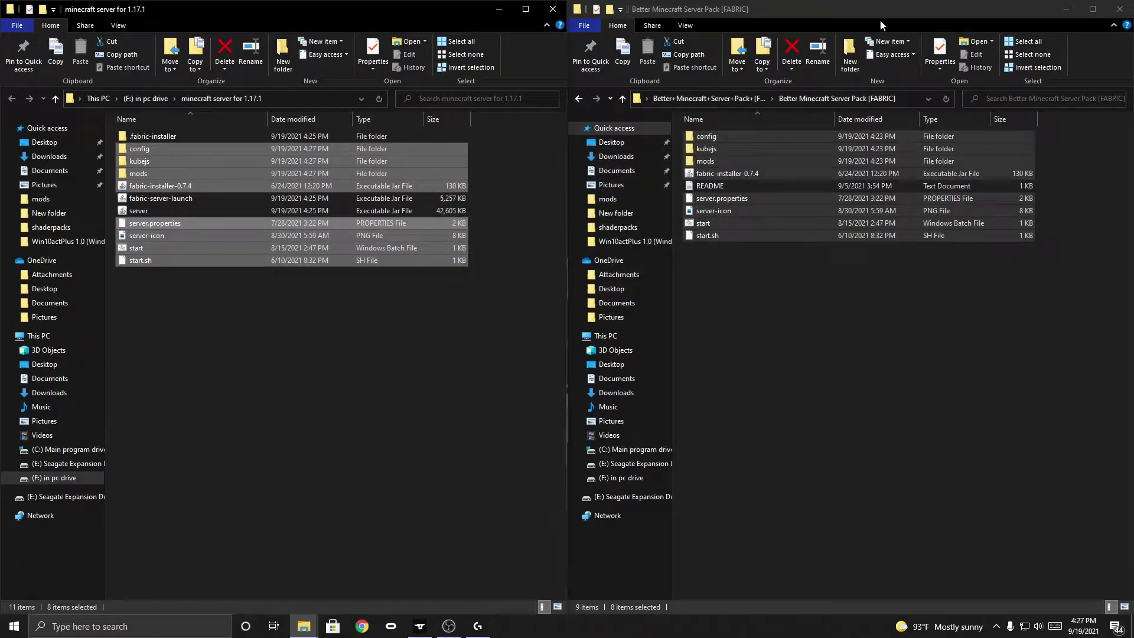
{"action": "left_click", "coordinate": [1111, 11]}
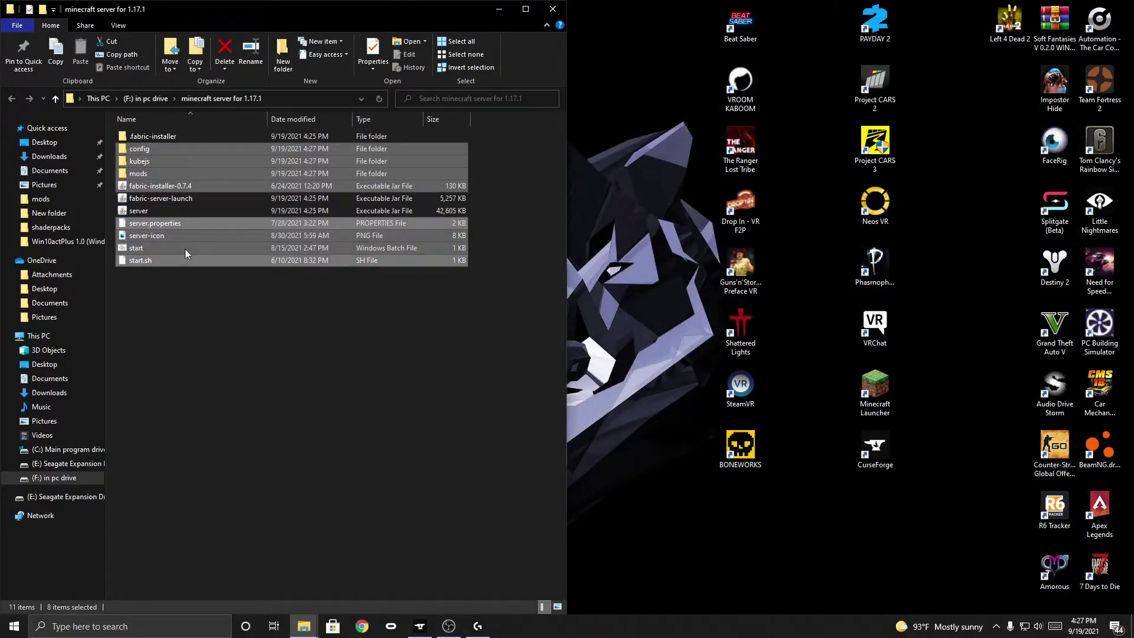
Step: Run fabric-server-launch from the "minecraft server for 1.17.1" folder
{"action": "left_click", "coordinate": [183, 315]}
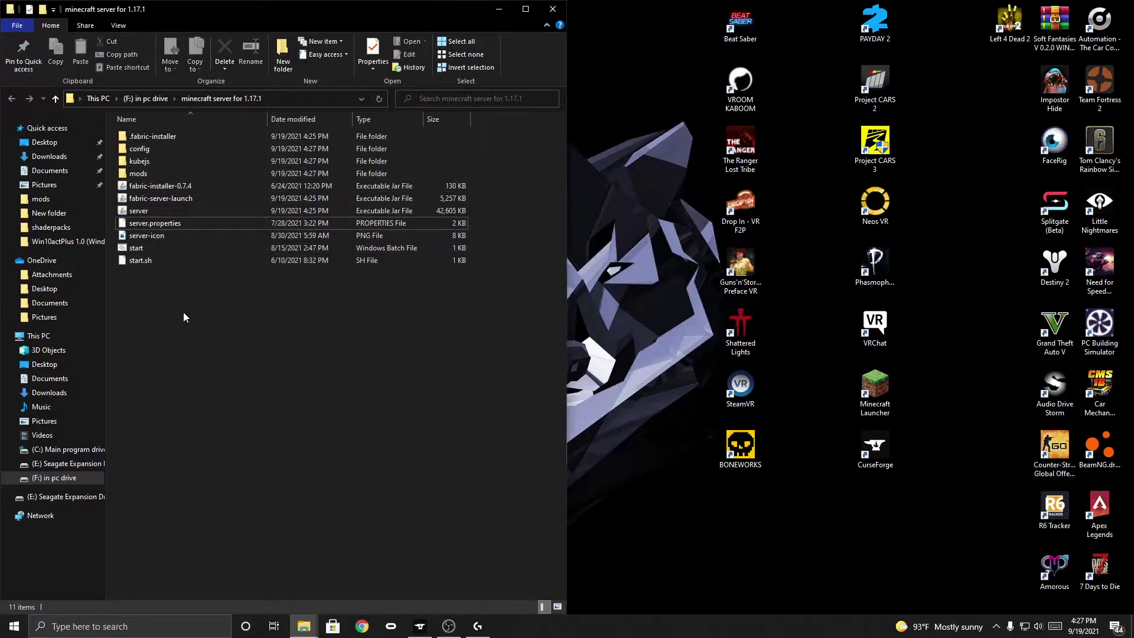
{"action": "left_click", "coordinate": [163, 198]}
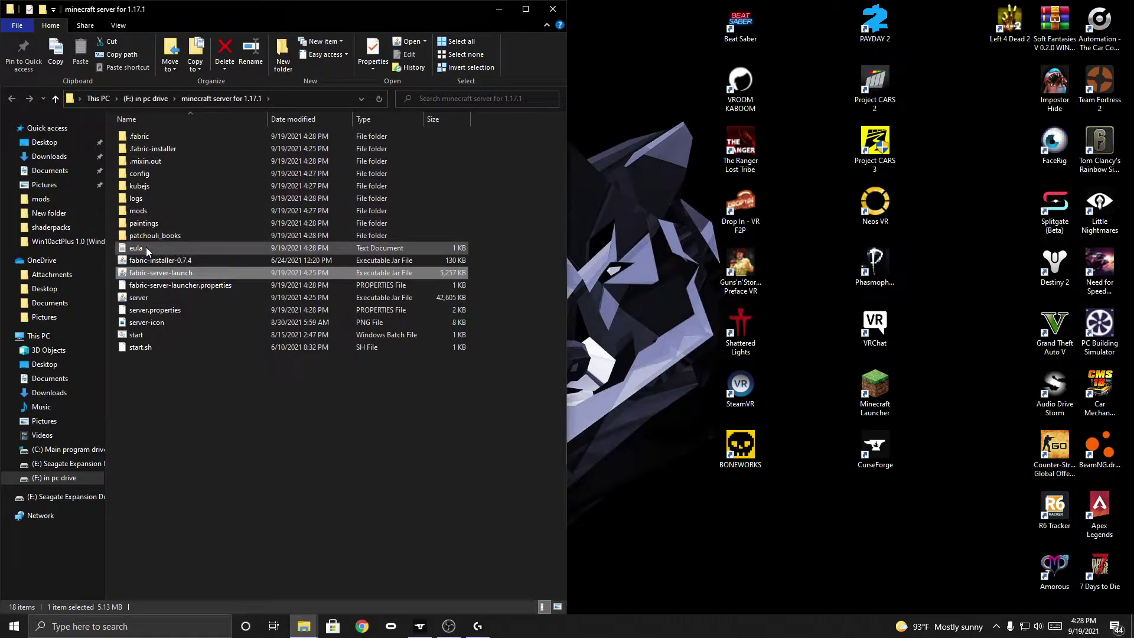
{"action": "left_click", "coordinate": [151, 430]}
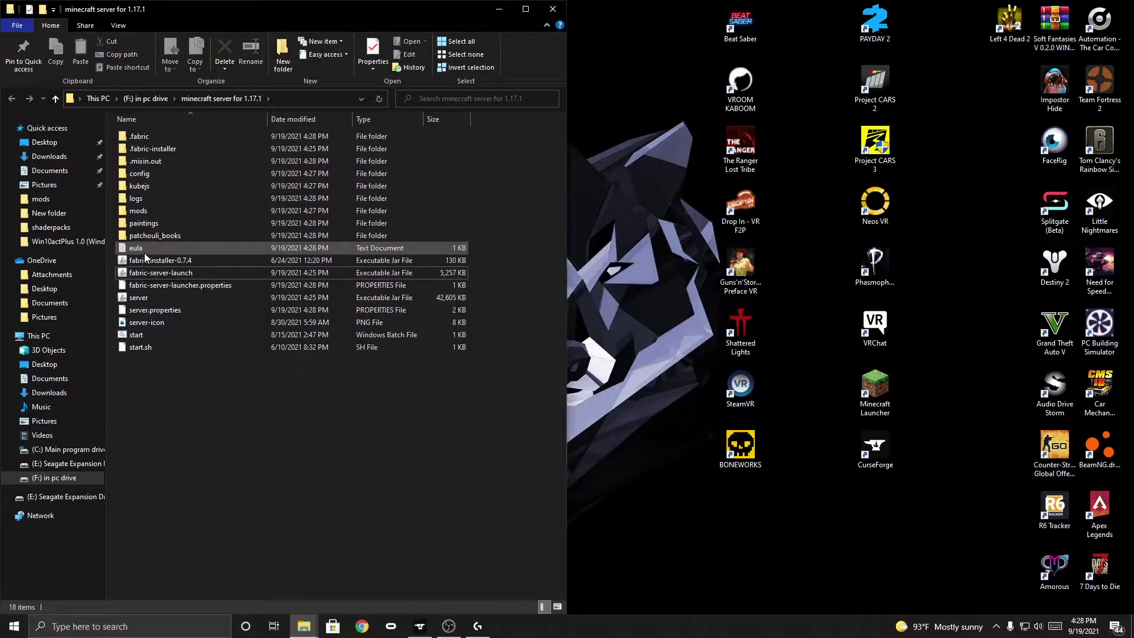
Step: Accept the EULA by setting eula=true in the server folder's eula text file, and save and close it
{"action": "double_click", "coordinate": [144, 248]}
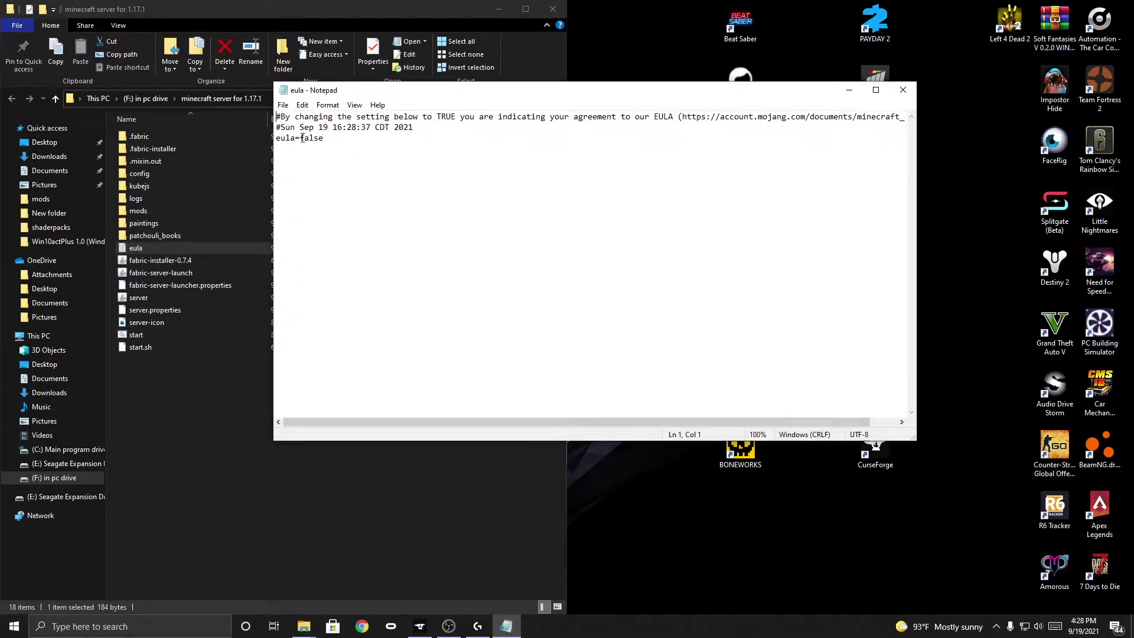
{"action": "left_click_drag", "start_coordinate": [323, 140], "coordinate": [300, 142]}
{"action": "key", "text": "BackSpace"}
{"action": "type", "text": "true"}
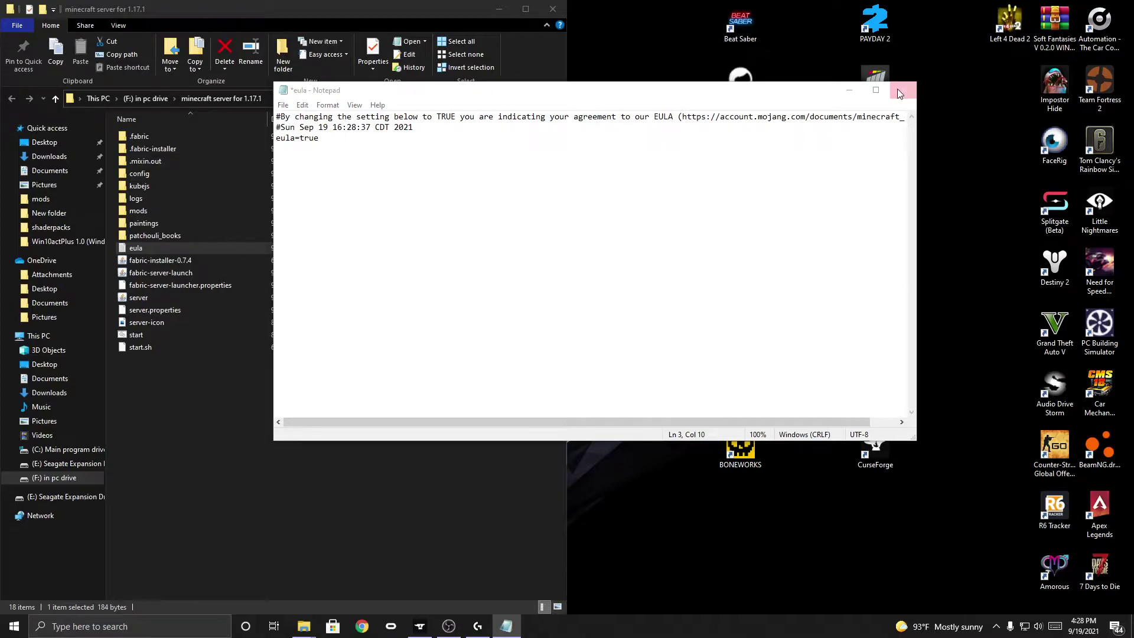
{"action": "left_click", "coordinate": [902, 90]}
{"action": "left_click", "coordinate": [534, 320]}
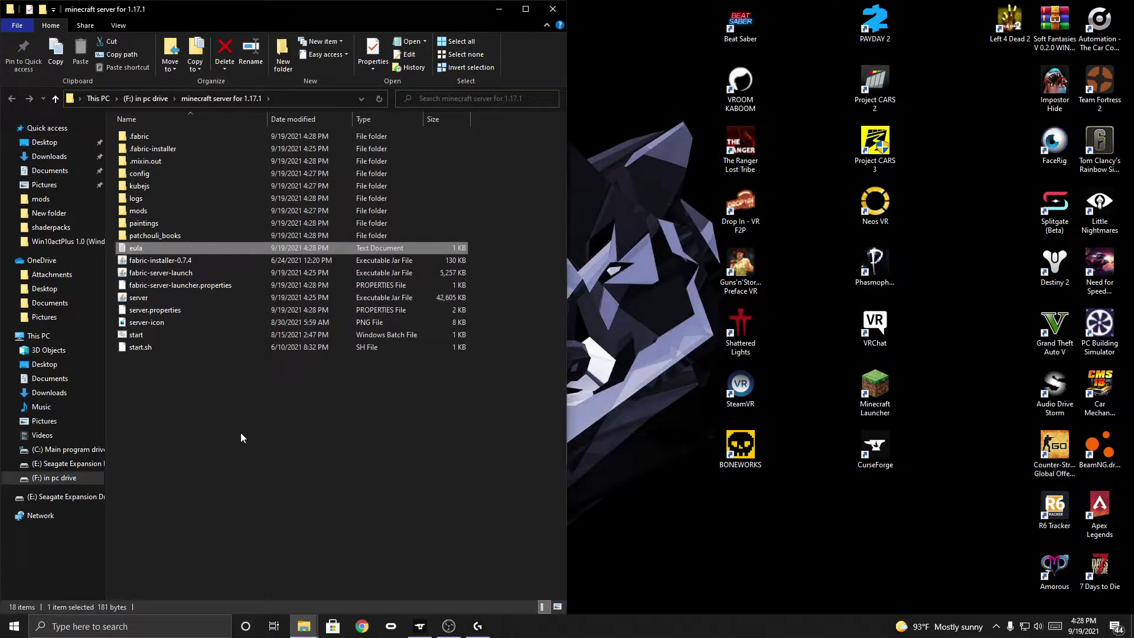
Step: Bring back the modpack's mods window and open the server's own mods folder beside it
{"action": "mouse_move", "coordinate": [301, 630]}
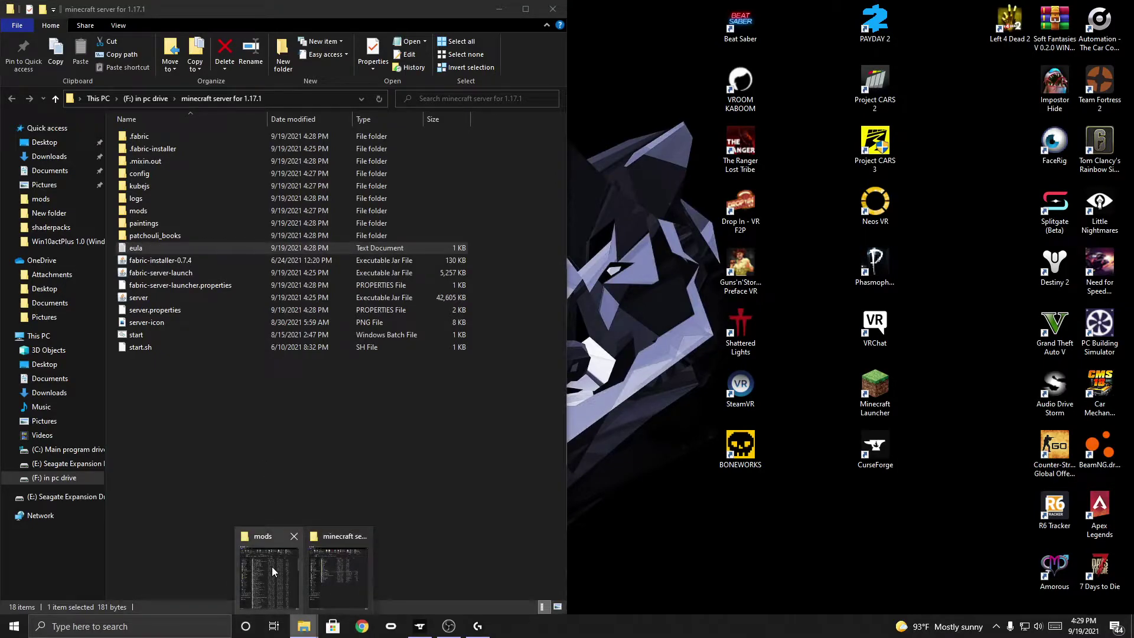
{"action": "left_click", "coordinate": [339, 571]}
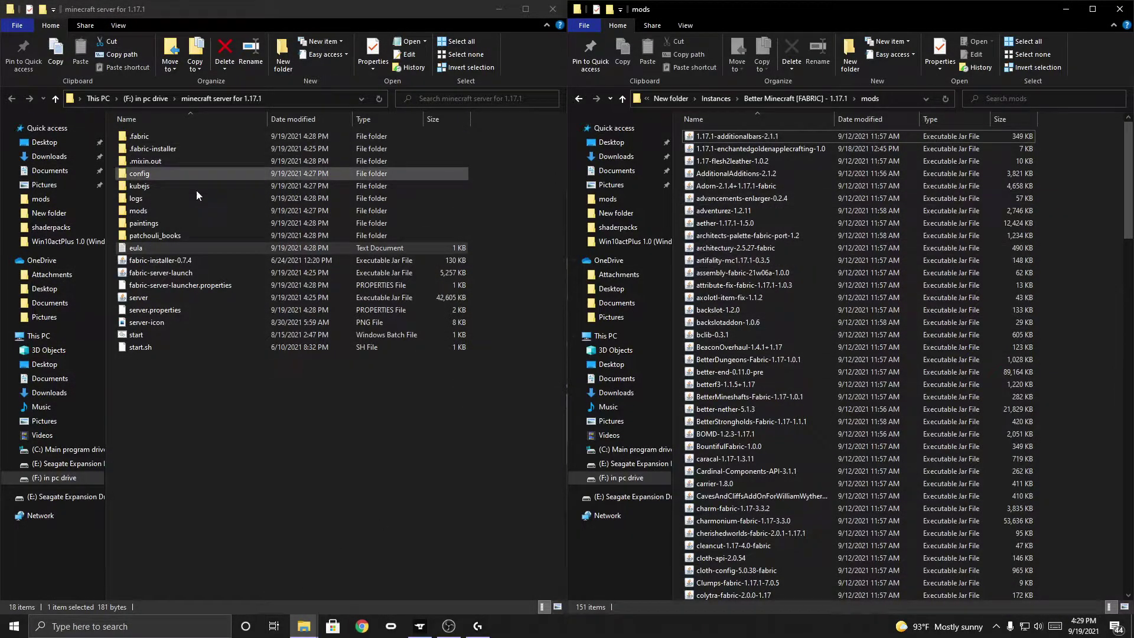
{"action": "double_click", "coordinate": [155, 211]}
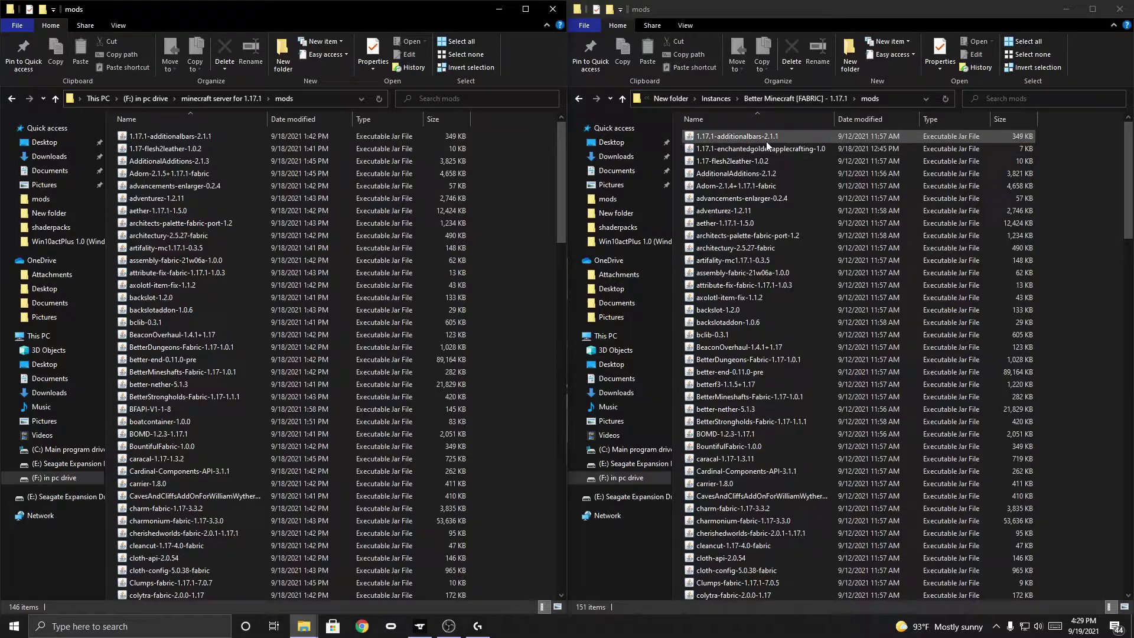
Step: Delete all mod files from the server's mods folder, retrying the deletion for architects-palette-fabric-port-1.2
{"action": "left_click", "coordinate": [271, 235]}
{"action": "key", "text": "ctrl+a"}
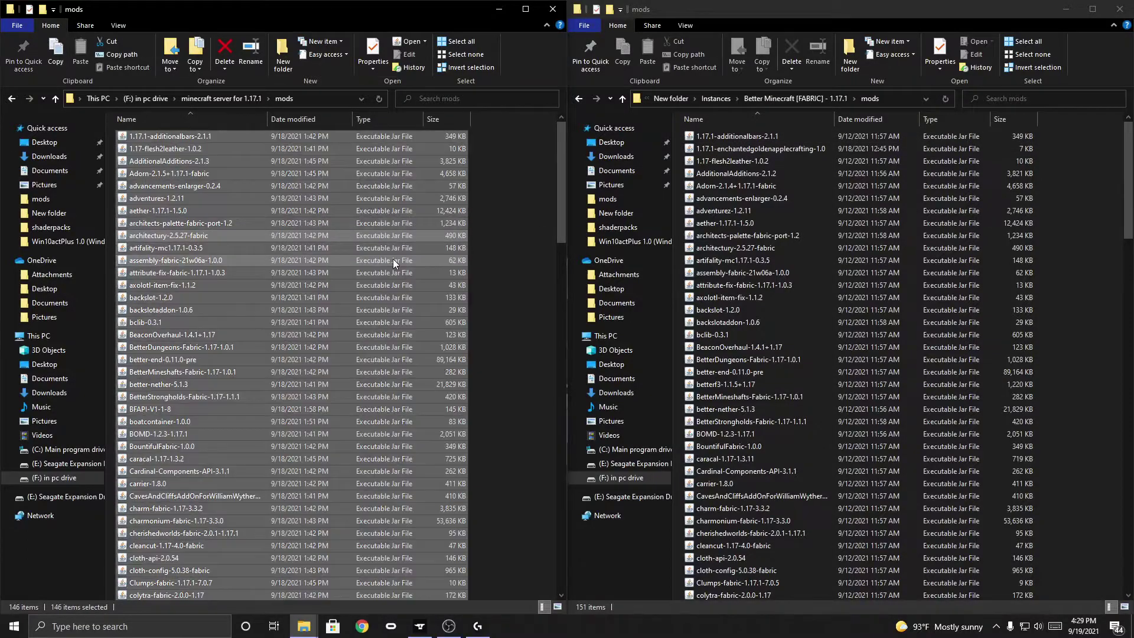
{"action": "right_click", "coordinate": [328, 225]}
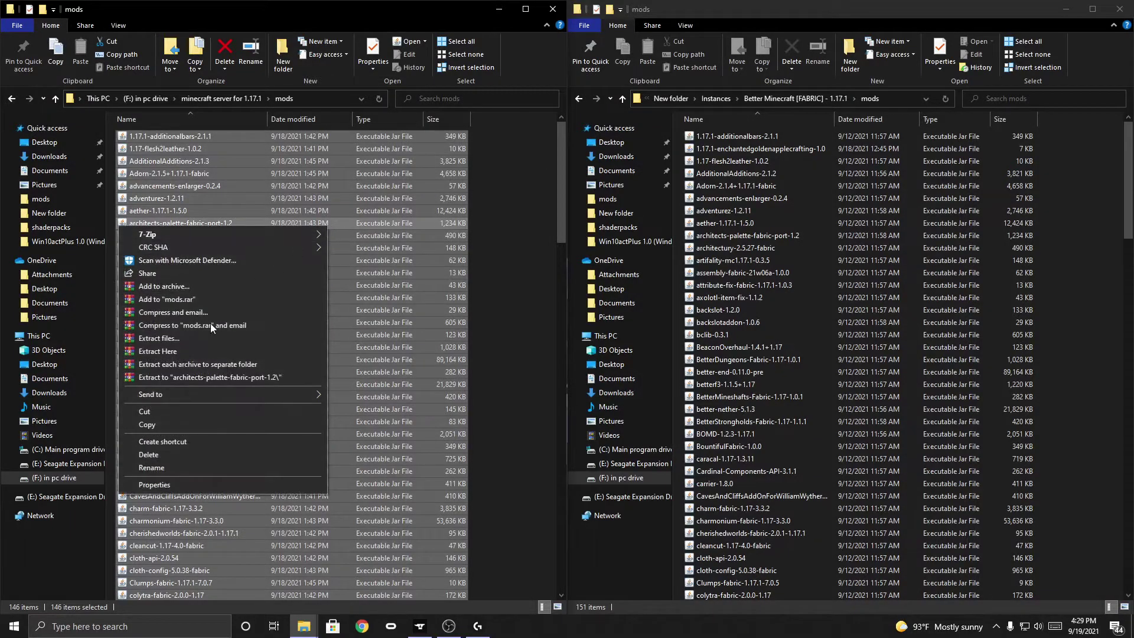
{"action": "left_click", "coordinate": [153, 453]}
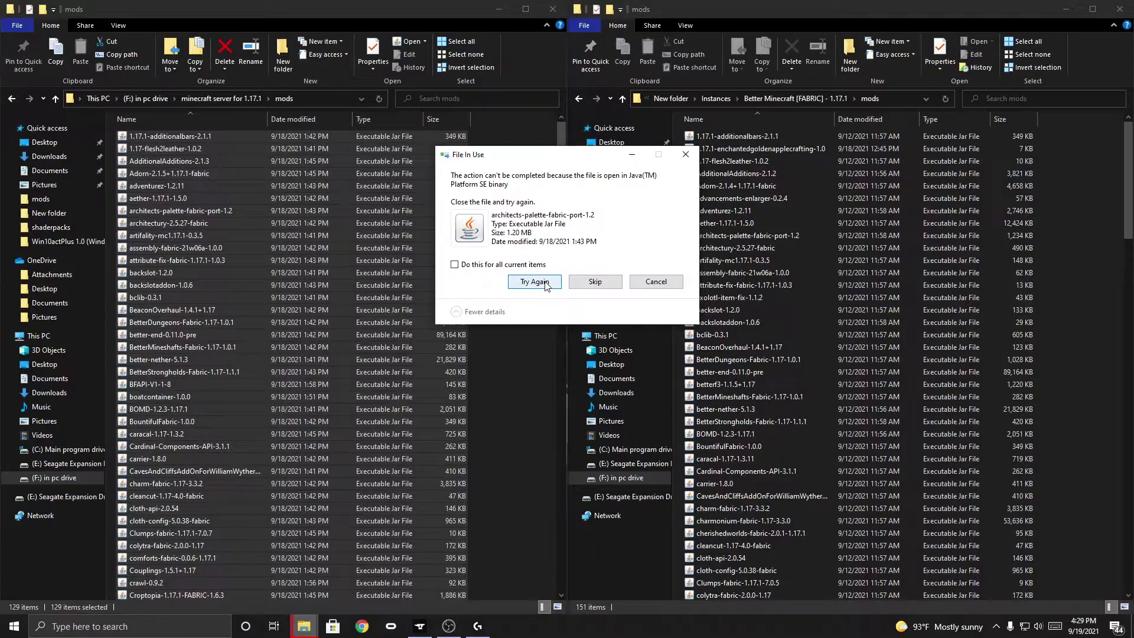
{"action": "left_click", "coordinate": [544, 284]}
Step: End the Java(TM) Platform SE binary process in Task Manager and retry deleting the server's mod files
{"action": "key", "text": "ctrl+shift+Escape"}
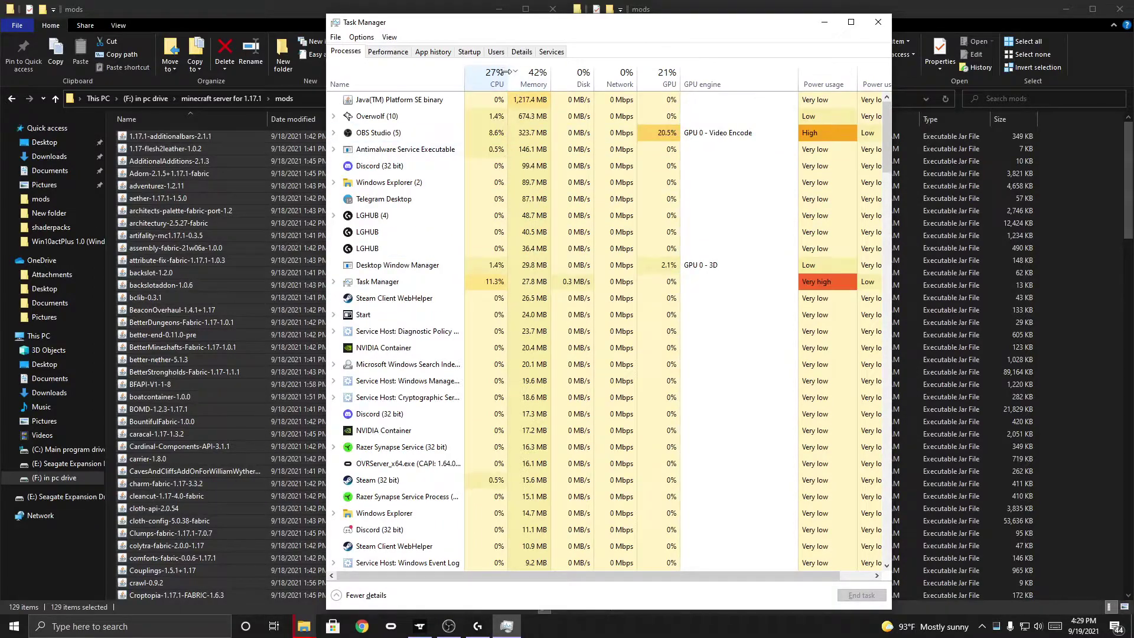
{"action": "right_click", "coordinate": [399, 102]}
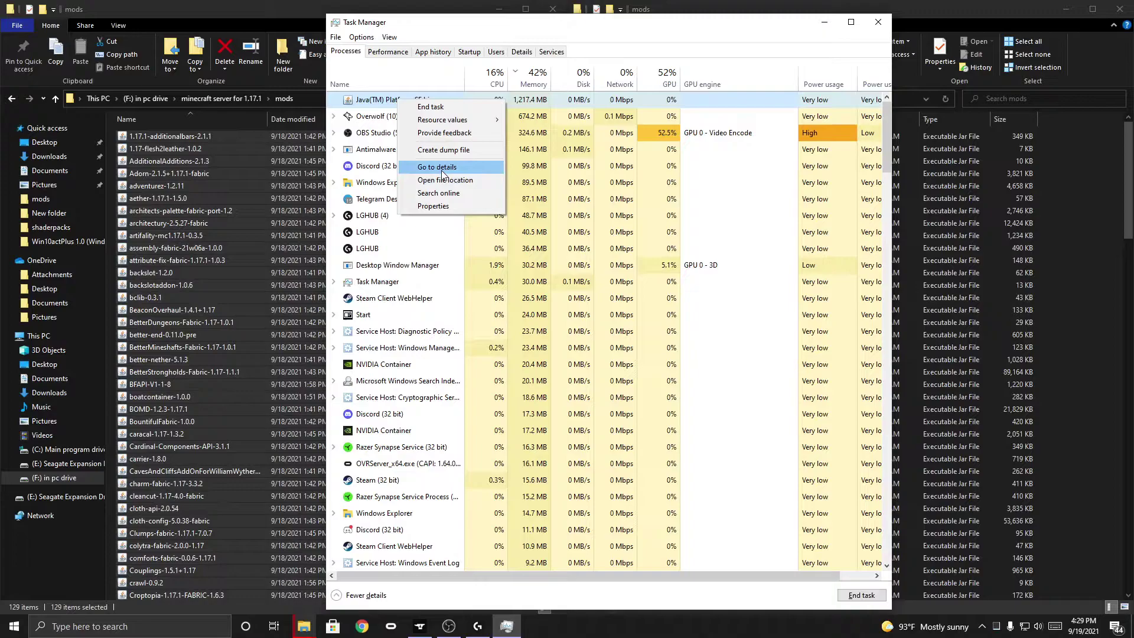
{"action": "left_click", "coordinate": [430, 107]}
{"action": "left_click", "coordinate": [877, 27]}
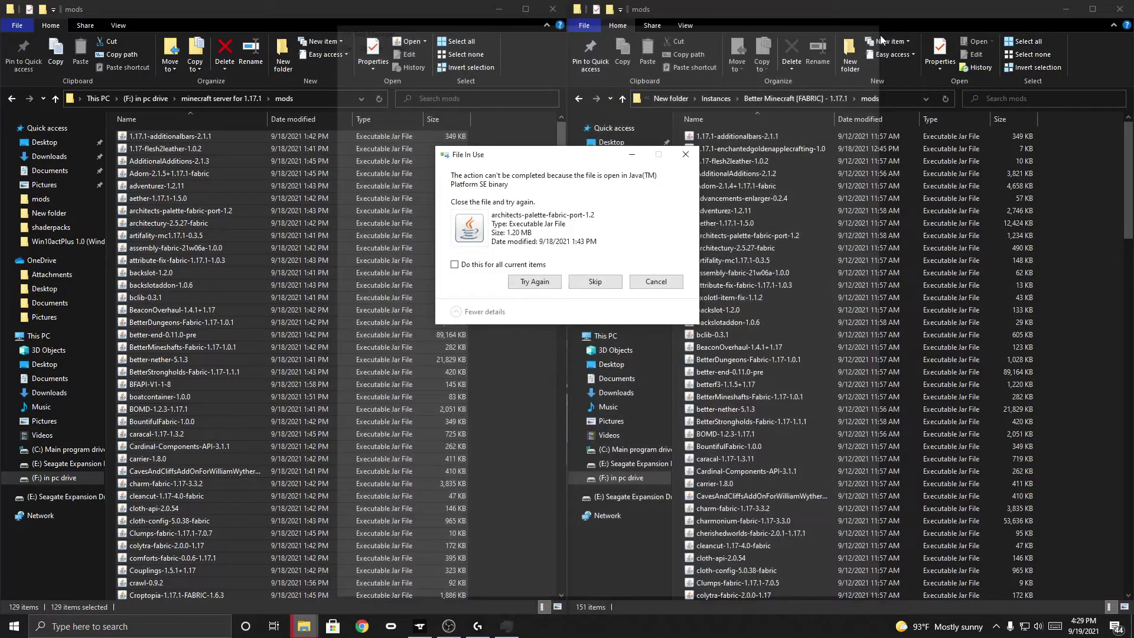
{"action": "left_click", "coordinate": [545, 282]}
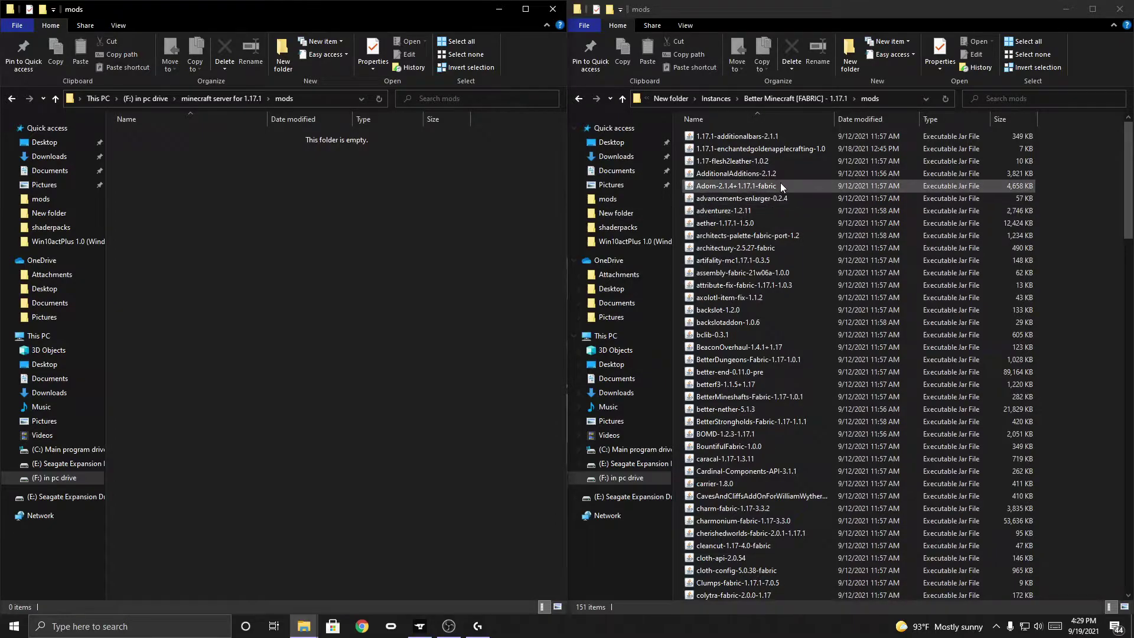
Step: Copy all mod files from the Better Minecraft [FABRIC] - 1.17.1 mods folder into the server's empty mods folder
{"action": "left_click", "coordinate": [781, 184]}
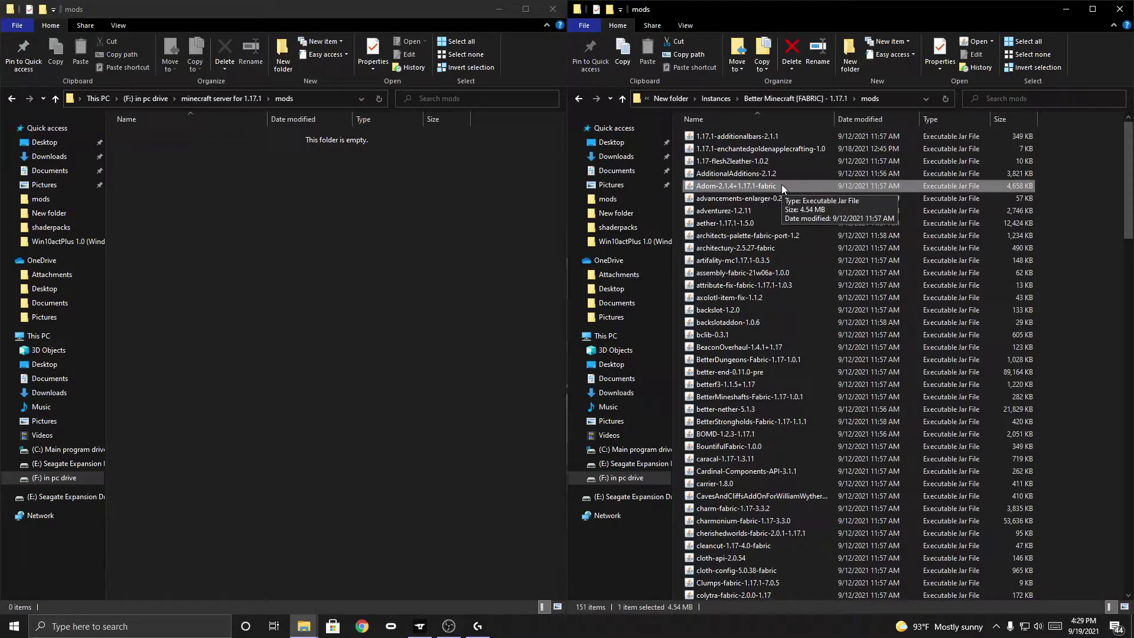
{"action": "key", "text": "ctrl+a"}
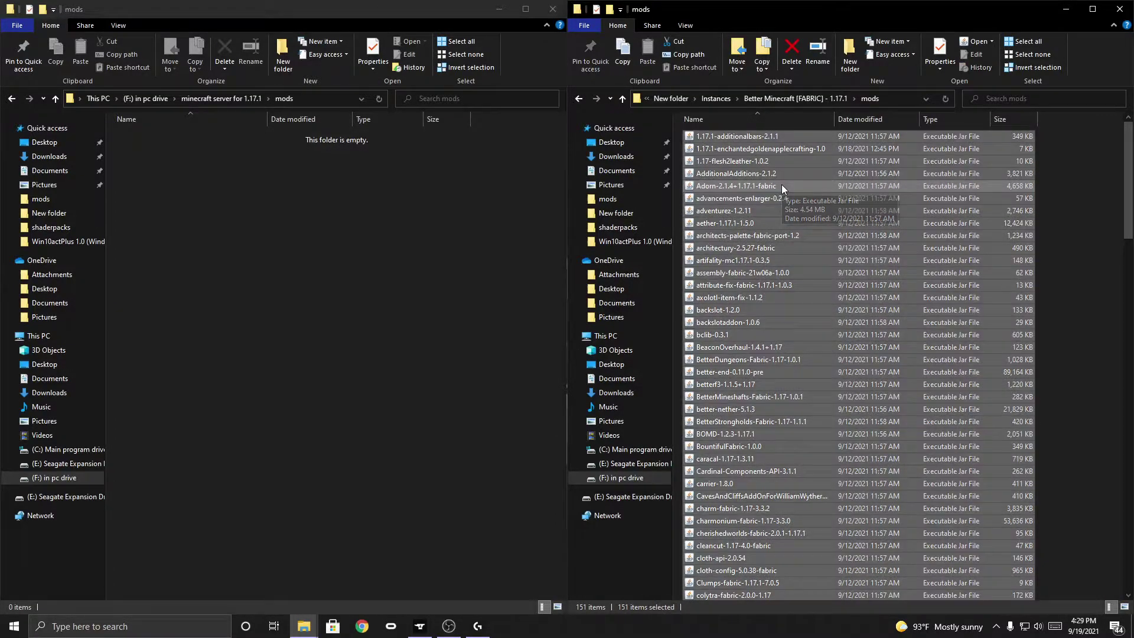
{"action": "left_click_drag", "start_coordinate": [772, 169], "coordinate": [839, 226]}
{"action": "right_click", "coordinate": [838, 226]}
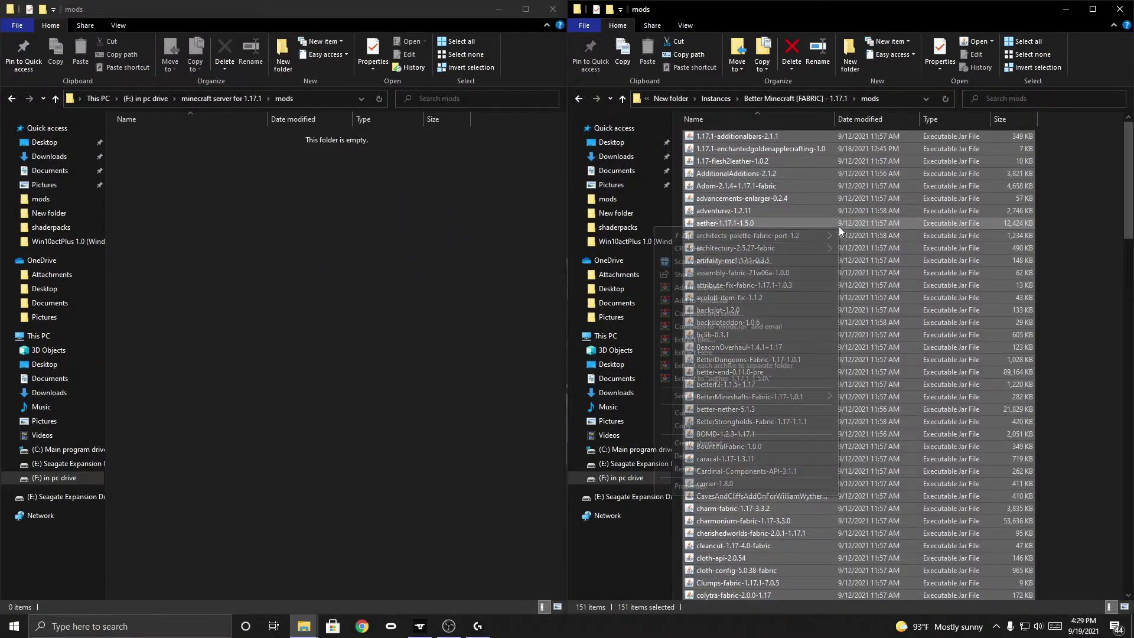
{"action": "left_click", "coordinate": [689, 425]}
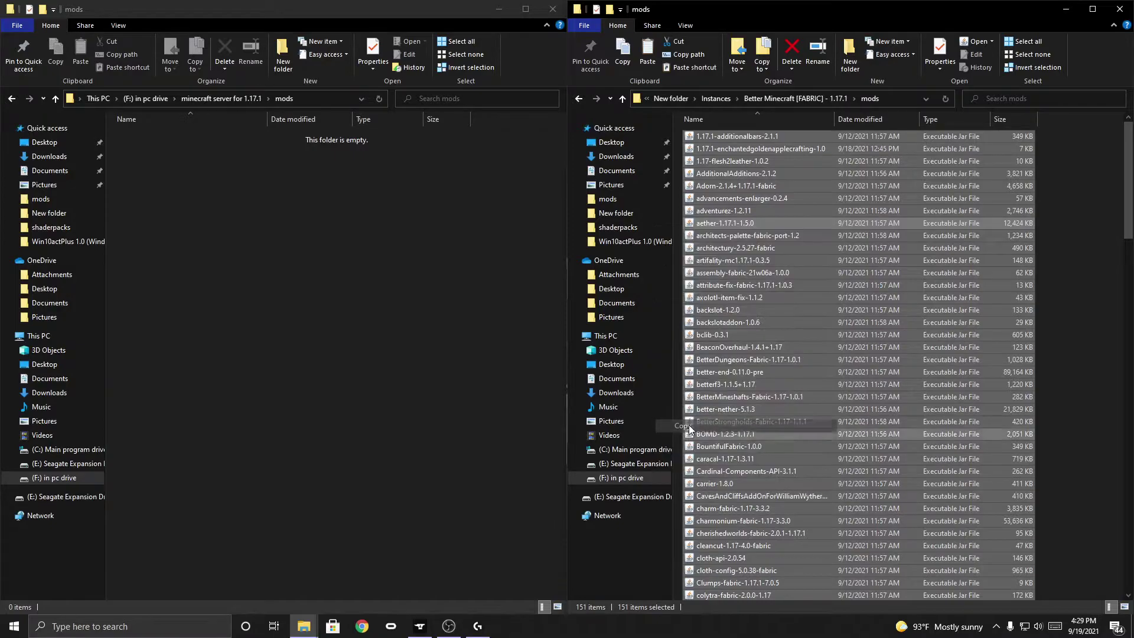
{"action": "right_click", "coordinate": [311, 240]}
{"action": "left_click", "coordinate": [201, 323]}
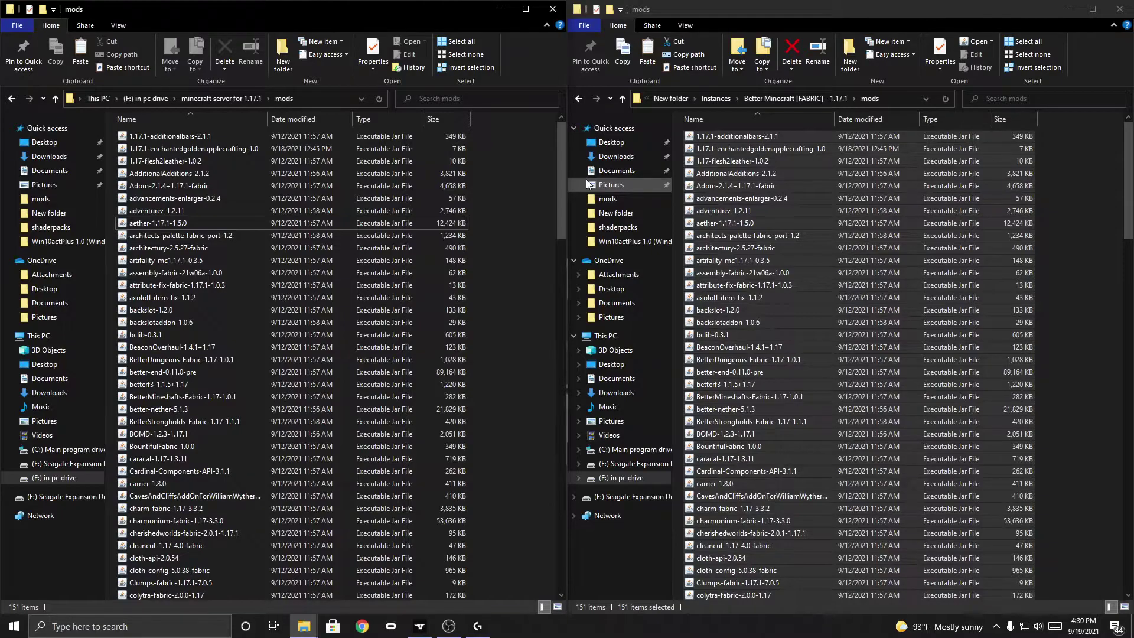
Step: Close the modpack's mods window and return to the "minecraft server for 1.17.1" folder
{"action": "left_click", "coordinate": [1122, 9]}
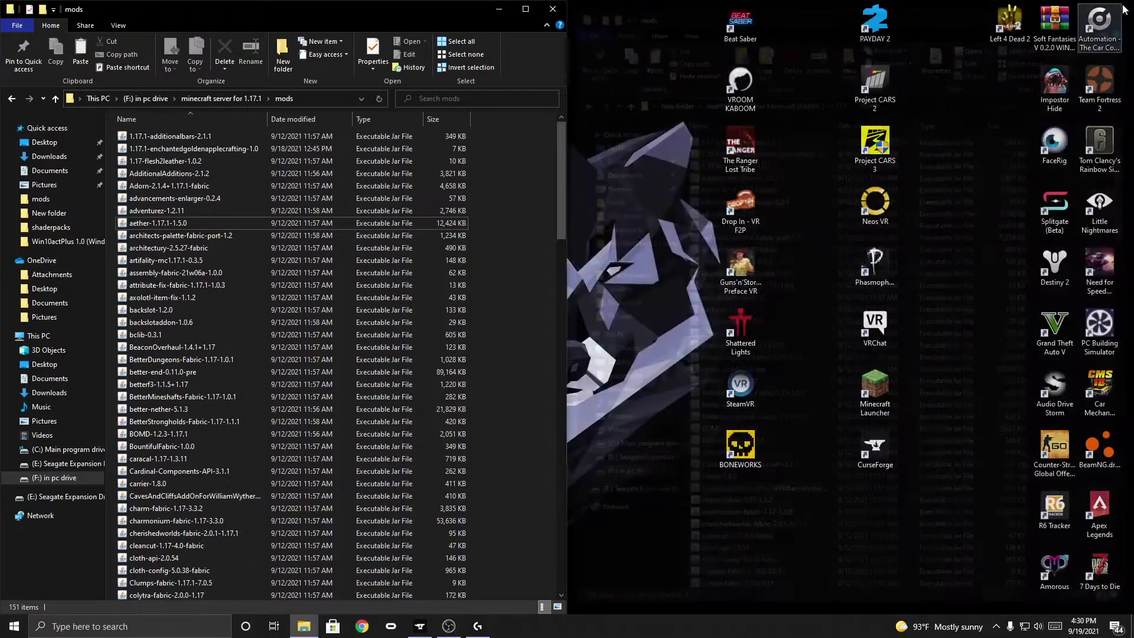
{"action": "left_click", "coordinate": [12, 98]}
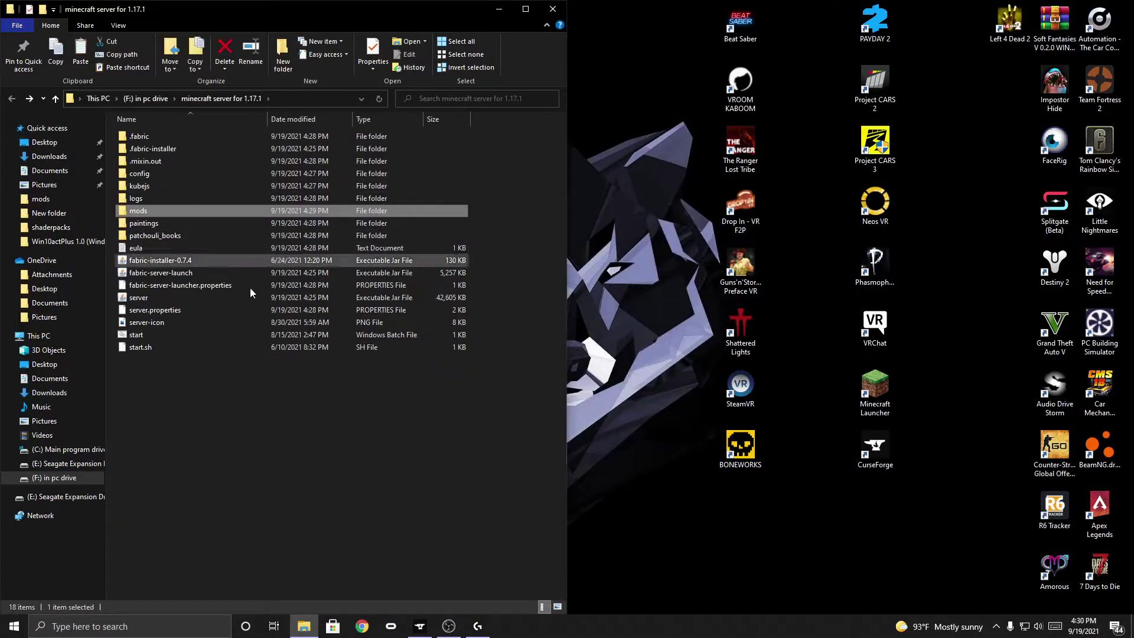
{"action": "left_click", "coordinate": [192, 402]}
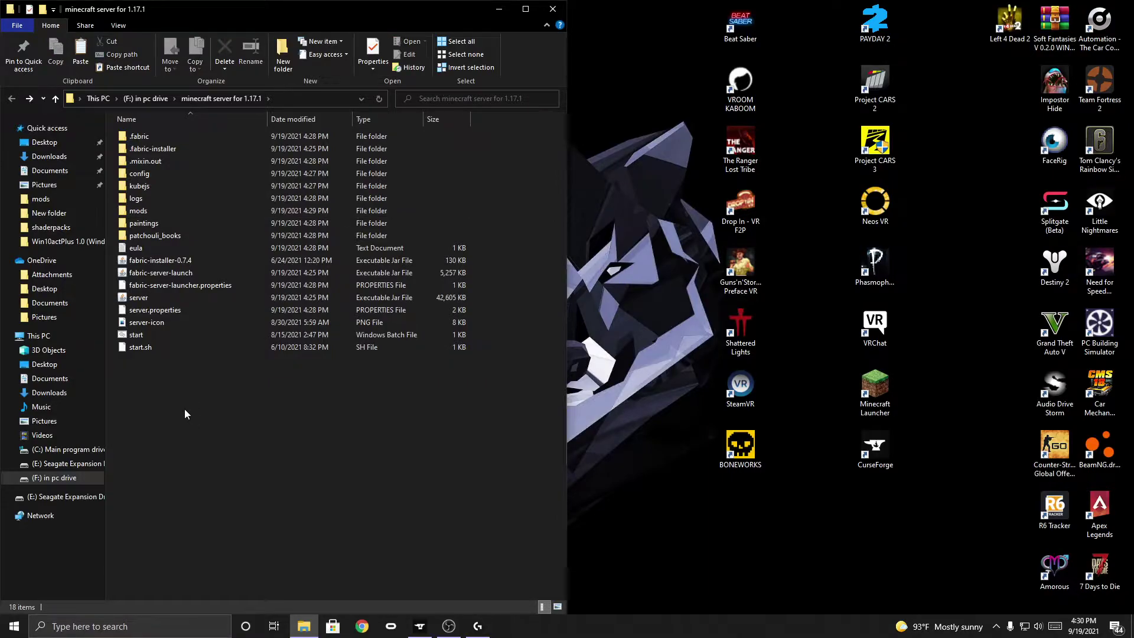
{"action": "left_click", "coordinate": [141, 334]}
{"action": "left_click", "coordinate": [151, 298], "text": "ctrl"}
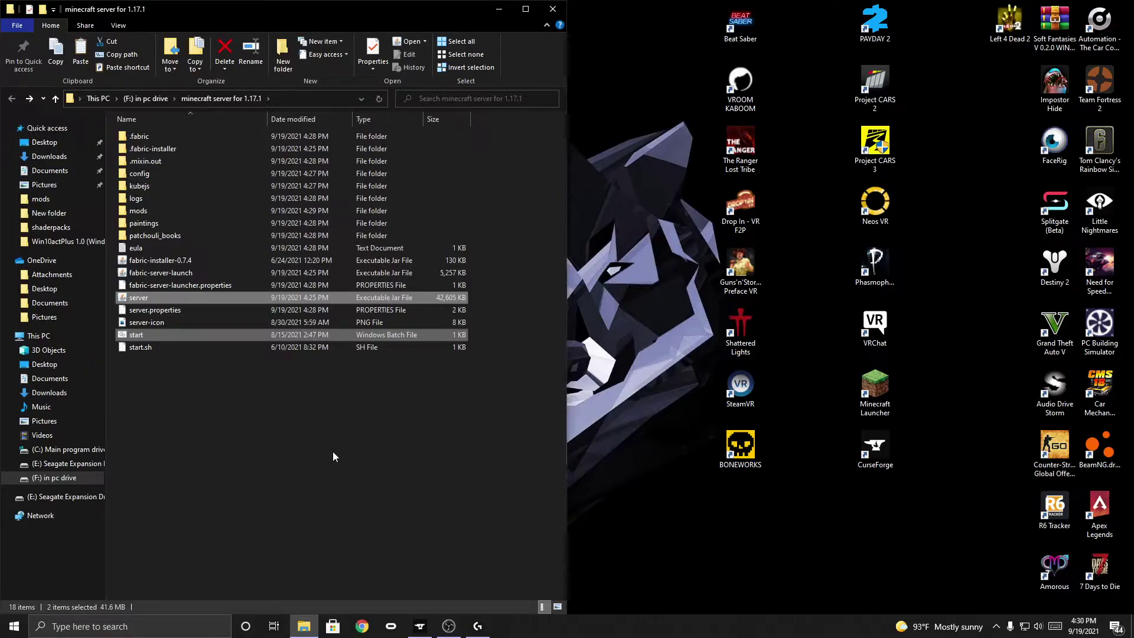
{"action": "left_click", "coordinate": [335, 423]}
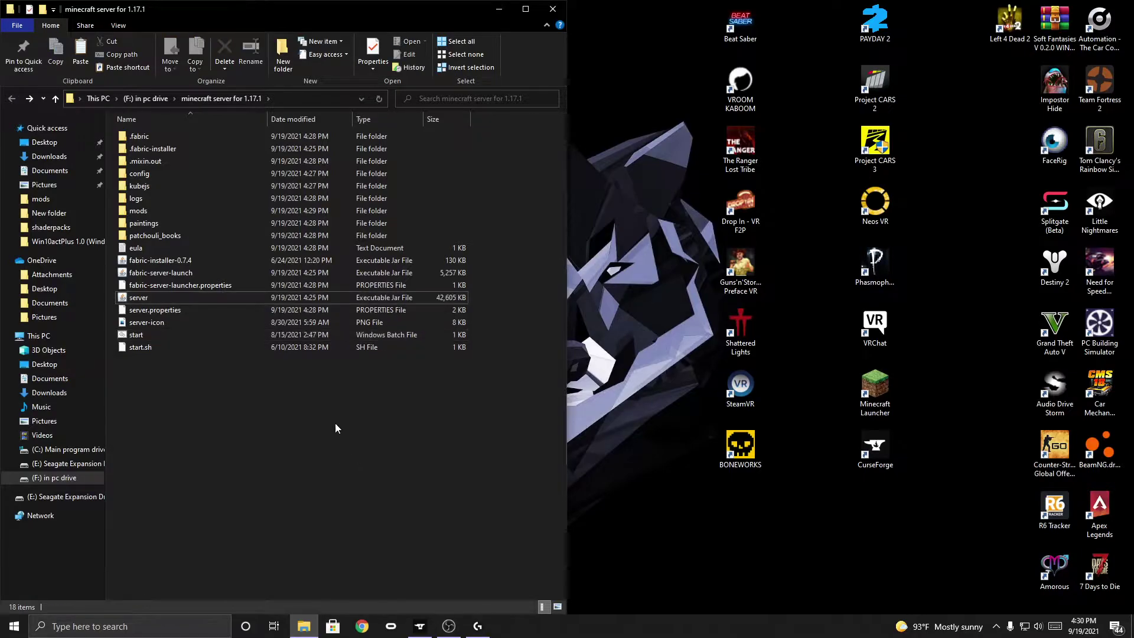
Step: Start the server with the start batch file and arrange its console and the Minecraft server window side by side
{"action": "double_click", "coordinate": [124, 334]}
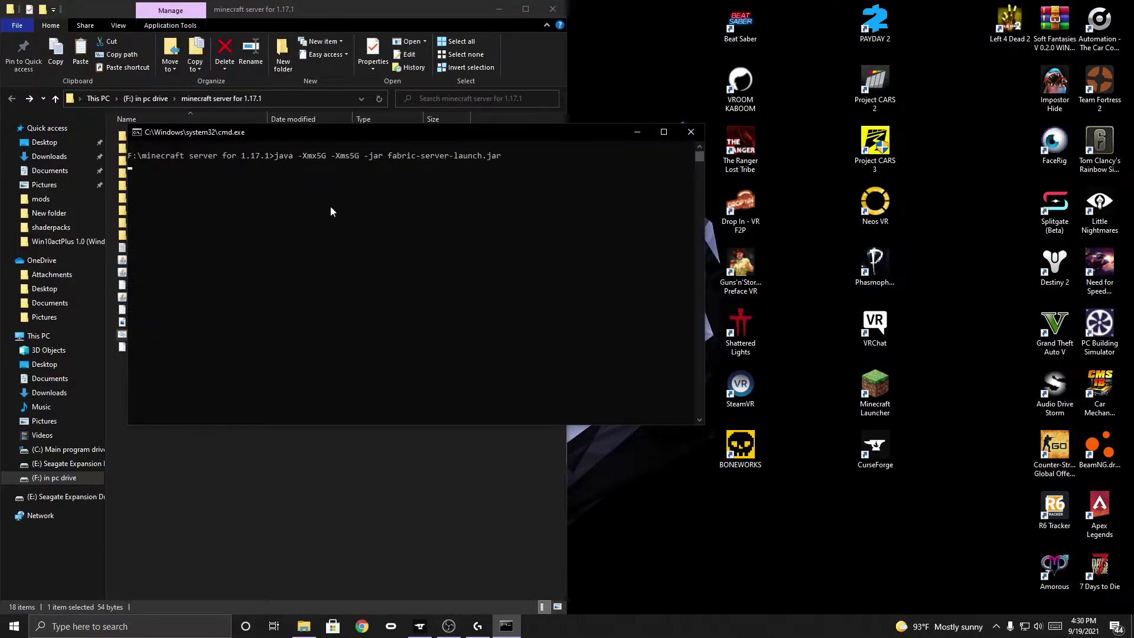
{"action": "key", "text": "super+Left"}
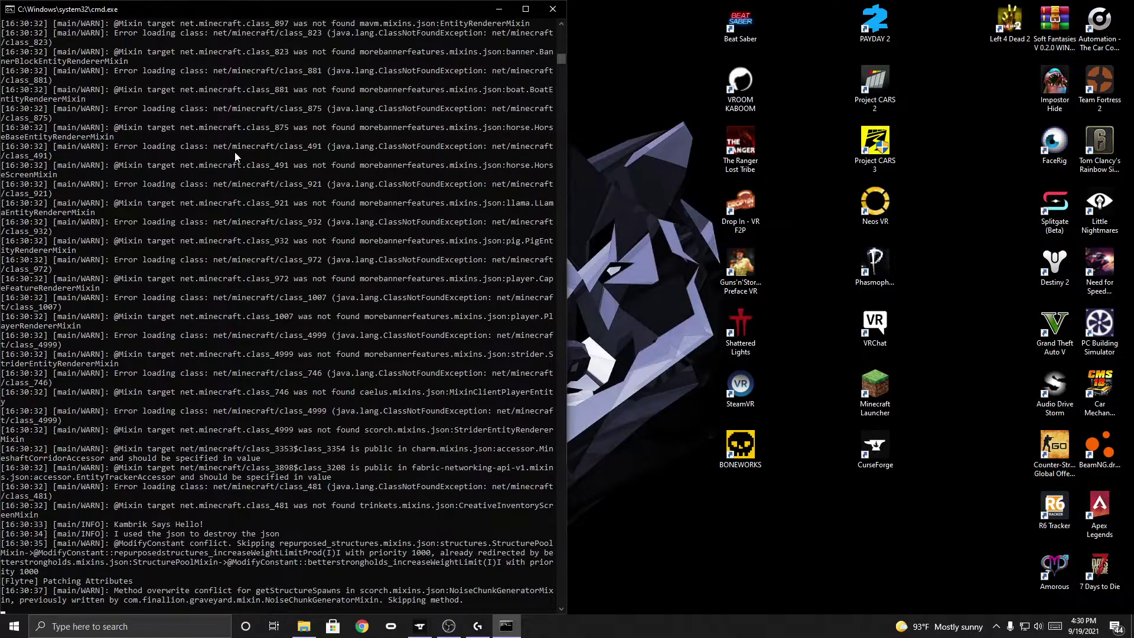
{"action": "left_click", "coordinate": [381, 571]}
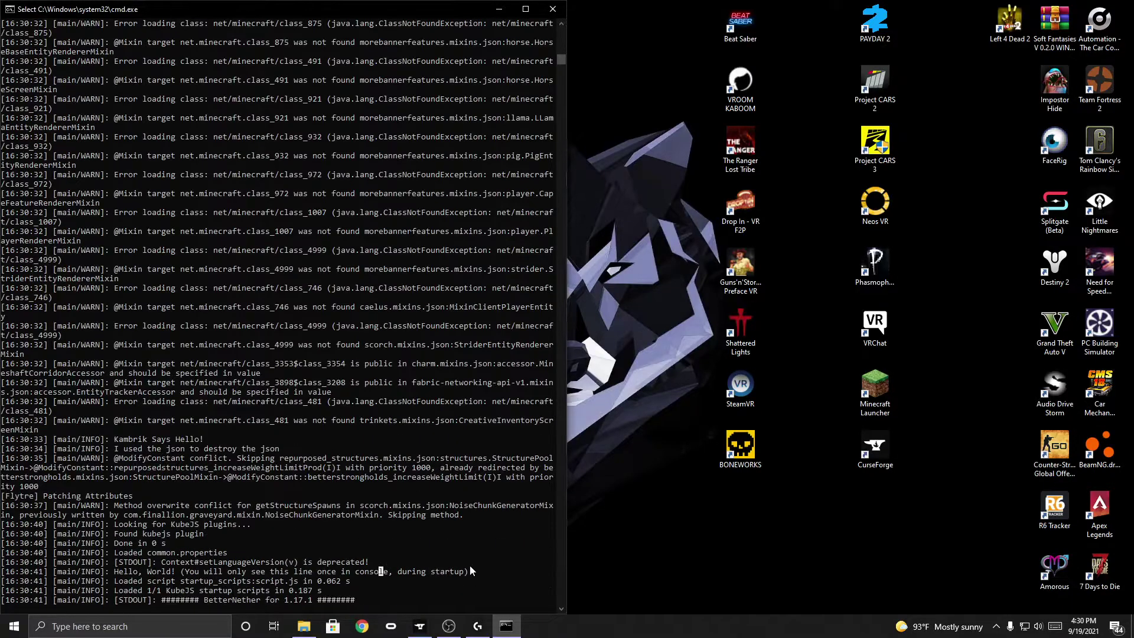
{"action": "left_click", "coordinate": [258, 609]}
{"action": "scroll", "coordinate": [95, 555], "scroll_direction": "down", "scroll_amount": 1}
{"action": "left_click", "coordinate": [17, 582]}
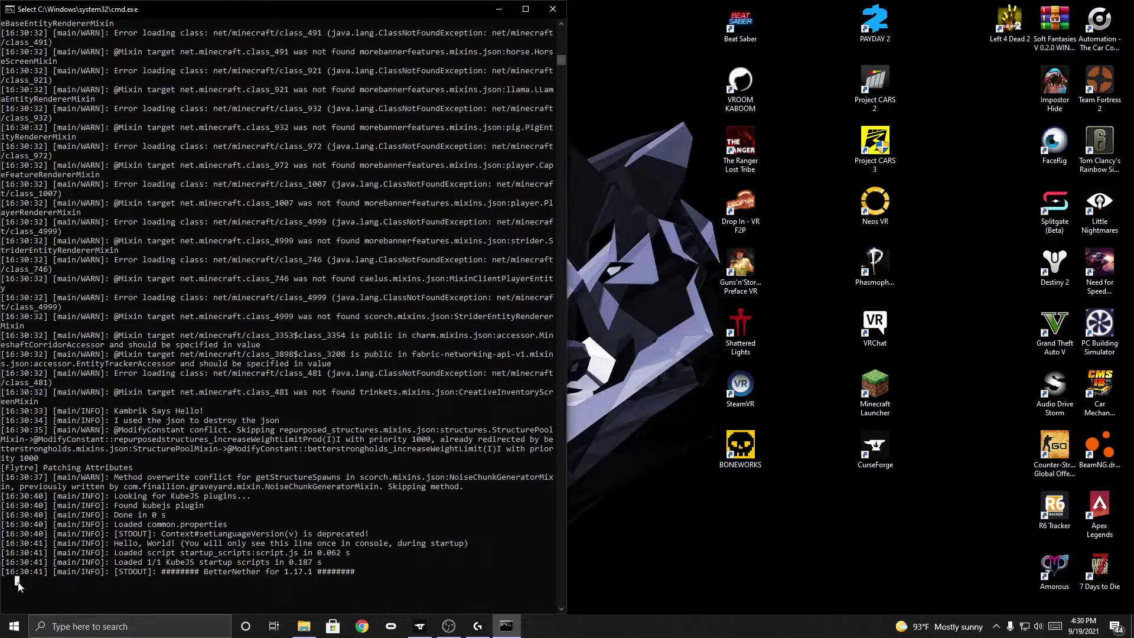
{"action": "right_click", "coordinate": [19, 583]}
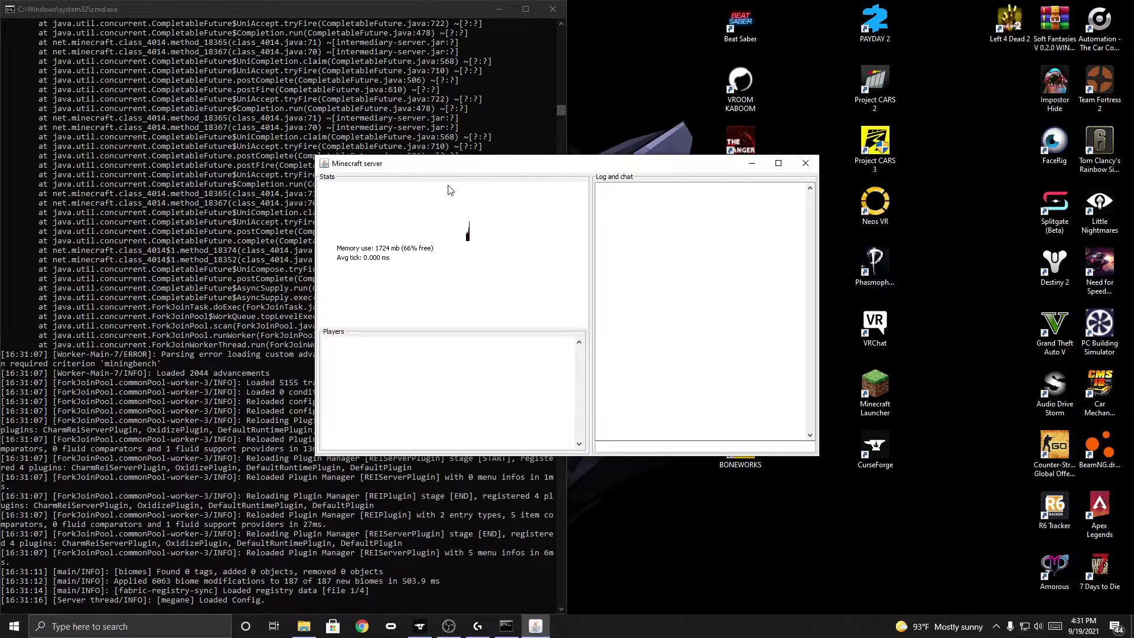
{"action": "left_click_drag", "start_coordinate": [422, 168], "coordinate": [1132, 131]}
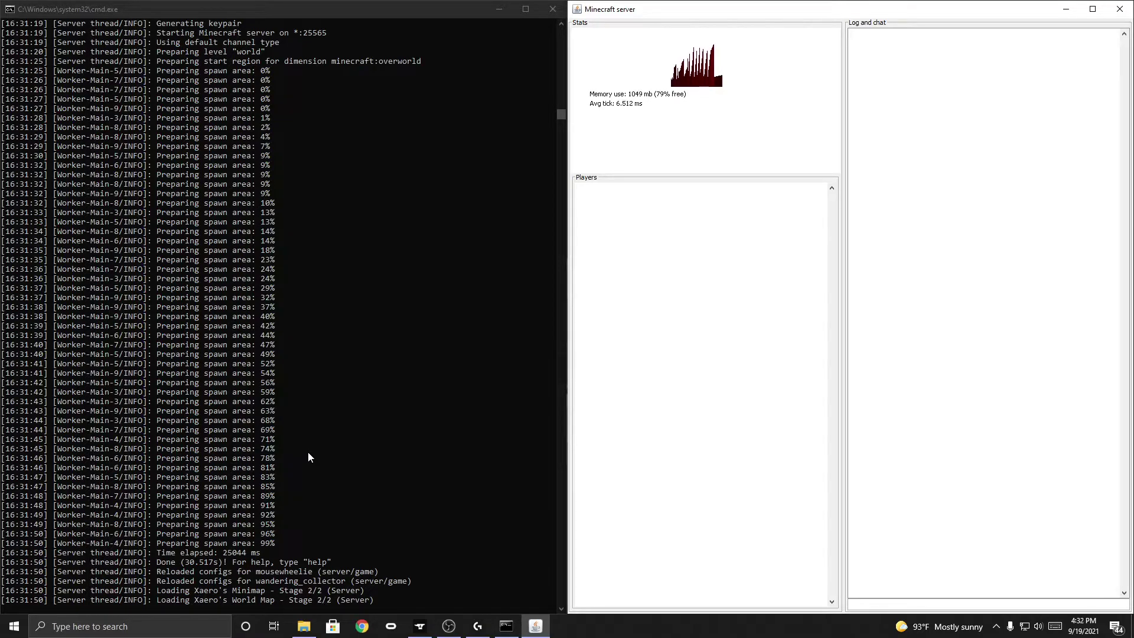
Step: Clear the desktop by minimizing the console and Minecraft server windows and closing the server folder window
{"action": "left_click_drag", "start_coordinate": [383, 22], "coordinate": [467, 24]}
{"action": "left_click", "coordinate": [472, 17]}
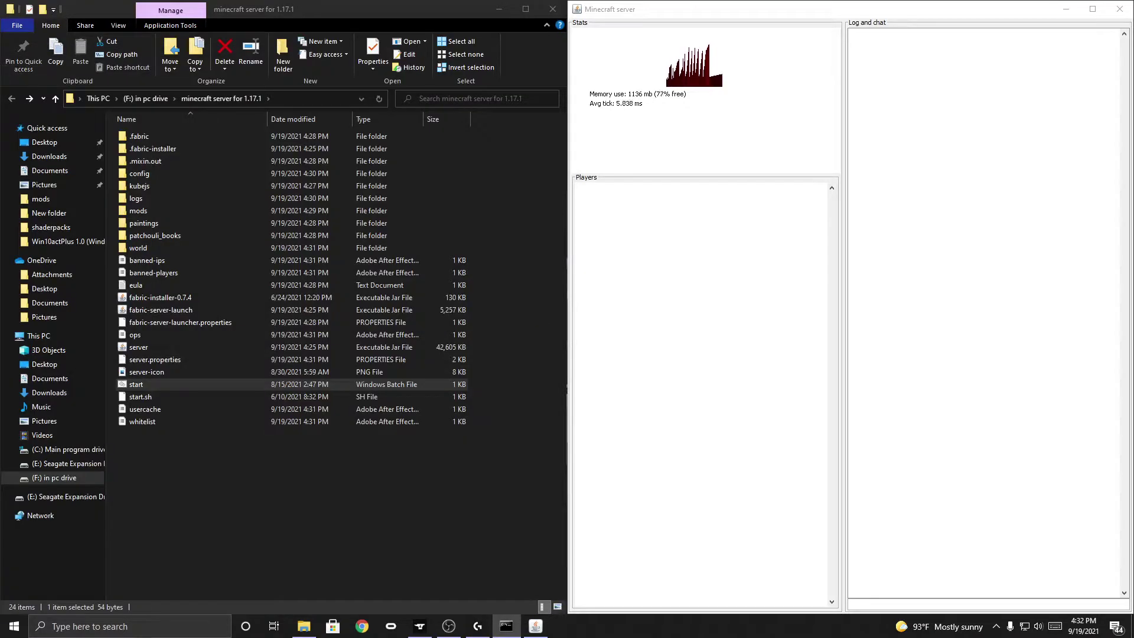
{"action": "left_click", "coordinate": [549, 12]}
{"action": "left_click_drag", "start_coordinate": [693, 13], "coordinate": [2, 95]}
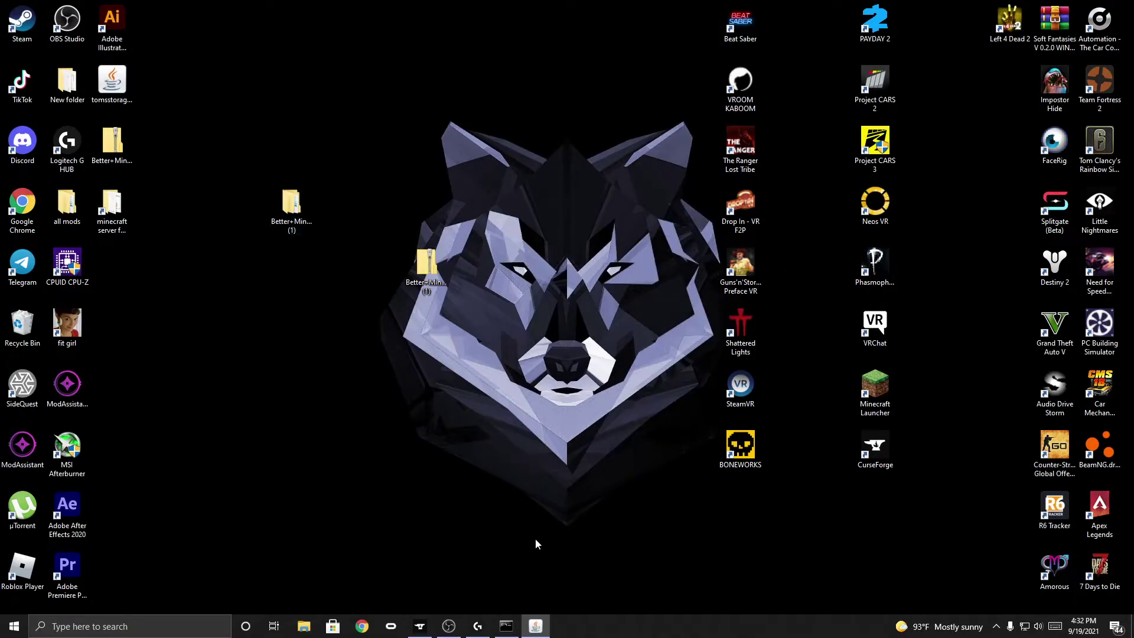
Step: Launch Better Minecraft [FABRIC] - 1.17.1 from CurseForge and open the game's multiplayer server list
{"action": "double_click", "coordinate": [885, 448]}
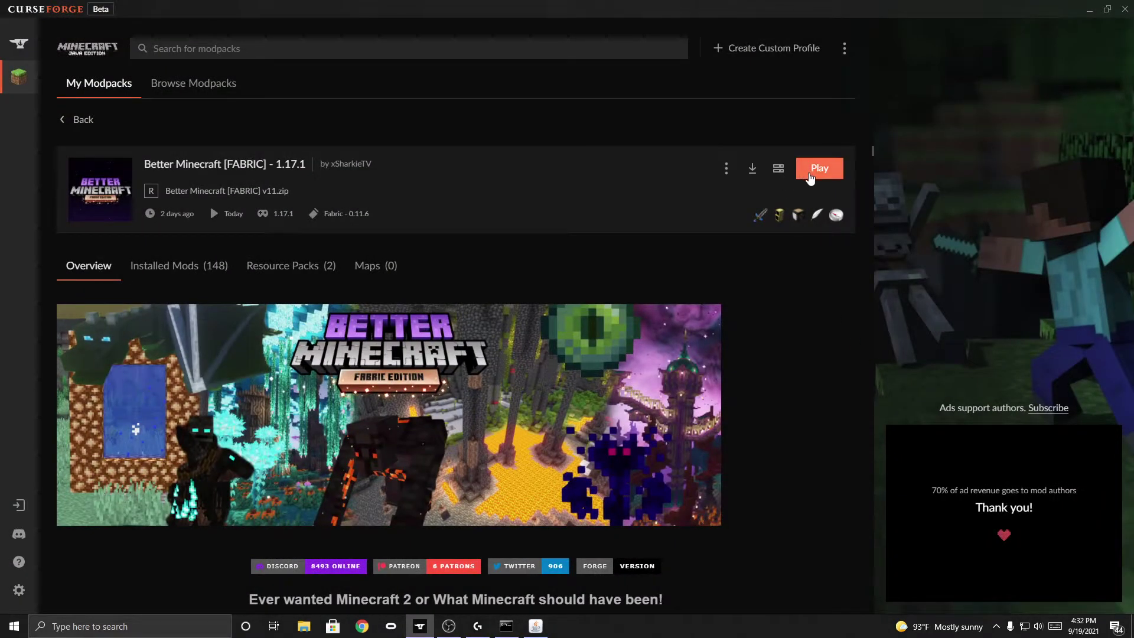
{"action": "left_click", "coordinate": [810, 179]}
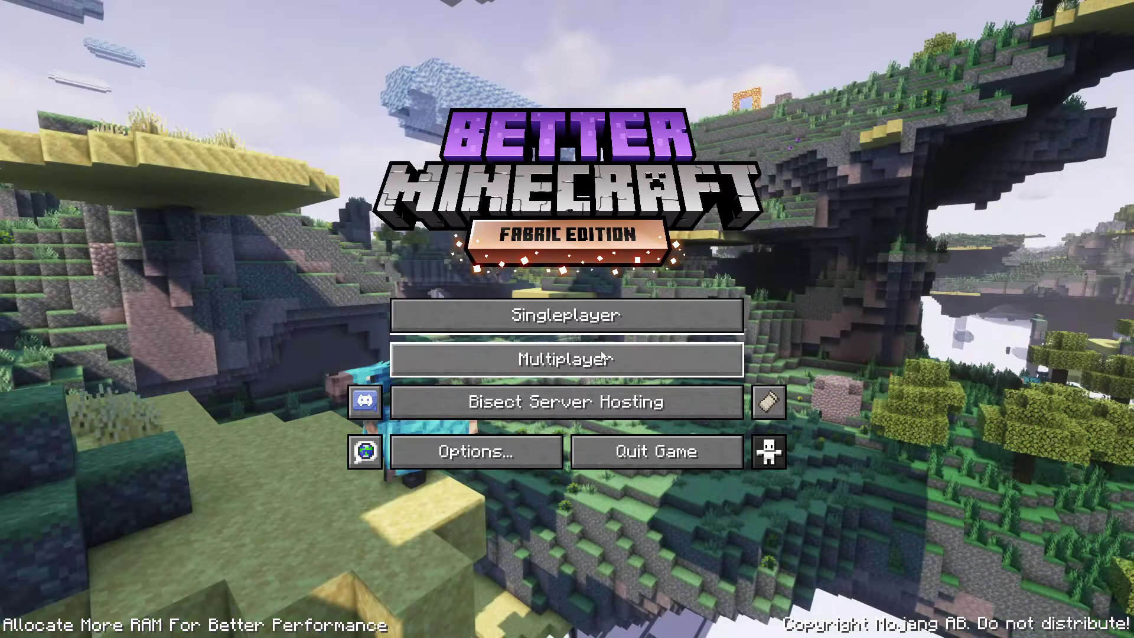
{"action": "left_click", "coordinate": [599, 367]}
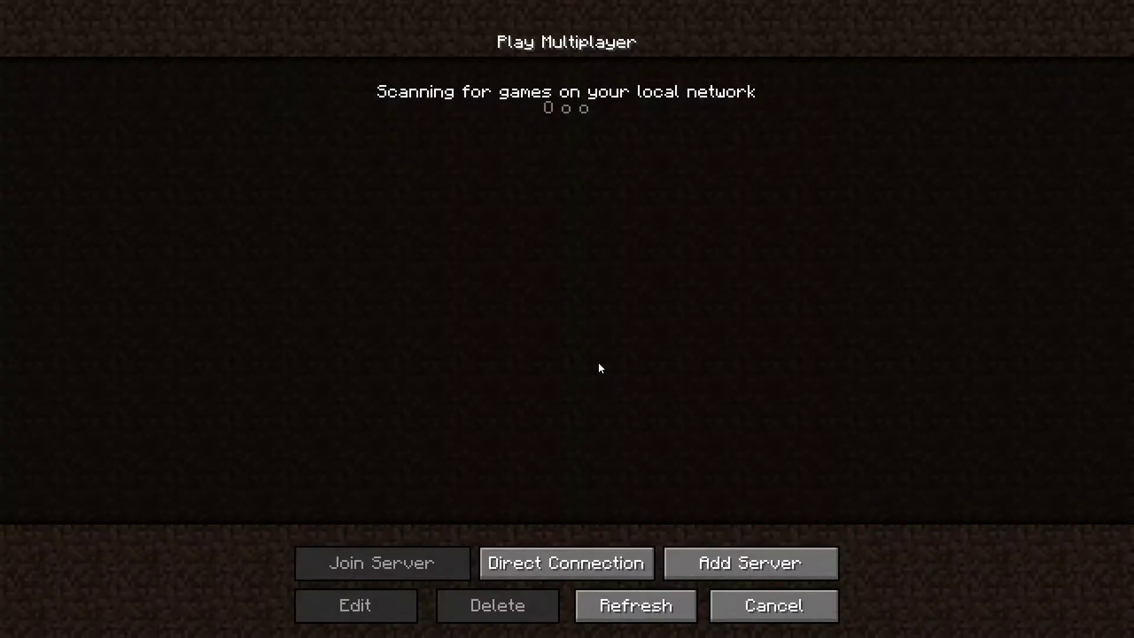
Step: Add a multiplayer server named Minecraft Server with the address localhost
{"action": "left_click", "coordinate": [774, 569]}
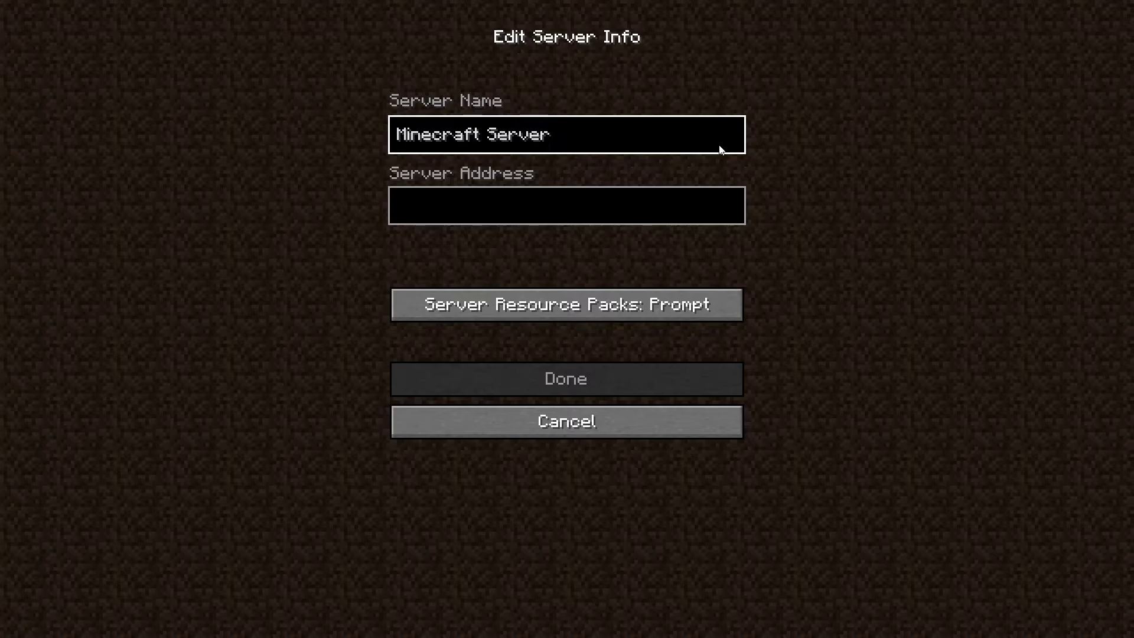
{"action": "left_click", "coordinate": [621, 222]}
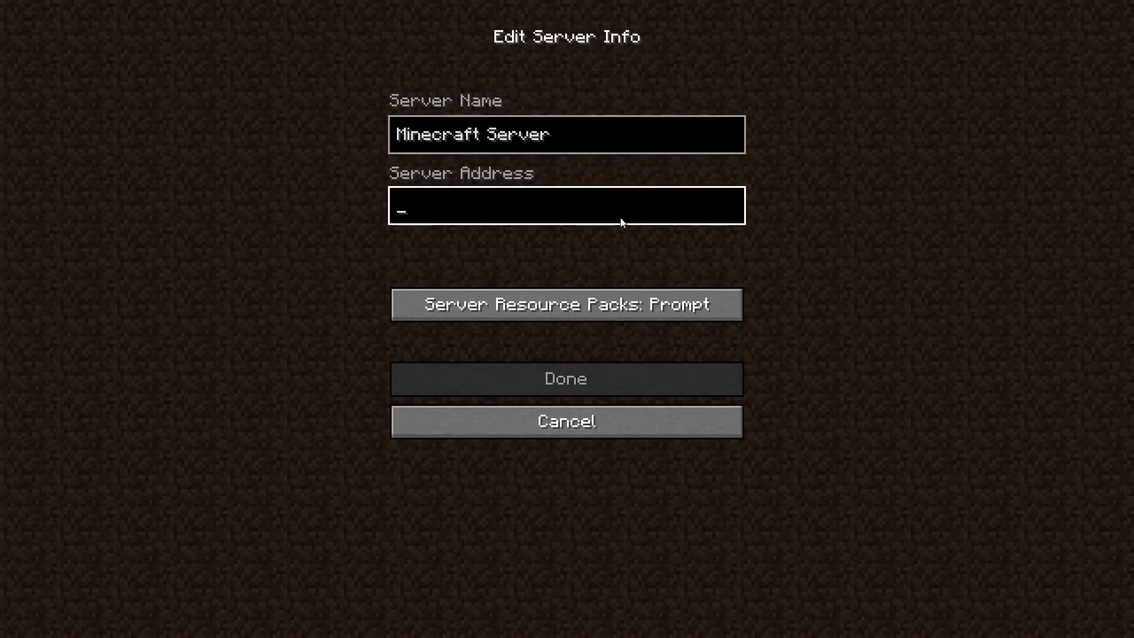
{"action": "type", "text": "localhos5t"}
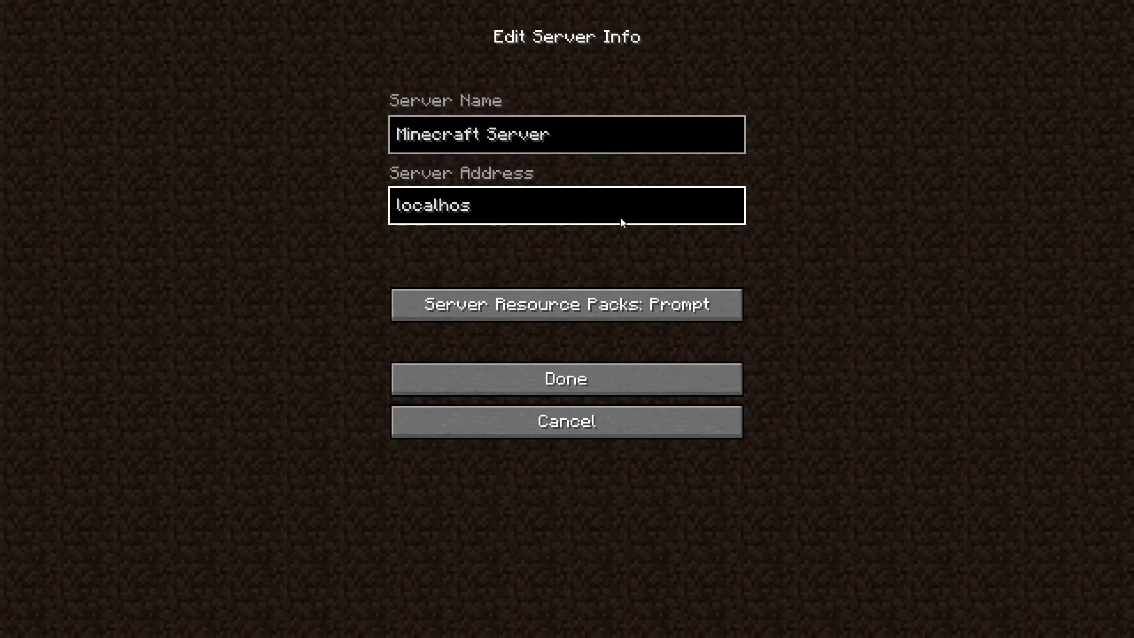
{"action": "key", "text": "BackSpace"}
{"action": "key", "text": "BackSpace"}
{"action": "type", "text": "t"}
{"action": "left_click", "coordinate": [622, 394]}
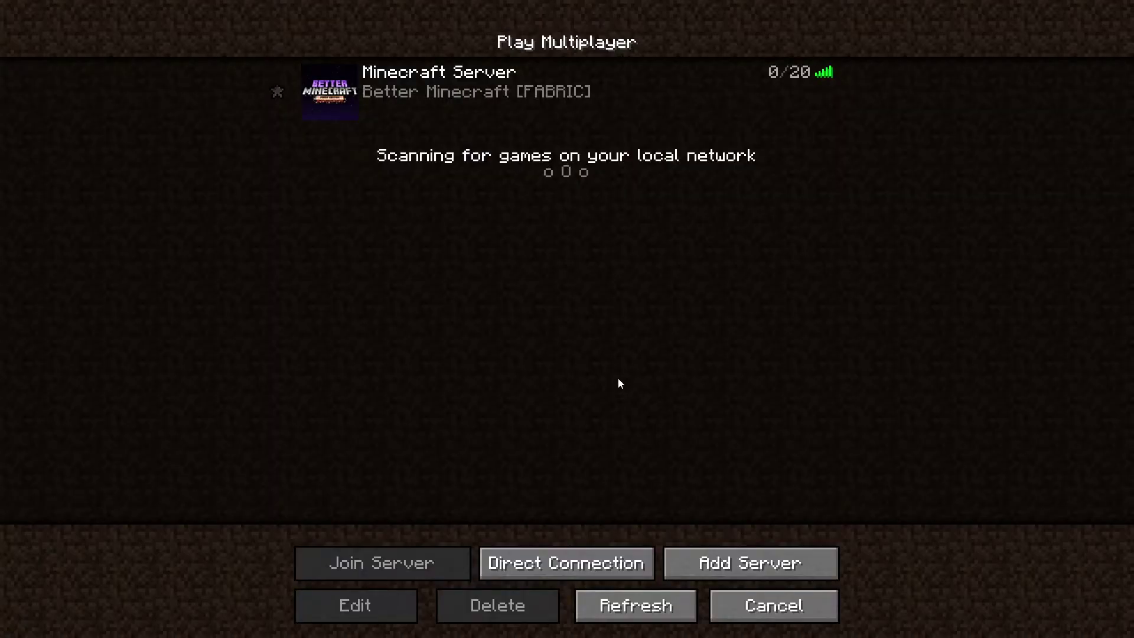
Step: Join the Minecraft Server entry in the multiplayer list
{"action": "mouse_move", "coordinate": [401, 95]}
{"action": "mouse_move", "coordinate": [381, 112]}
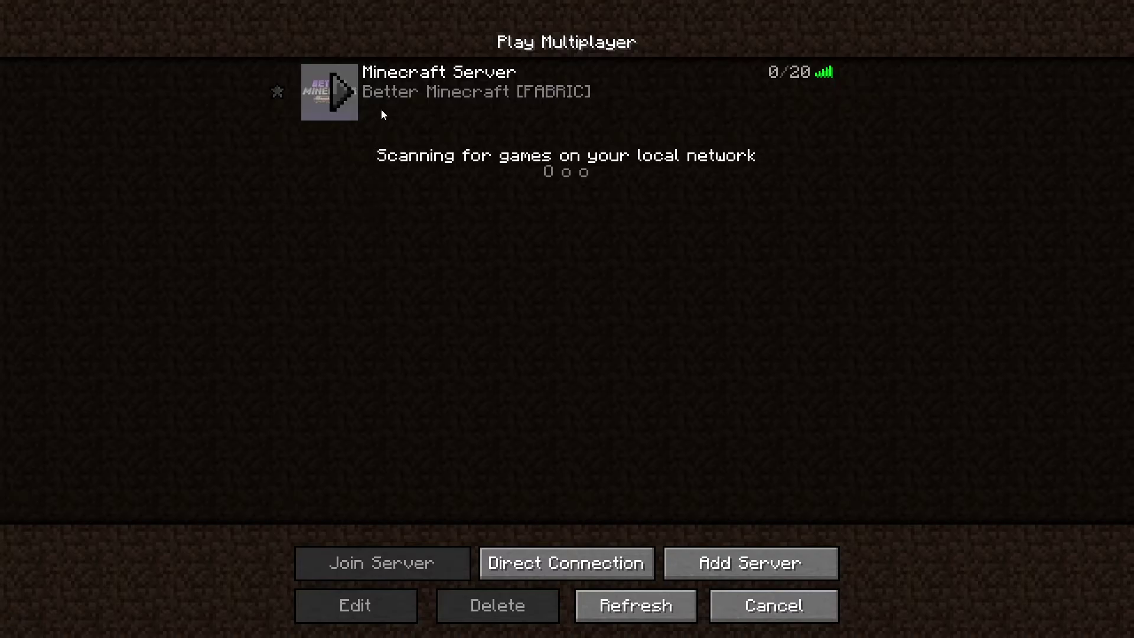
{"action": "left_click", "coordinate": [398, 84]}
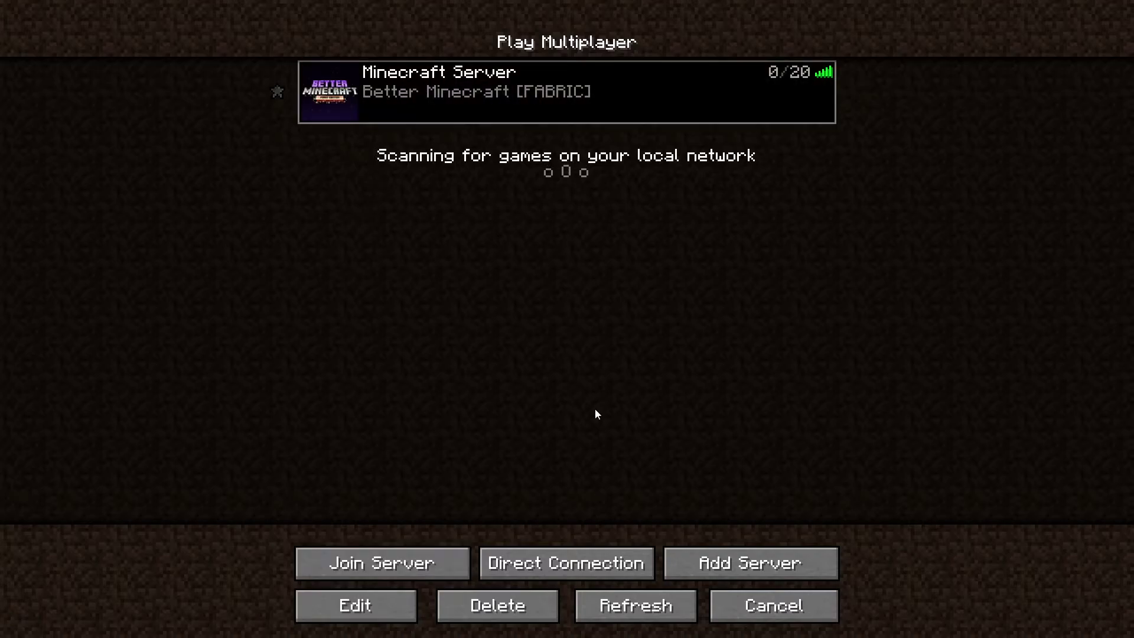
{"action": "left_click", "coordinate": [413, 564]}
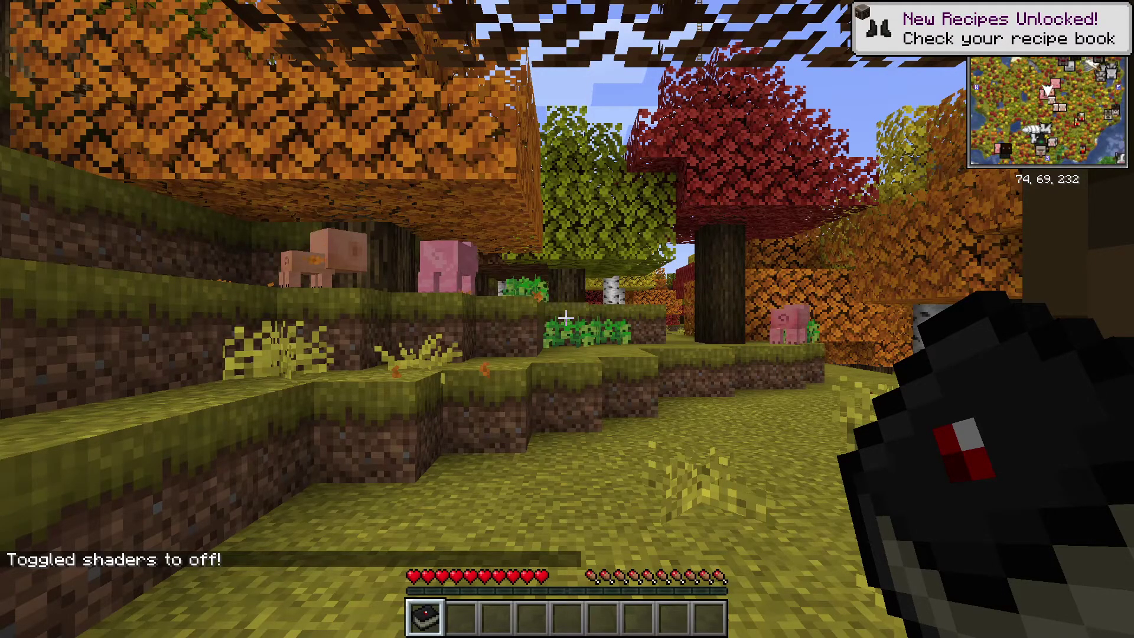
Step: Walk through the forest around the spawn point to check the modded server world
{"action": "key", "text": "w"}
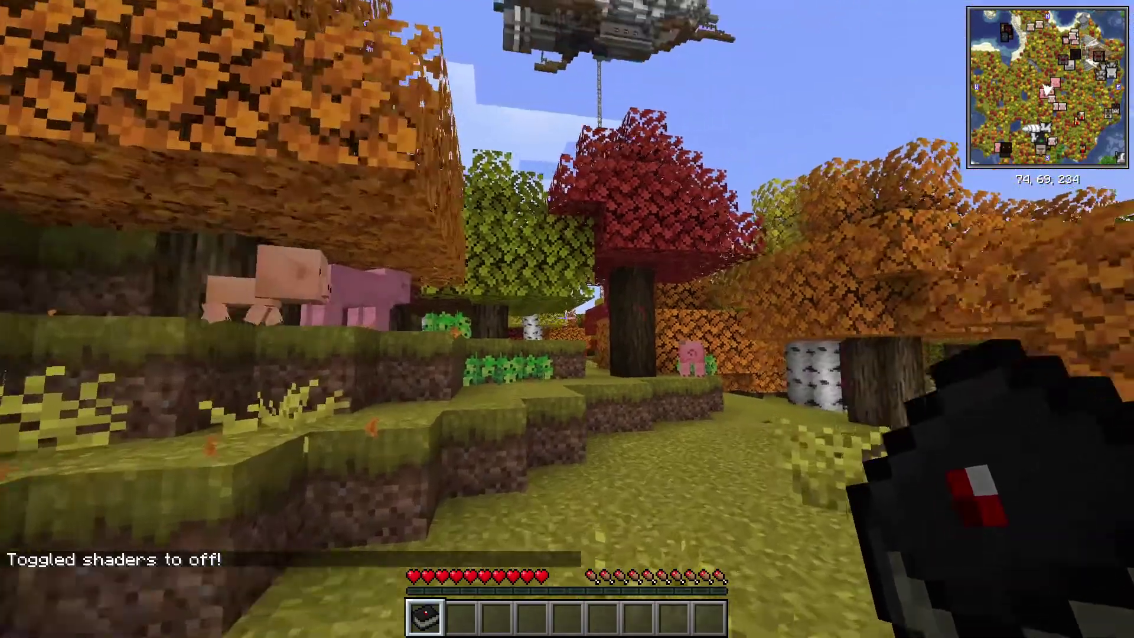
{"action": "key", "text": "w"}
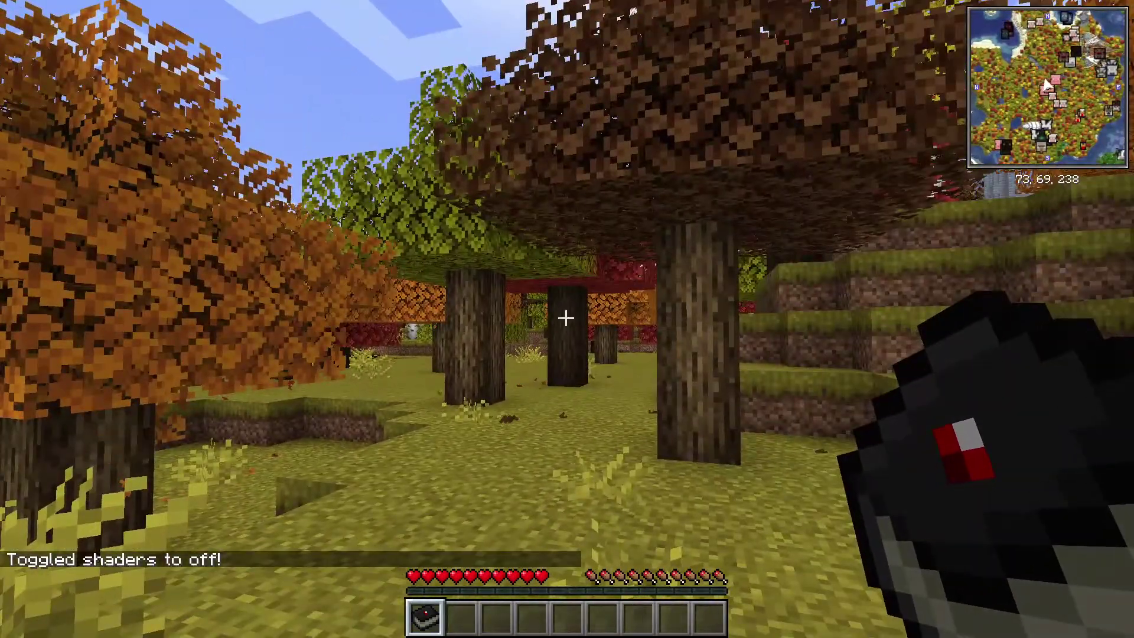
{"action": "key", "text": "w"}
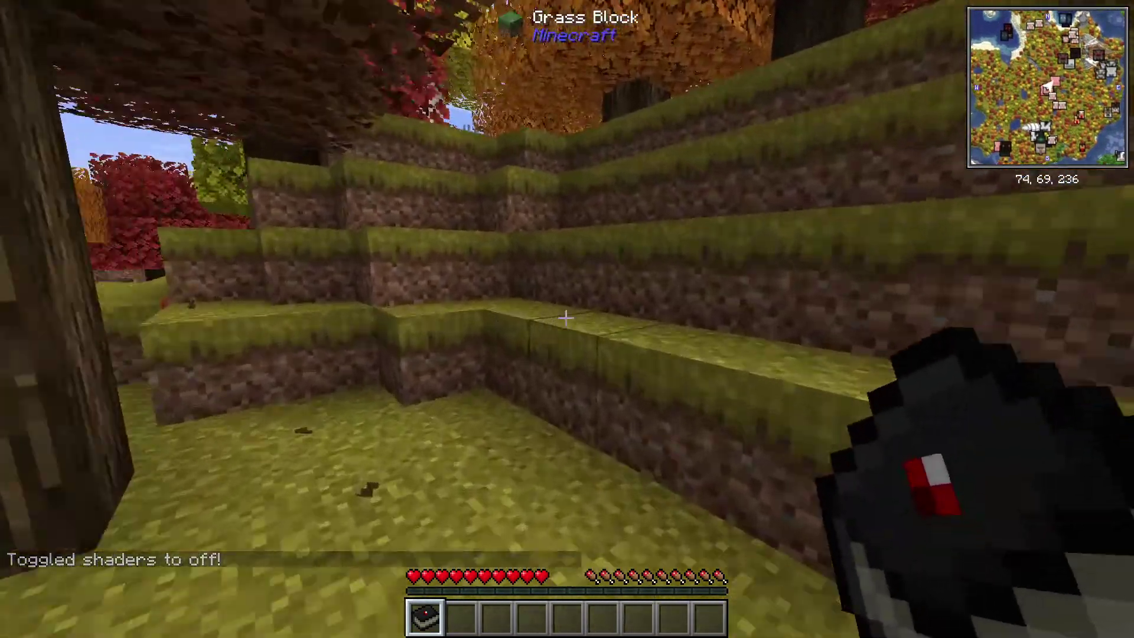
Step: Walk uphill and onward through the autumn forest, past the pond, to explore more of the server world
{"action": "key", "text": "w"}
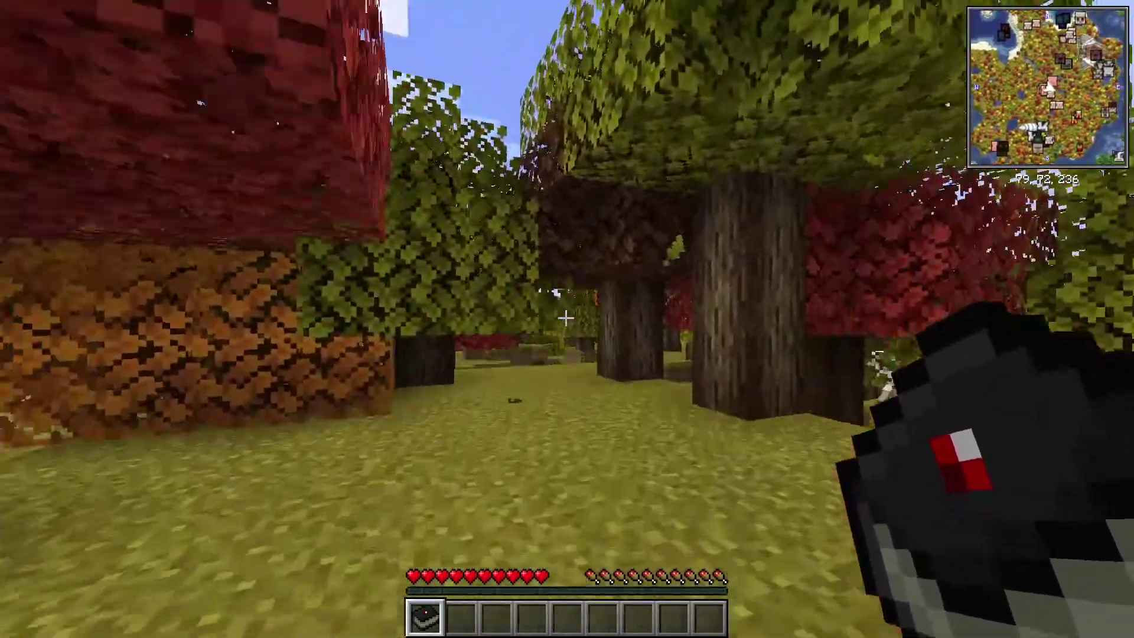
{"action": "key", "text": "w"}
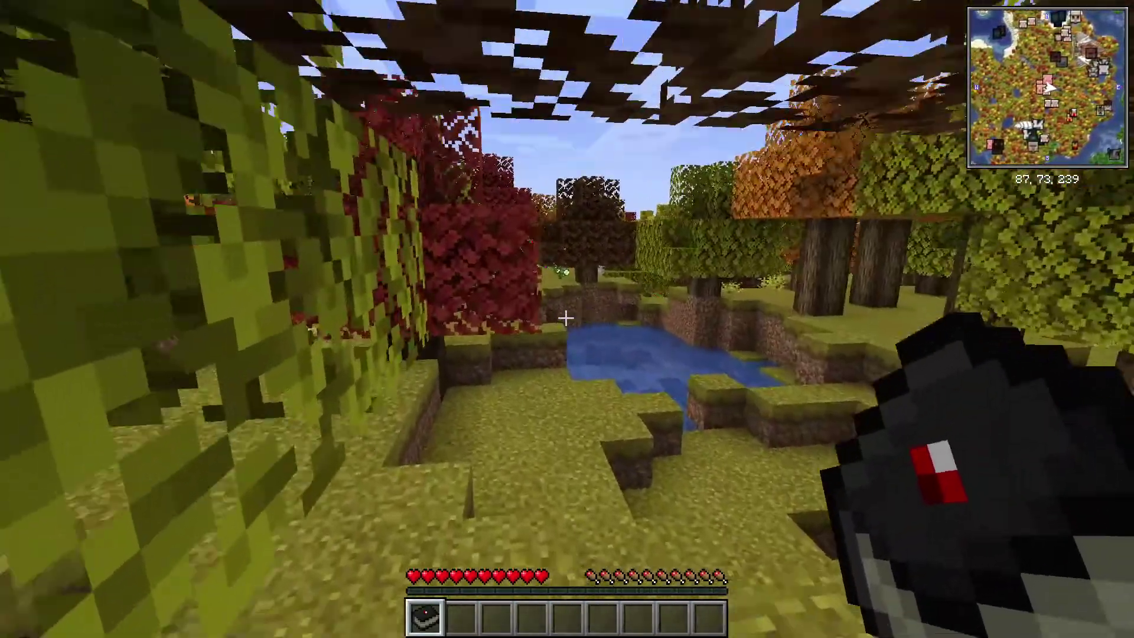
{"action": "key", "text": "w"}
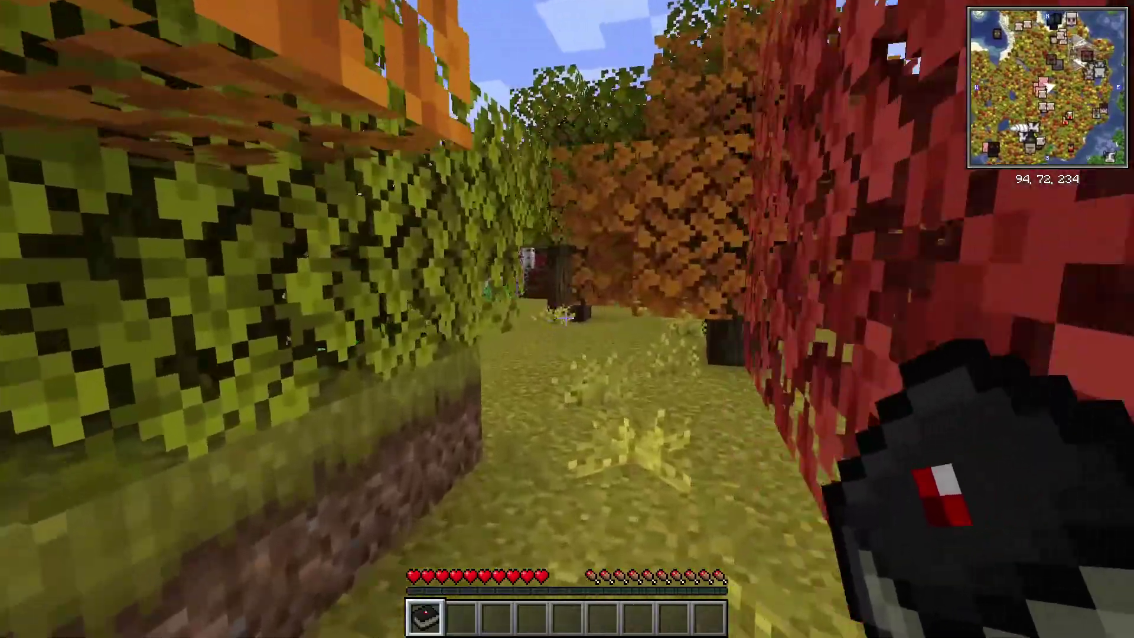
{"action": "key", "text": "w"}
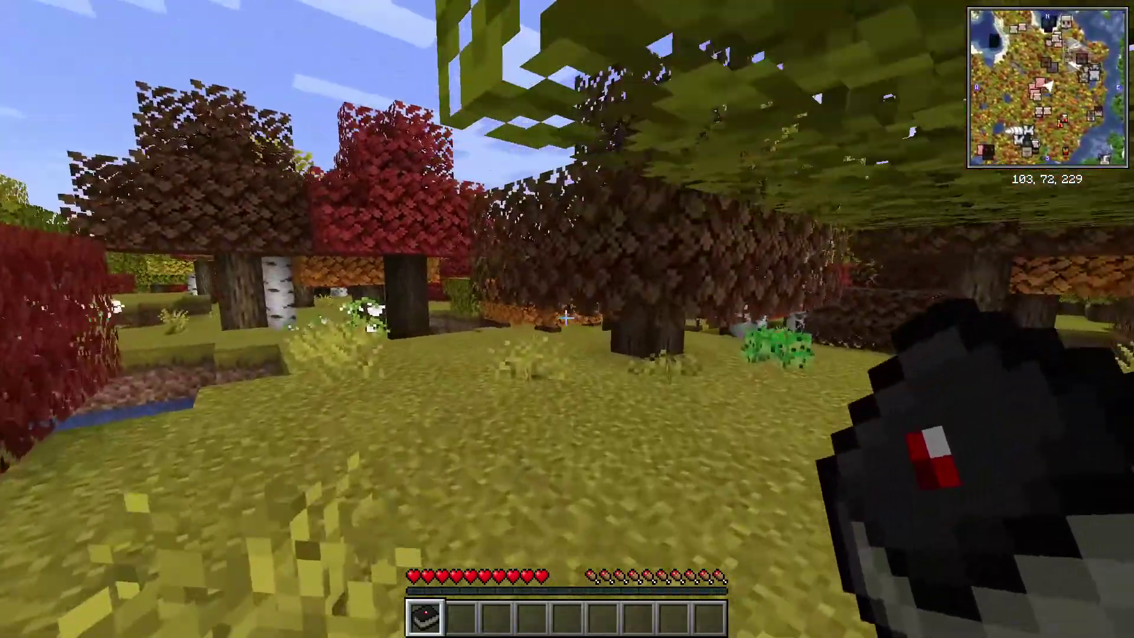
{"action": "key", "text": "w"}
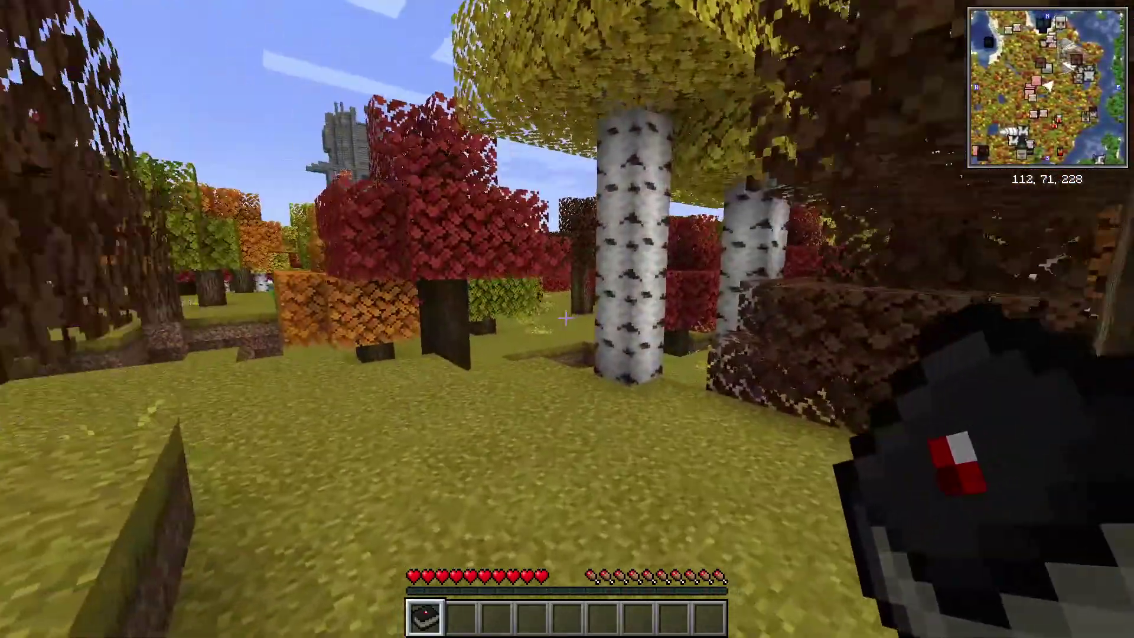
Step: Switch to the Minecraft server window and check the connected player in the Players list
{"action": "key", "text": "alt+Tab"}
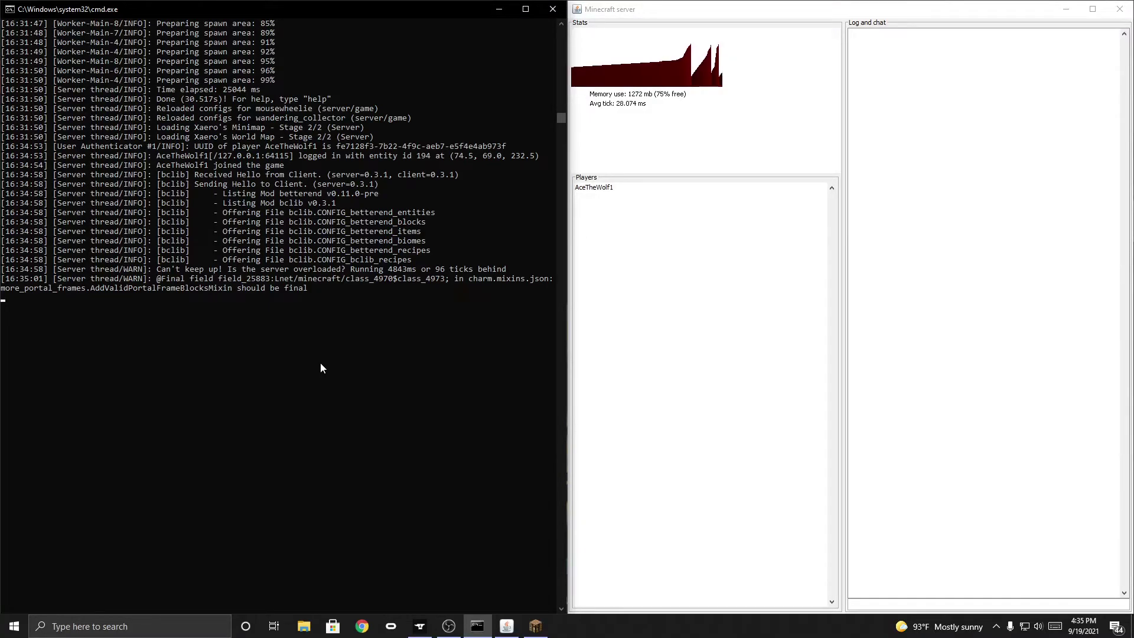
{"action": "left_click", "coordinate": [605, 193]}
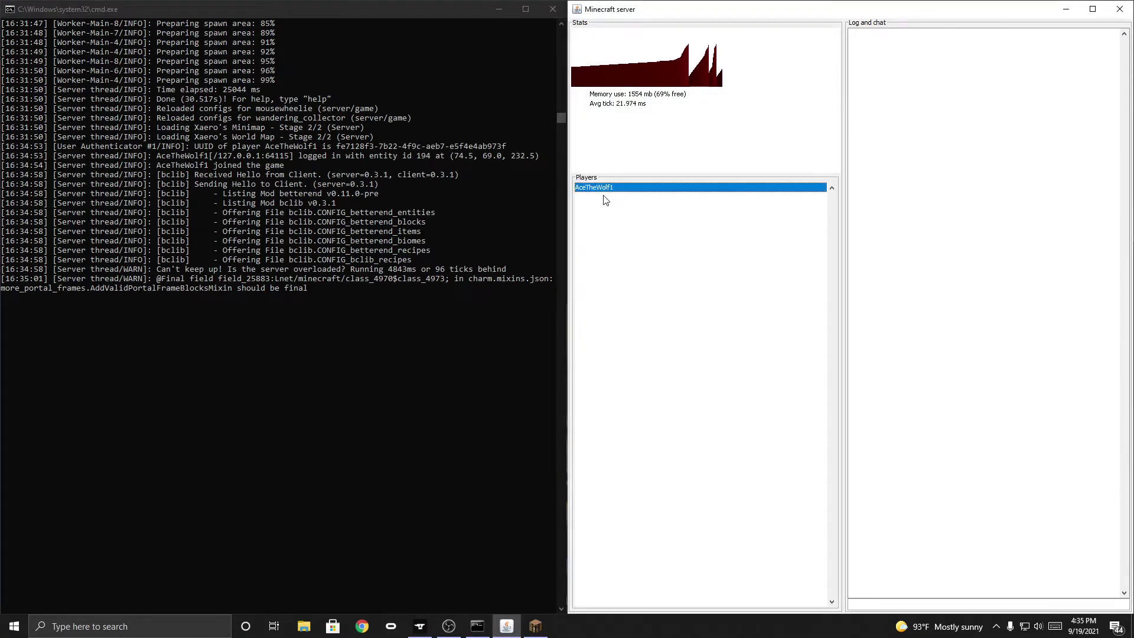
{"action": "left_click", "coordinate": [644, 260]}
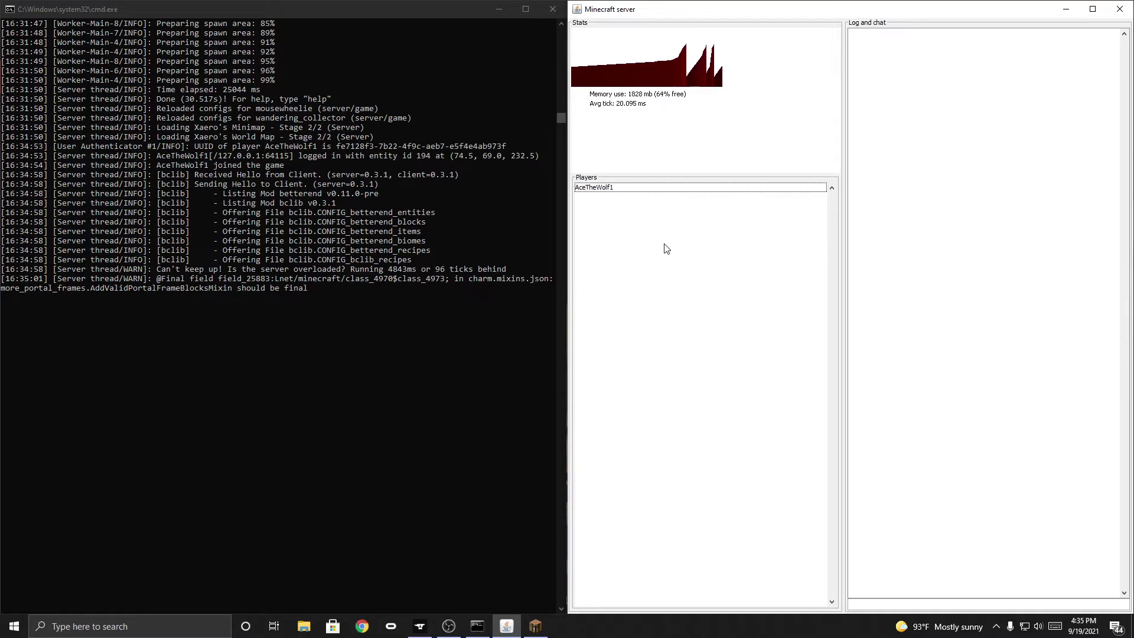
Step: Make the connected player a server operator by running /op with the player's username in the server console
{"action": "left_click", "coordinate": [56, 306]}
{"action": "left_click", "coordinate": [50, 298]}
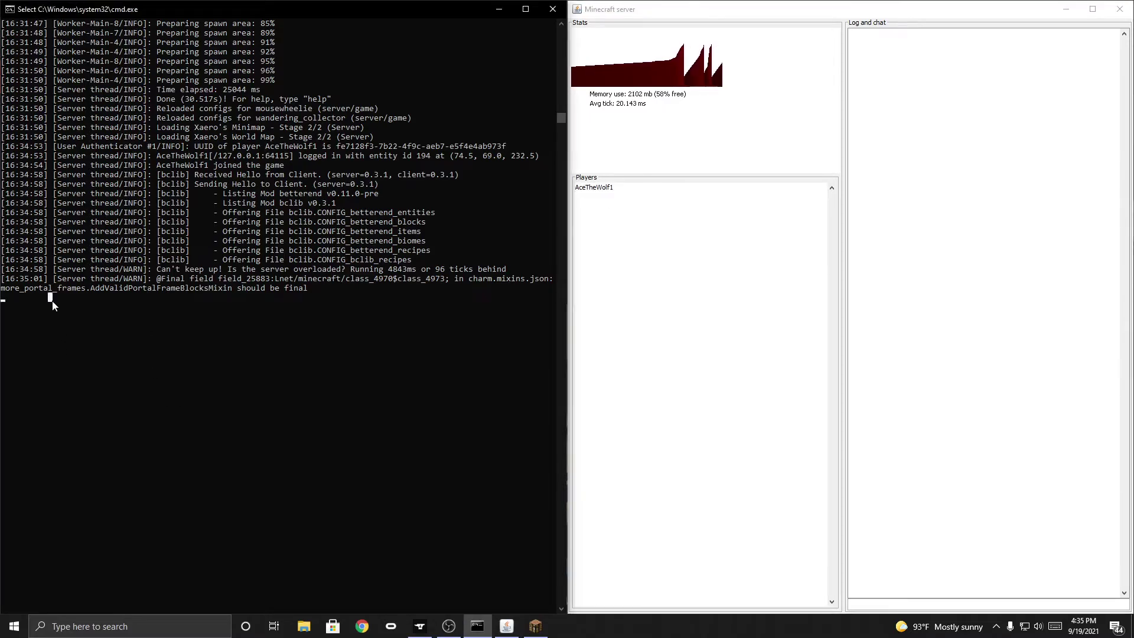
{"action": "type", "text": "/oi"}
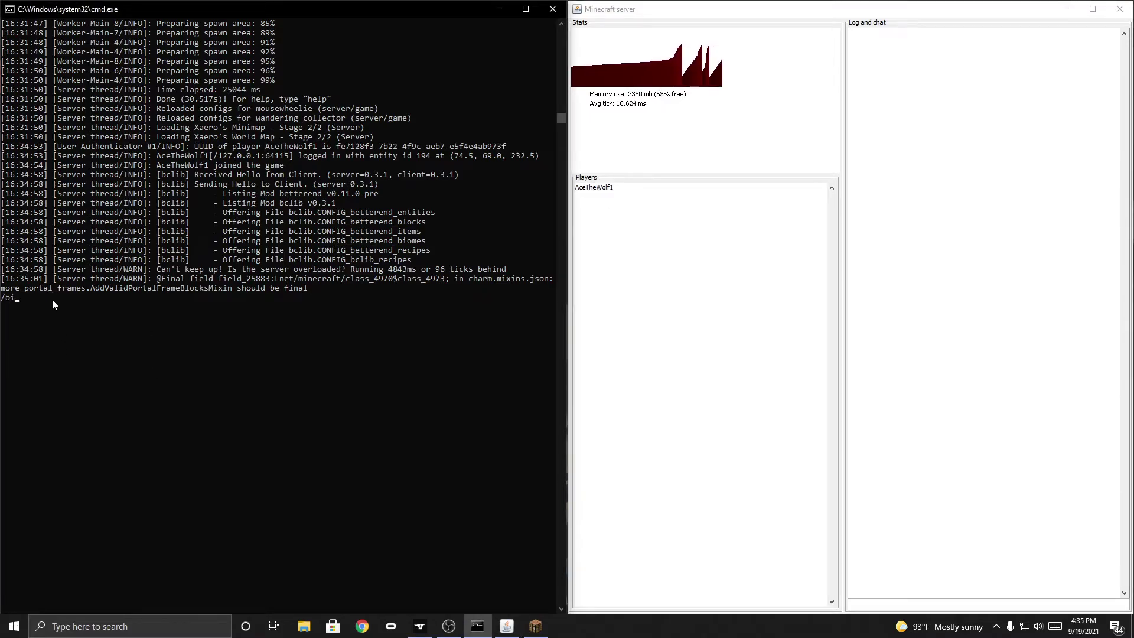
{"action": "type", "text": "p"}
{"action": "key", "text": "BackSpace"}
{"action": "key", "text": "BackSpace"}
{"action": "type", "text": "p"}
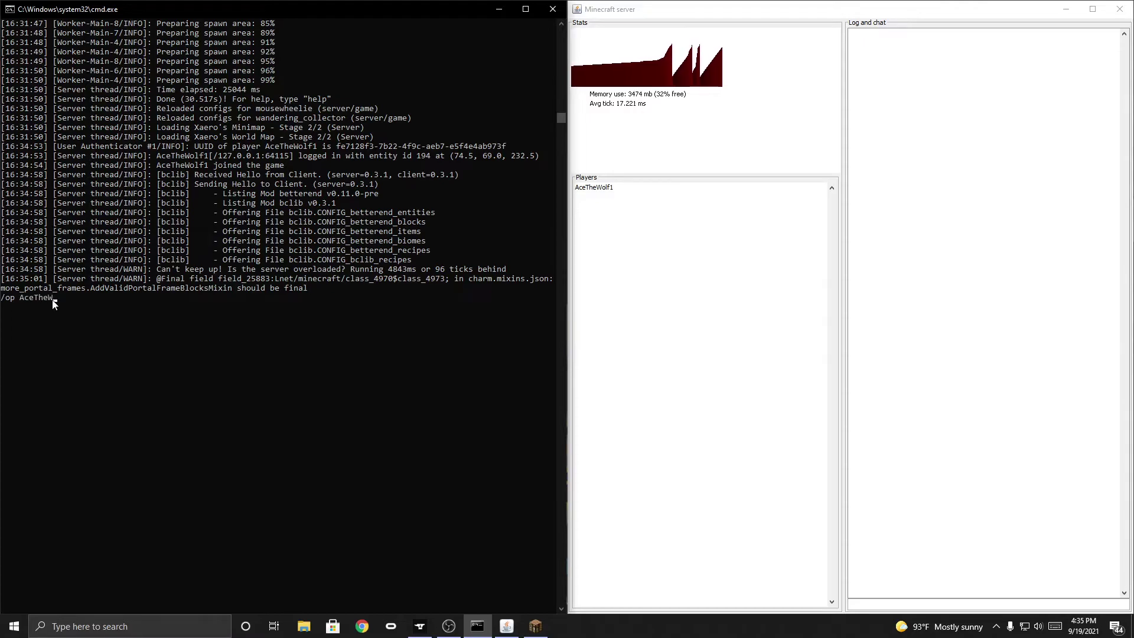
{"action": "type", "text": "AceTheWolf1"}
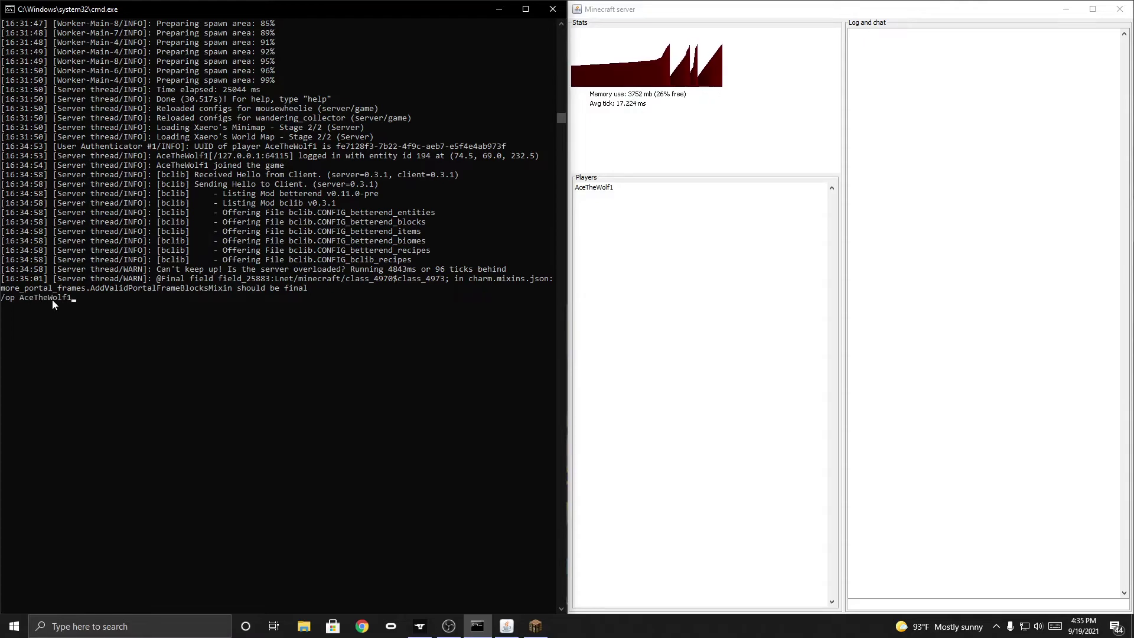
{"action": "key", "text": "Return"}
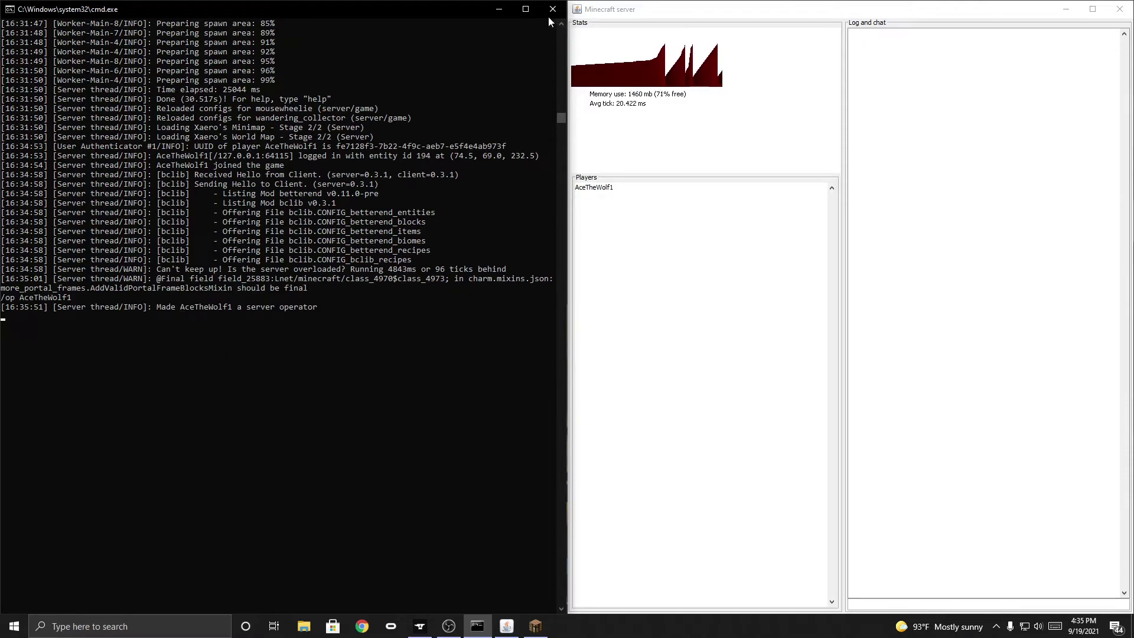
Step: Minimize the server windows, resume the game and switch to creative mode with /gamemode creative
{"action": "left_click", "coordinate": [499, 11]}
{"action": "left_click", "coordinate": [1068, 10]}
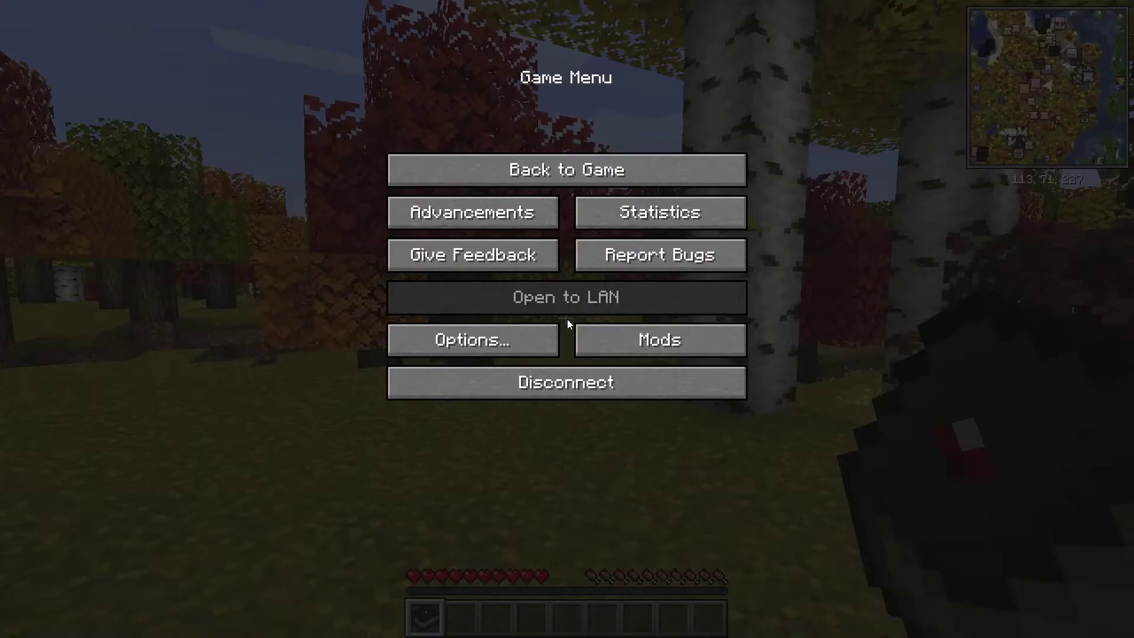
{"action": "key", "text": "Escape"}
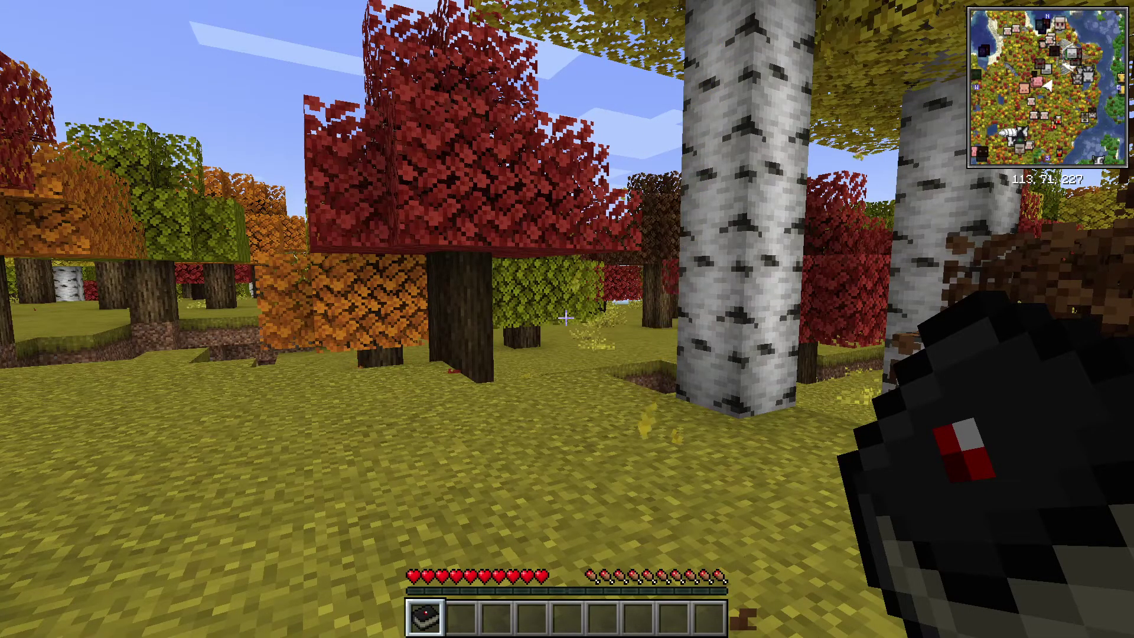
{"action": "key", "text": "slash"}
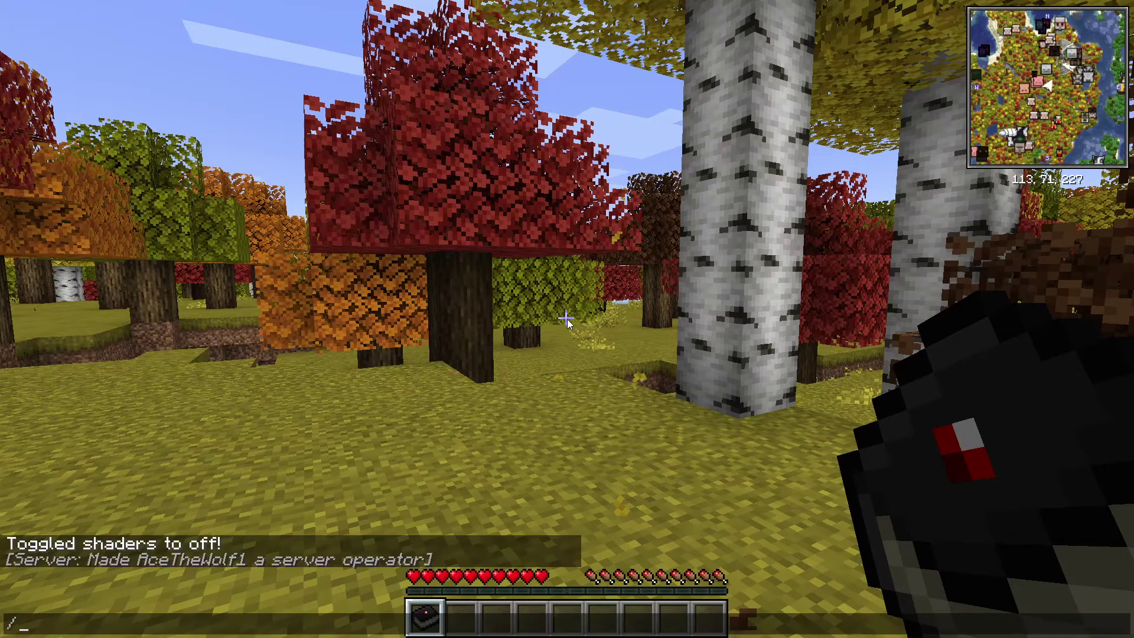
{"action": "type", "text": "gamemode creative"}
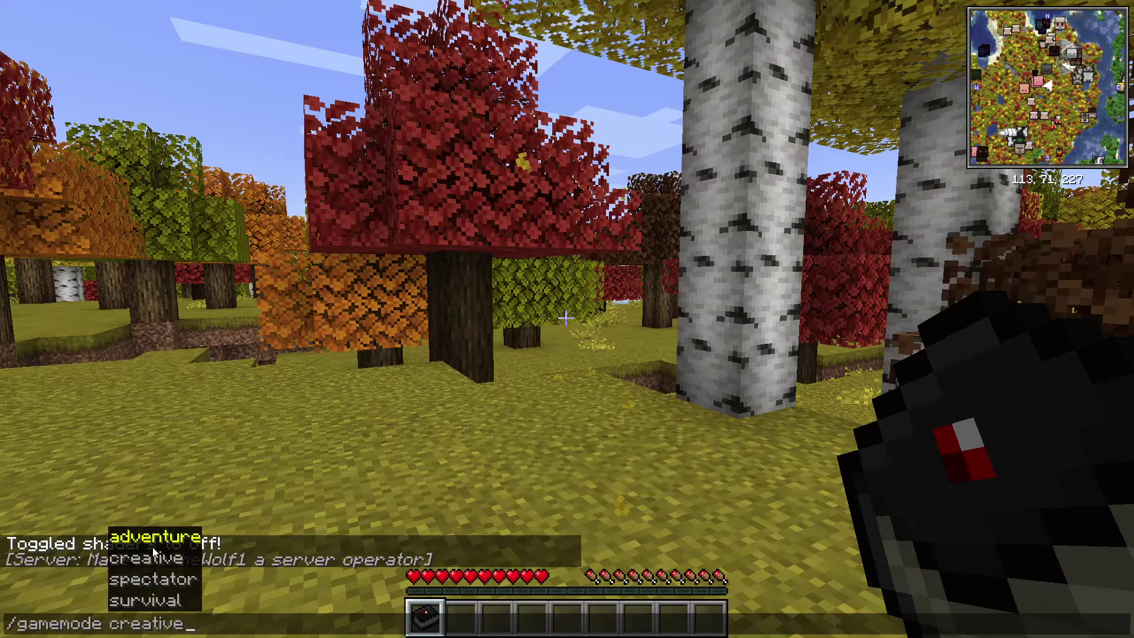
{"action": "key", "text": "Return"}
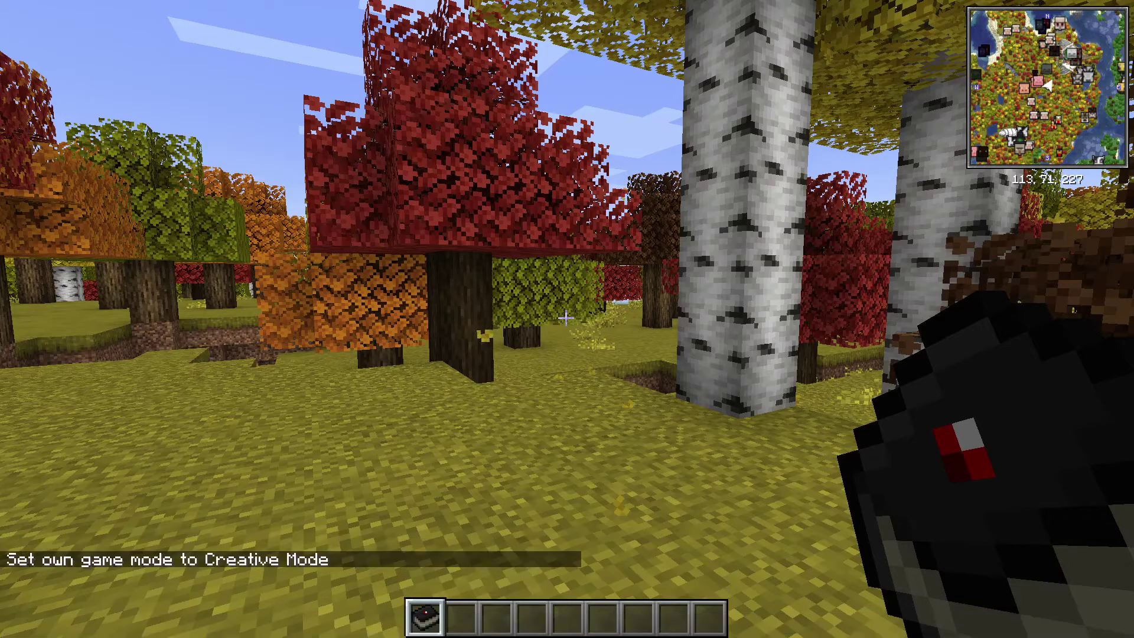
Step: Fly up and over the forest treetops to test creative flight on the server
{"action": "key", "text": "space"}
{"action": "key", "text": "space"}
{"action": "key", "text": "w"}
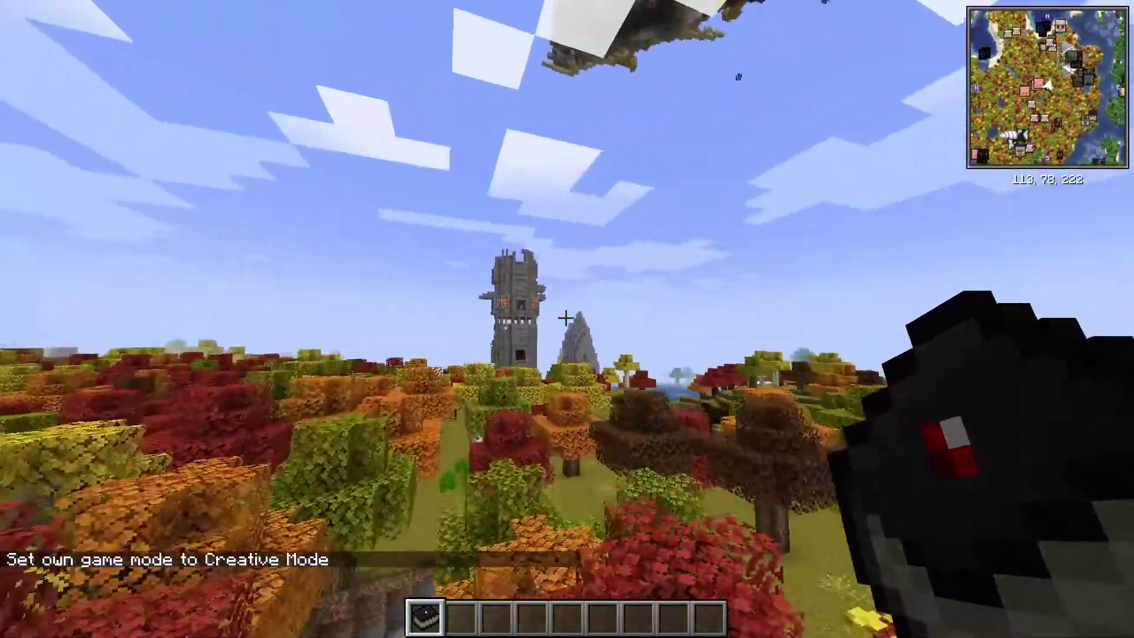
{"action": "key", "text": "w"}
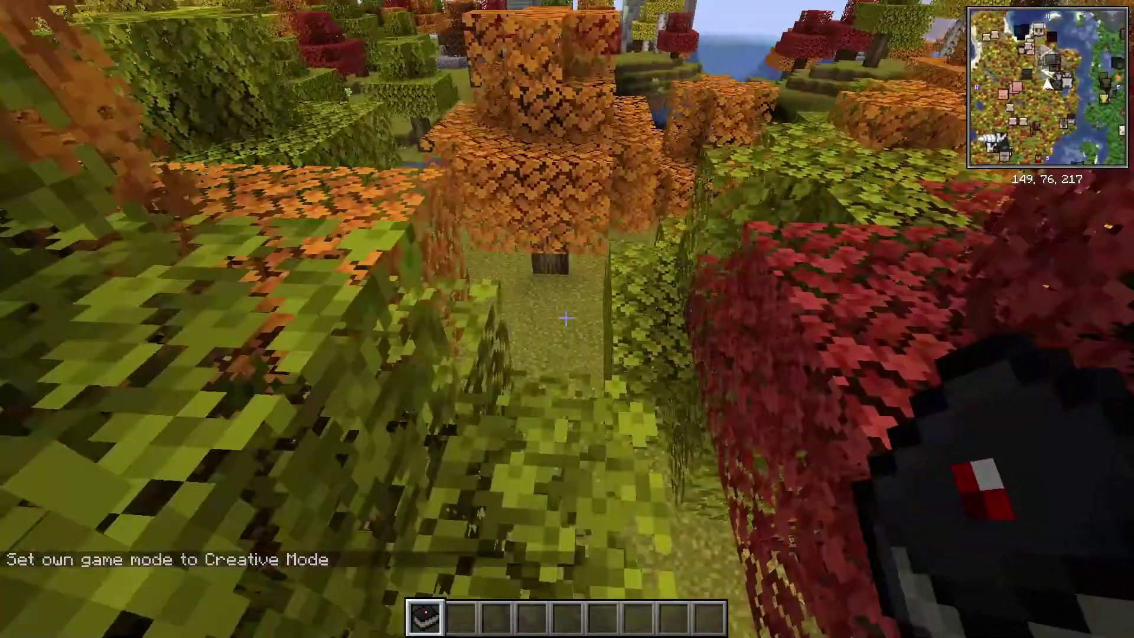
{"action": "key", "text": "w"}
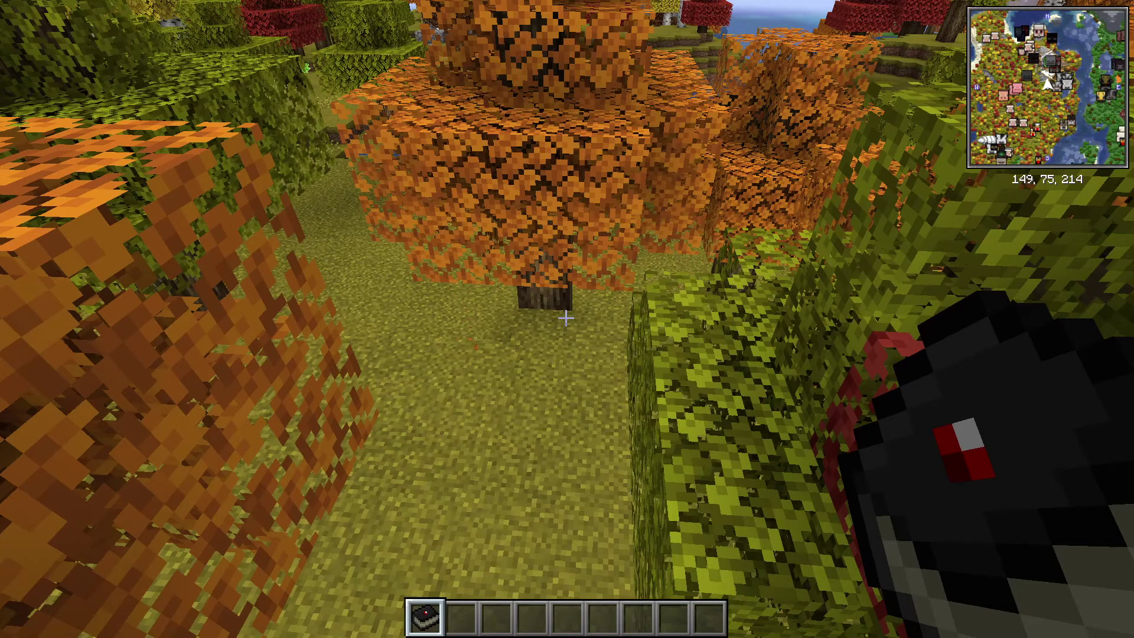
Step: Toggle the SEUS-Renewed-v1.0.1 (1).zip shaders on and fly over the trees to view the lighting
{"action": "key", "text": "k"}
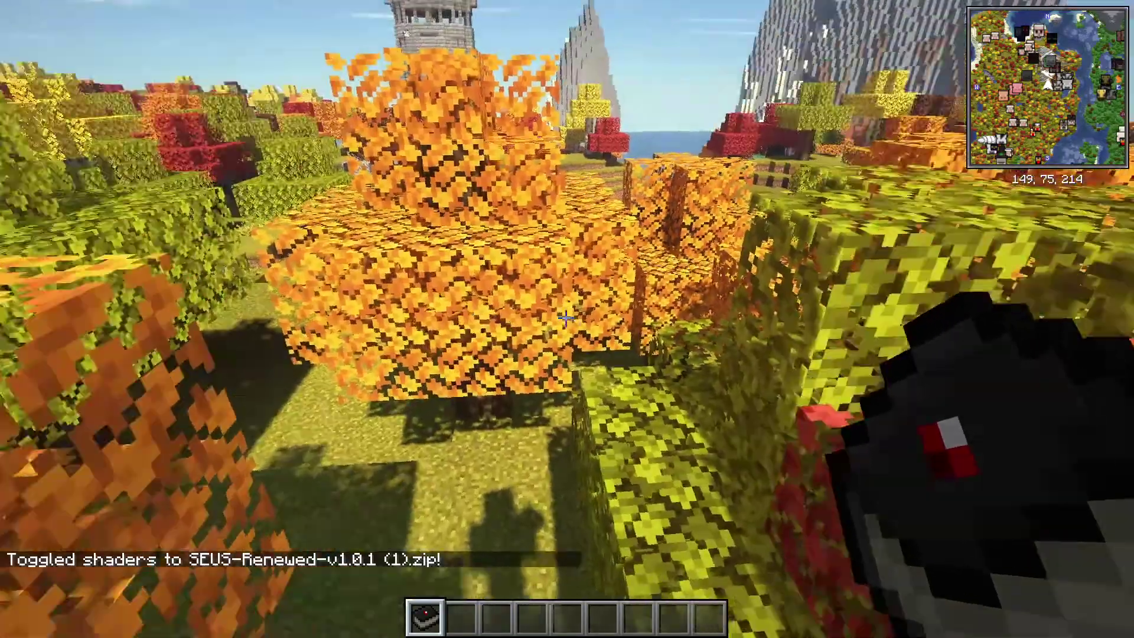
{"action": "key", "text": "w"}
{"action": "key", "text": "w"}
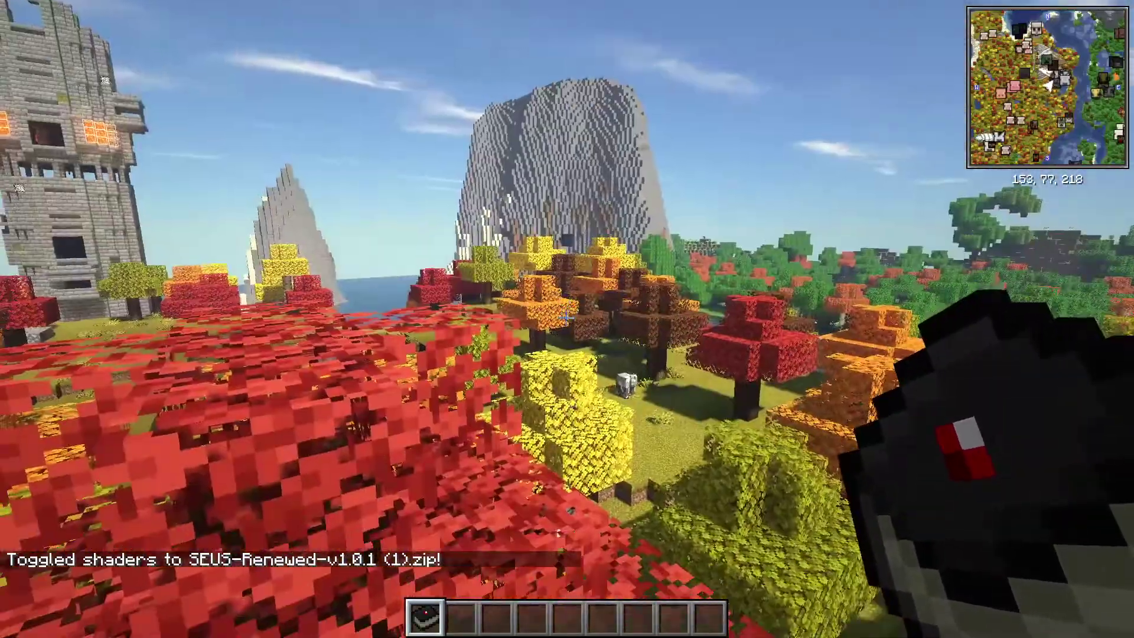
{"action": "key", "text": "w"}
{"action": "key", "text": "w"}
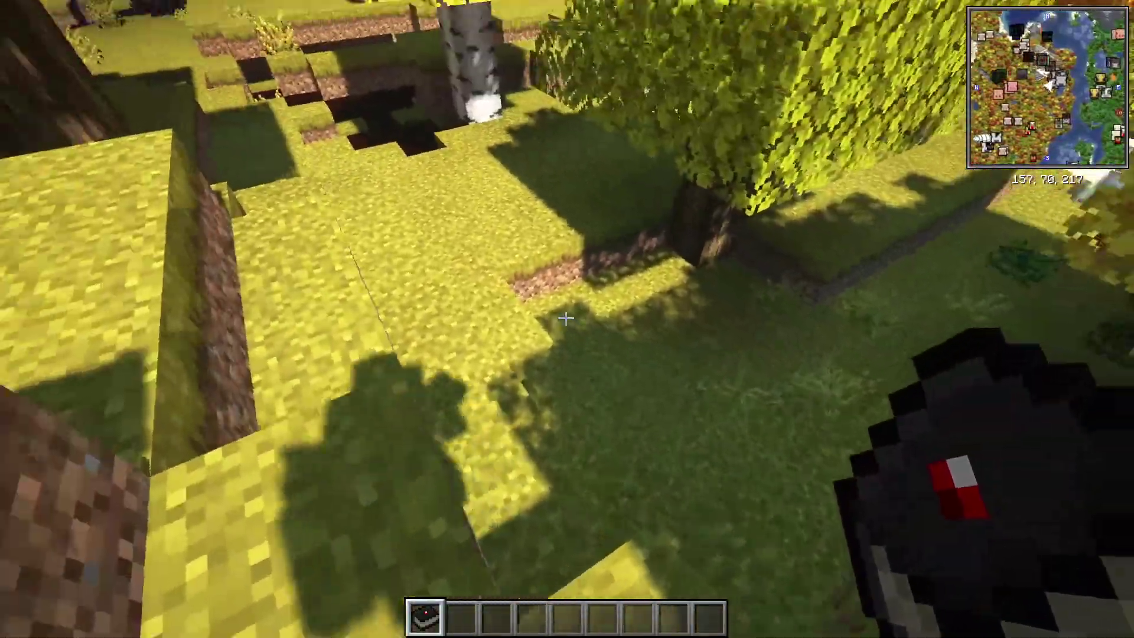
Step: Walk across the grass to the water's edge to examine the shaded water and the opposite shore
{"action": "key", "text": "w"}
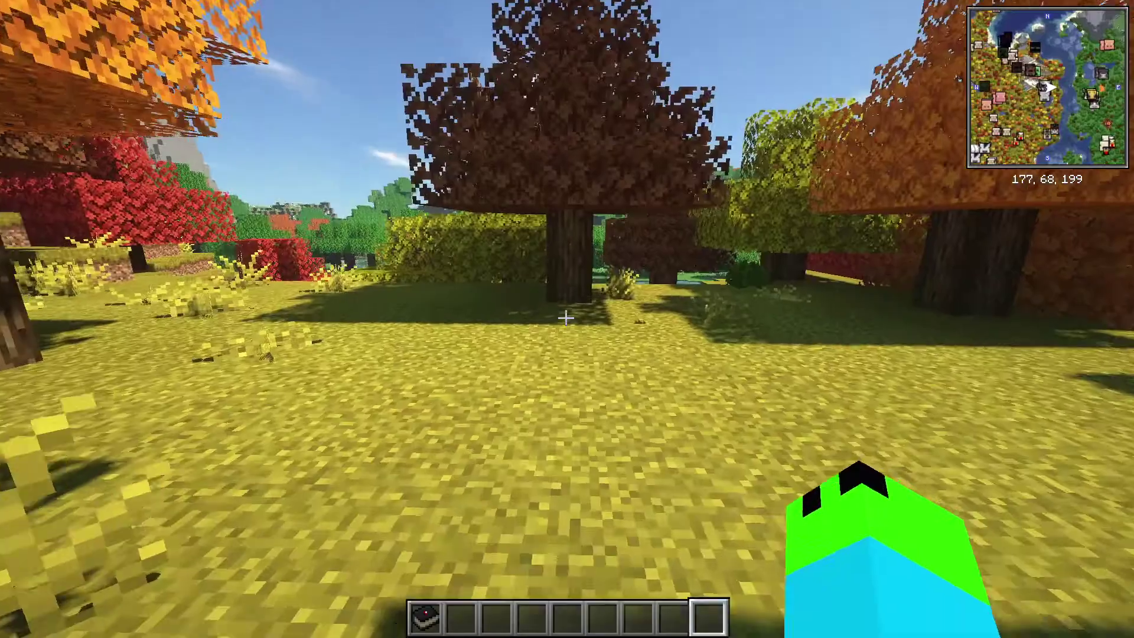
{"action": "key", "text": "w"}
{"action": "key", "text": "w"}
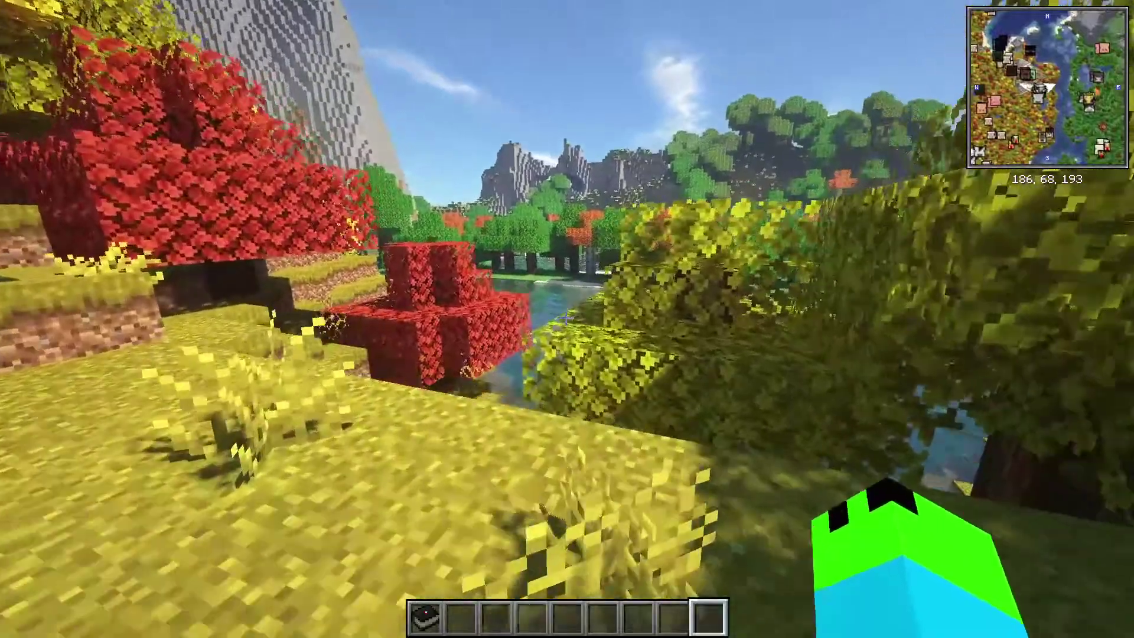
{"action": "key", "text": "w"}
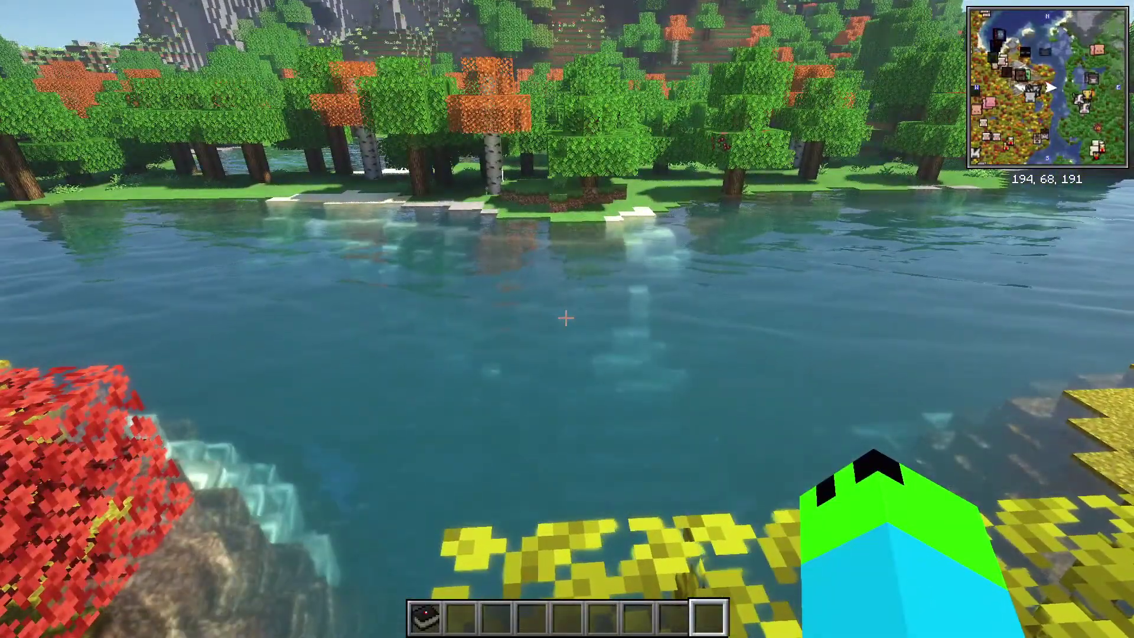
{"action": "key", "text": "w"}
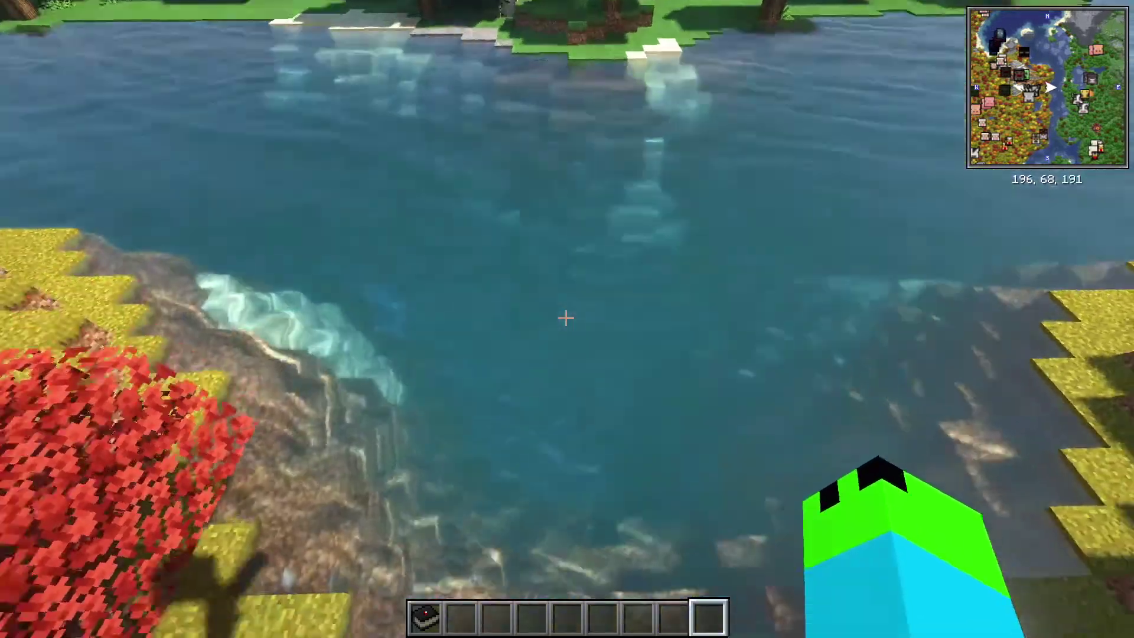
{"action": "key", "text": "w"}
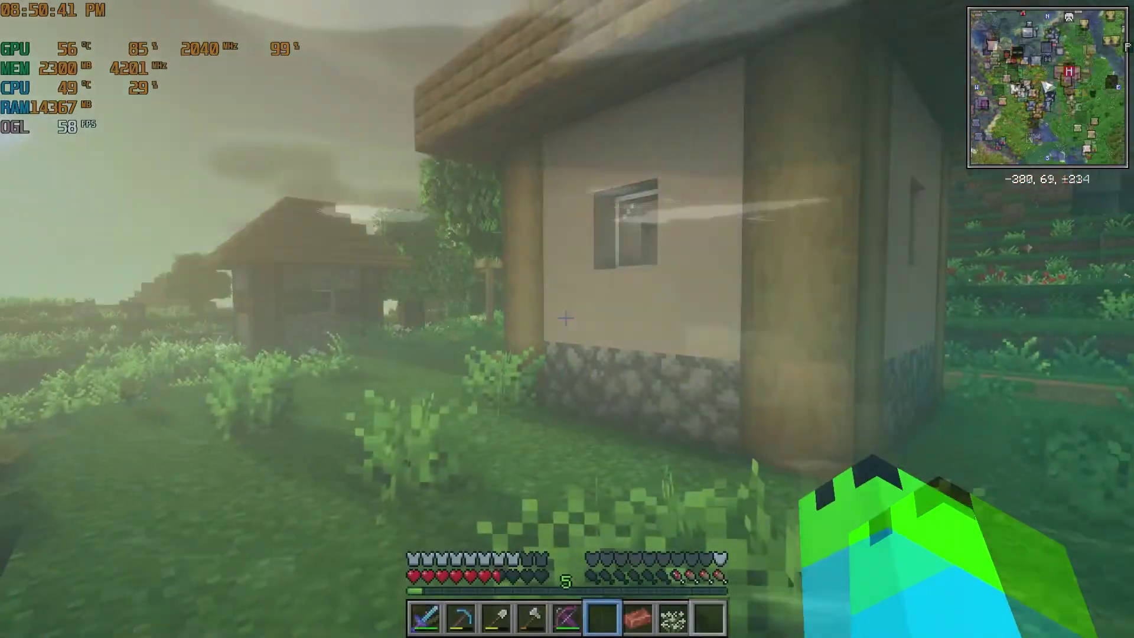
Step: Walk around the village house and browse the modded item list beside the inventory
{"action": "key", "text": "w"}
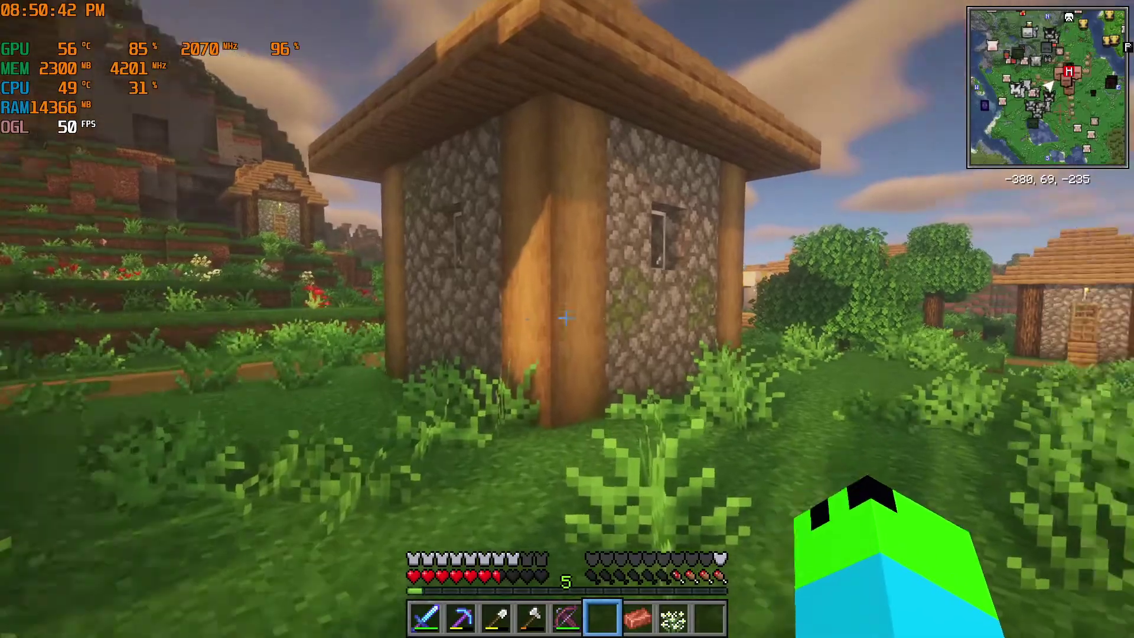
{"action": "key", "text": "w"}
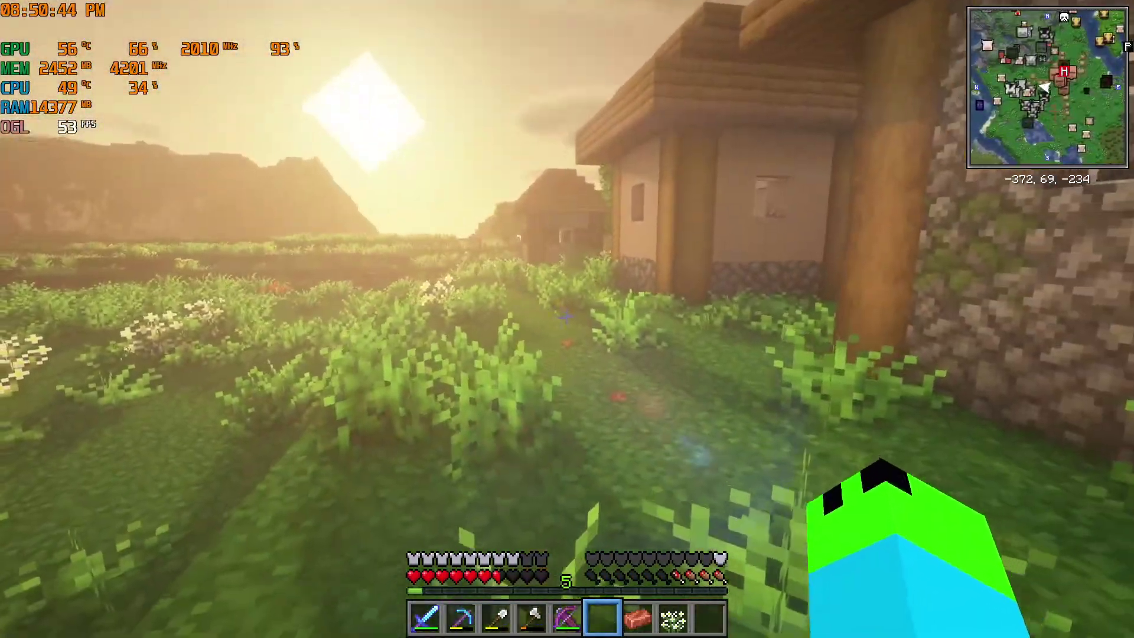
{"action": "key", "text": "e"}
{"action": "scroll", "coordinate": [921, 337], "scroll_direction": "down", "scroll_amount": 15}
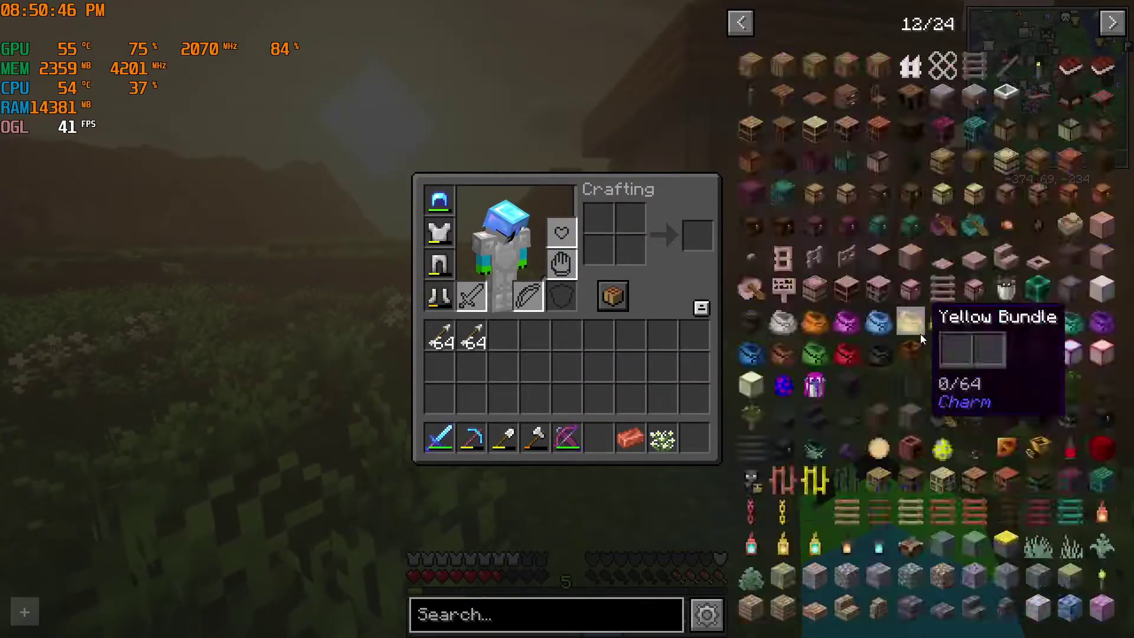
{"action": "scroll", "coordinate": [923, 340], "scroll_direction": "down", "scroll_amount": 20}
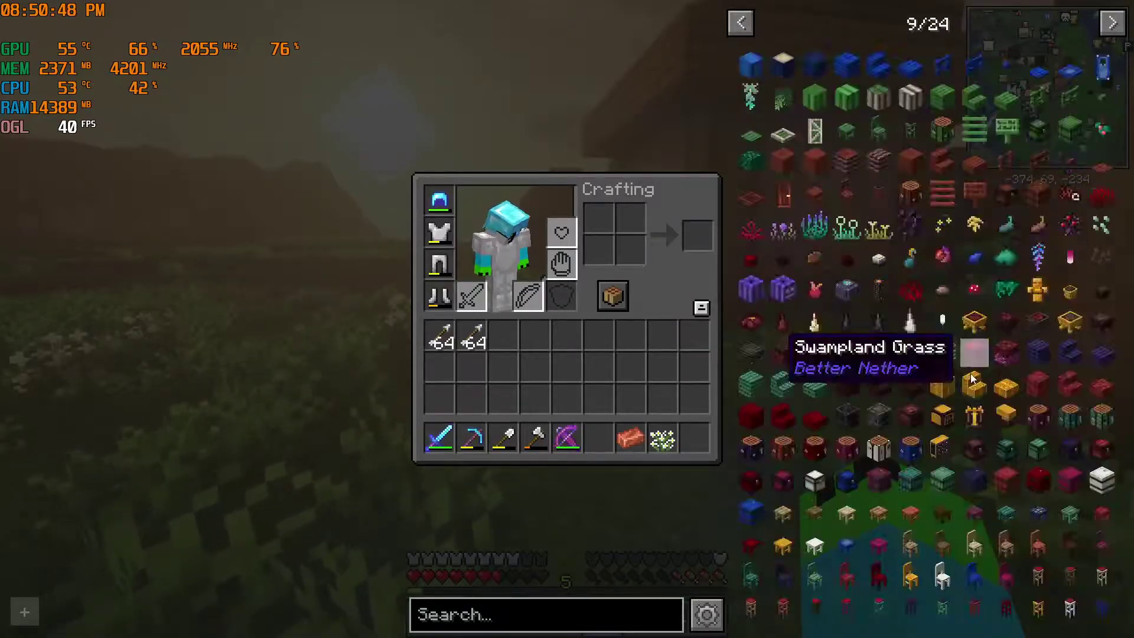
{"action": "key", "text": "e"}
Step: Walk past the house toward the village center to view the surroundings
{"action": "key", "text": "w"}
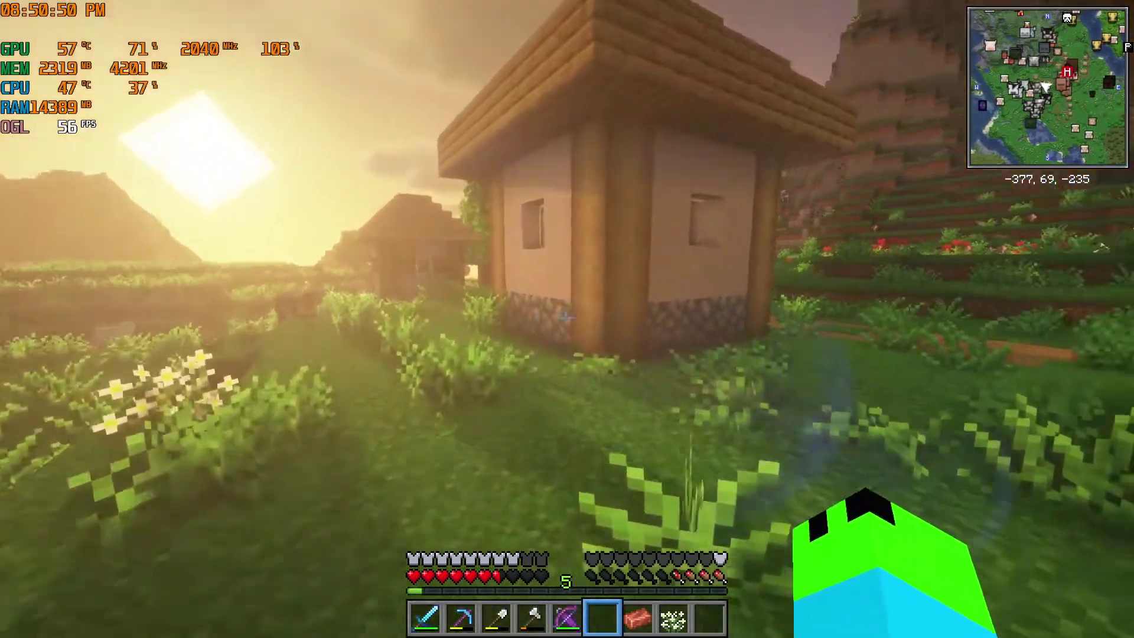
{"action": "key", "text": "w"}
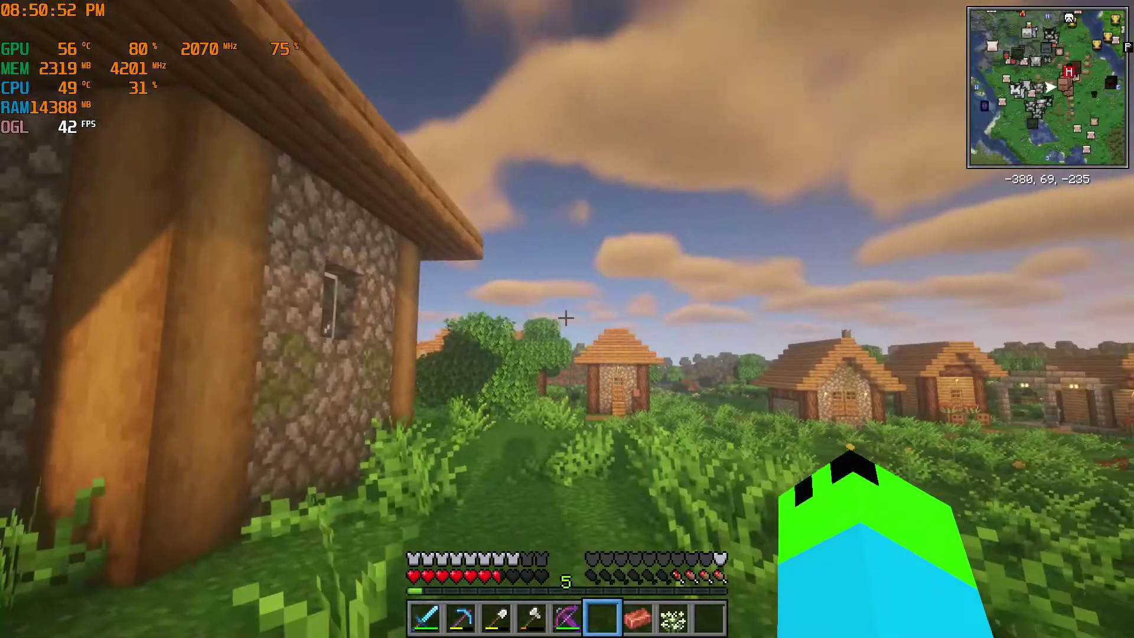
{"action": "key", "text": "w"}
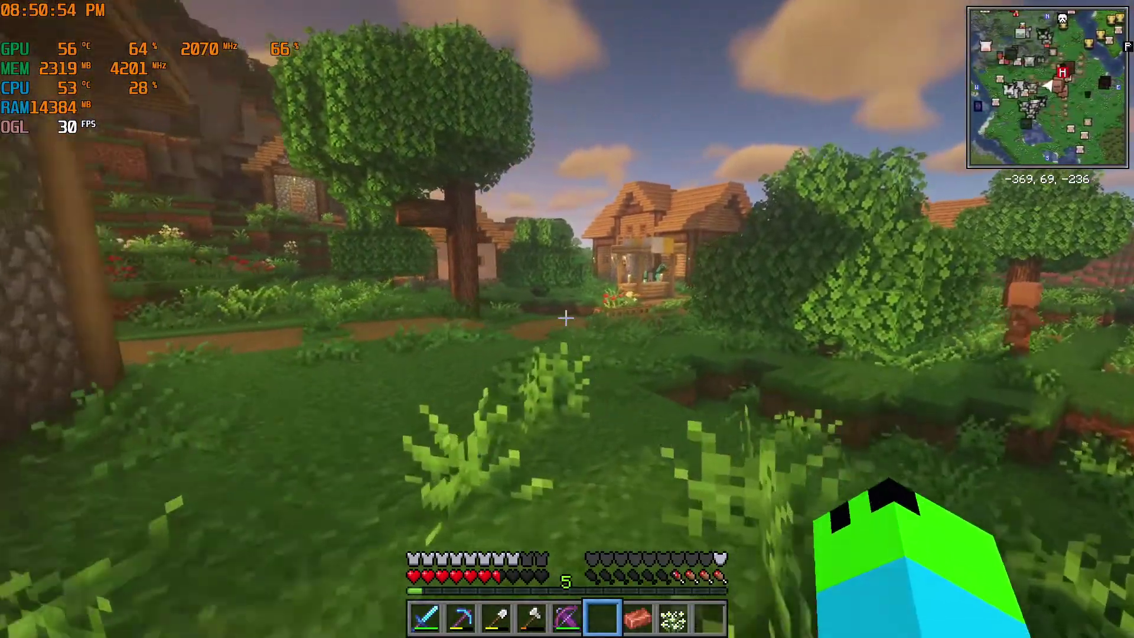